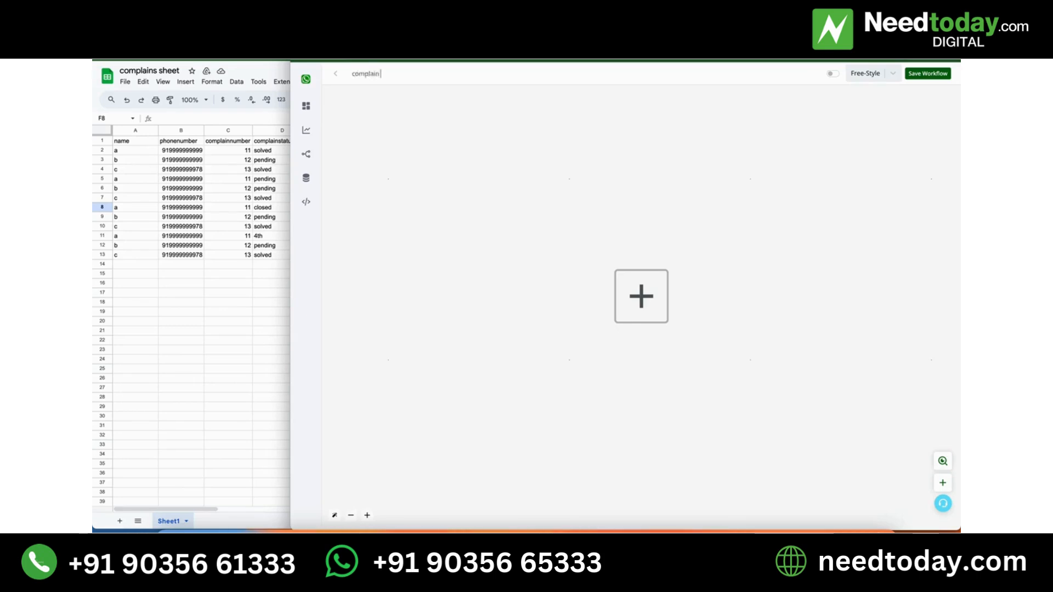
Add a WhatsApp Chat Bot trigger of the type Message Match Keyword Condition to the empty workflow.
{"action": "left_click", "coordinate": [637, 287]}
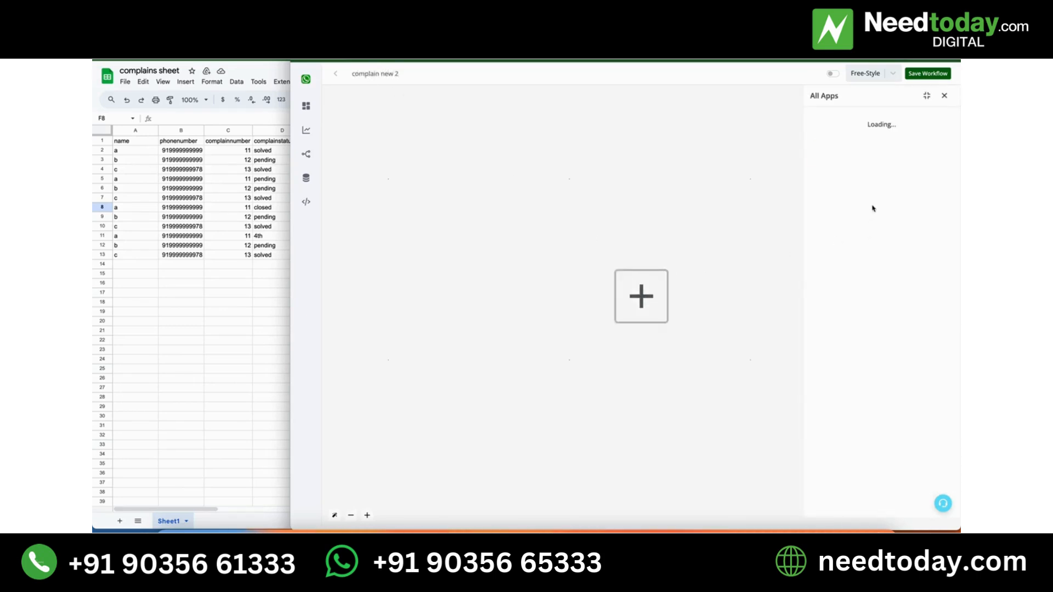
{"action": "left_click", "coordinate": [875, 157]}
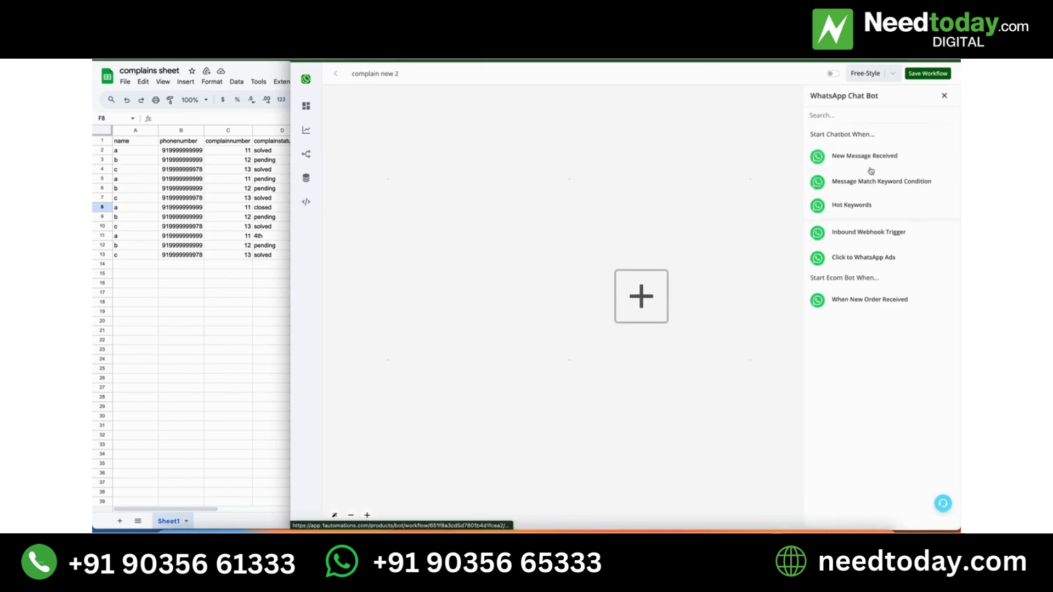
{"action": "left_click", "coordinate": [875, 192]}
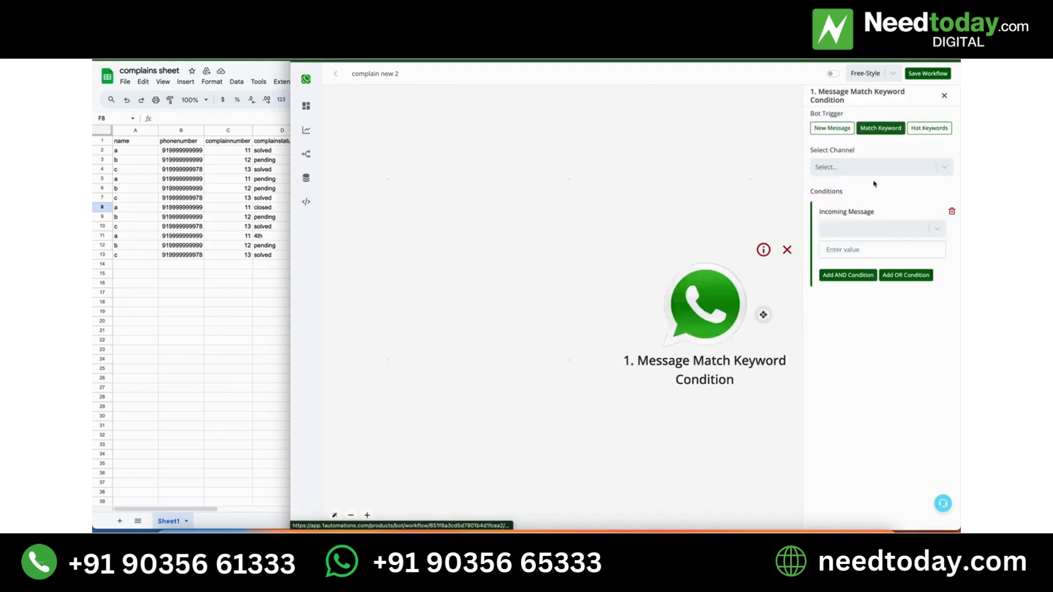
Set the keyword trigger's channel to Working Channel.
{"action": "left_click", "coordinate": [875, 171]}
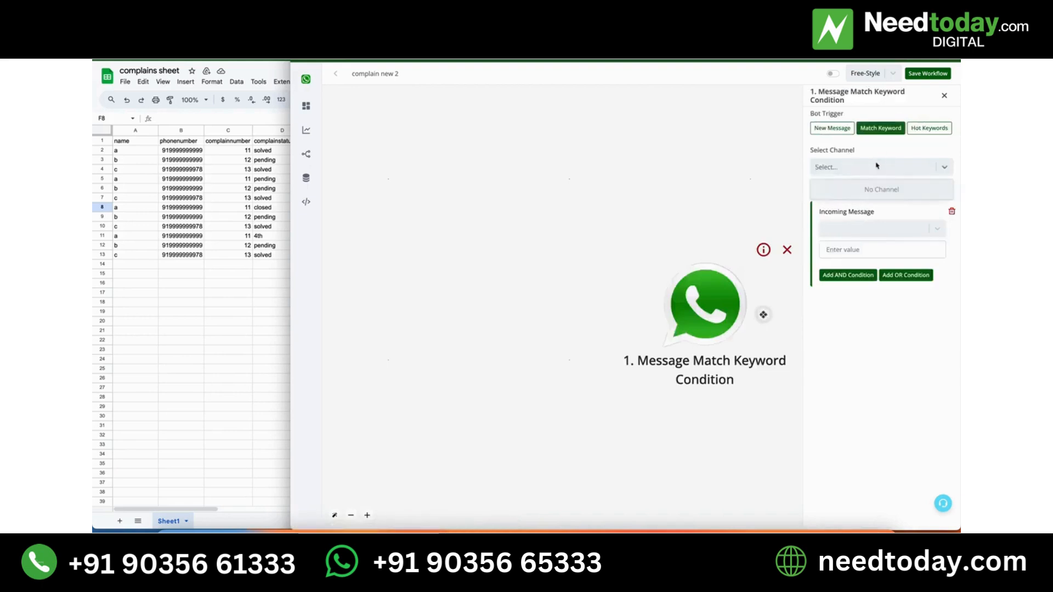
{"action": "left_click", "coordinate": [877, 166]}
{"action": "left_click", "coordinate": [877, 167]}
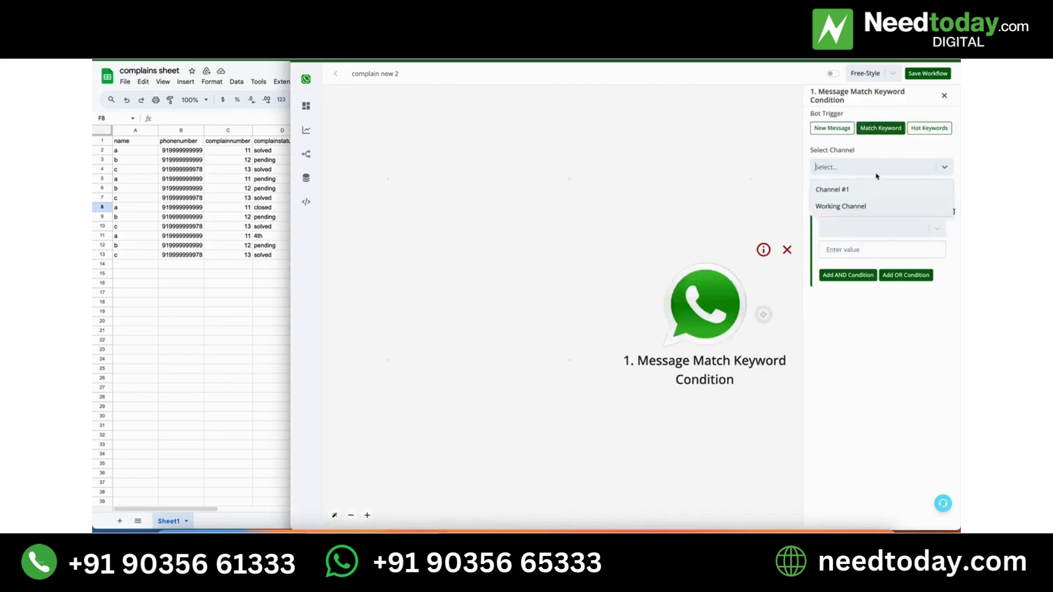
{"action": "left_click", "coordinate": [875, 207]}
Set the trigger condition so the incoming message is "complainbot2", and save the trigger.
{"action": "left_click", "coordinate": [872, 227]}
{"action": "left_click", "coordinate": [872, 259]}
{"action": "left_click", "coordinate": [872, 249]}
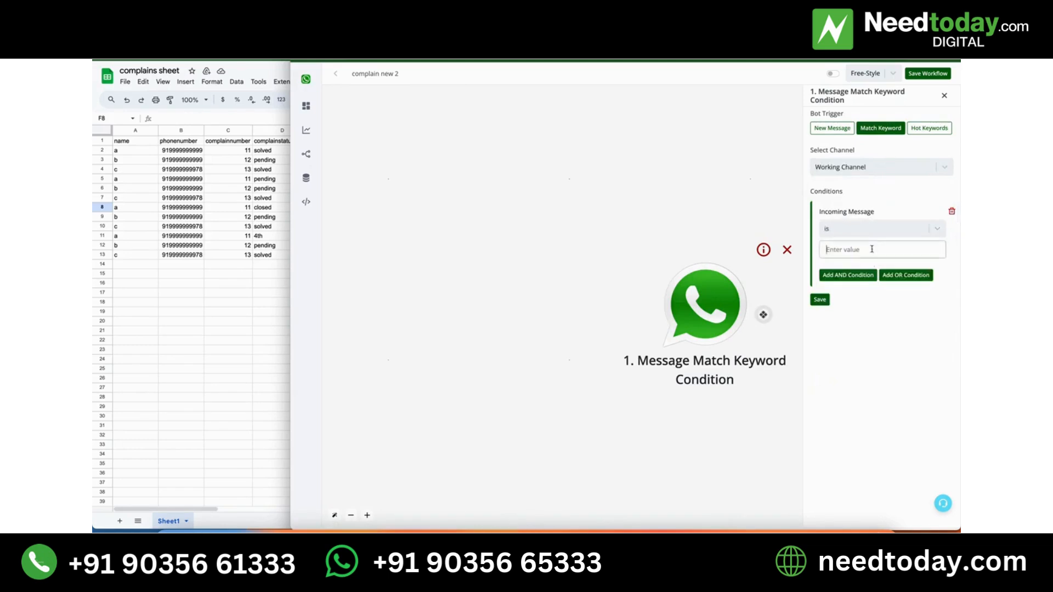
{"action": "type", "text": "complainbot2"}
{"action": "left_click", "coordinate": [823, 300]}
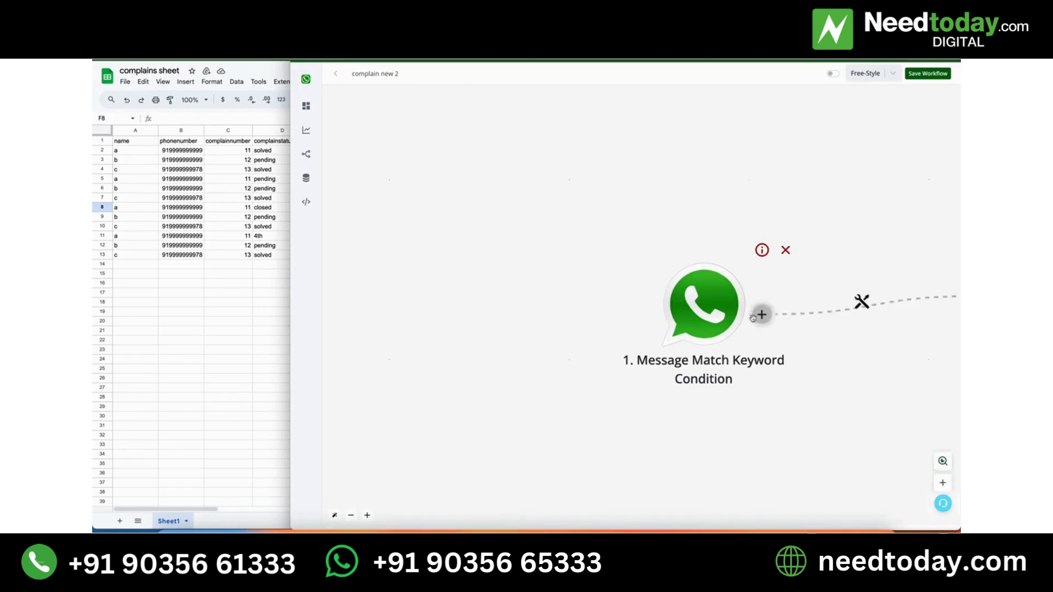
Add an Ask Question bot action connected after the keyword trigger.
{"action": "left_click", "coordinate": [757, 316]}
{"action": "left_click", "coordinate": [620, 302]}
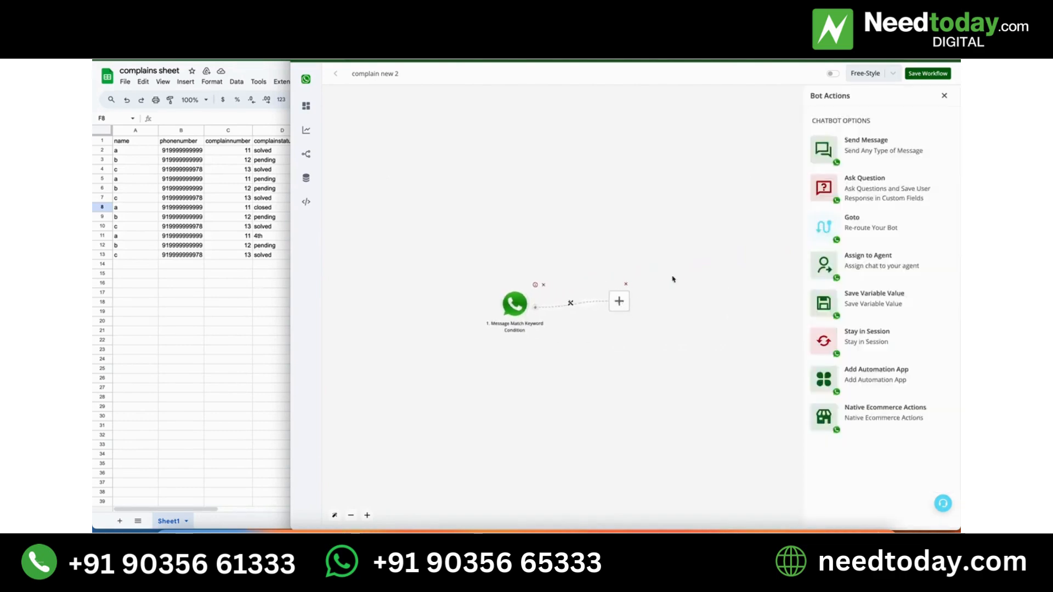
{"action": "left_click", "coordinate": [858, 184]}
{"action": "left_click", "coordinate": [873, 131]}
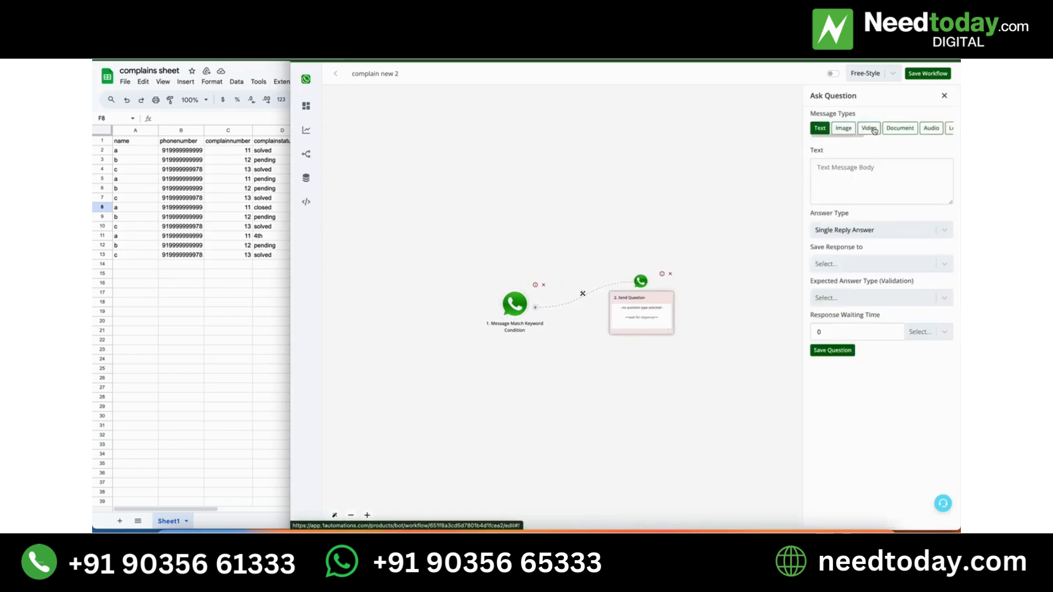
Enter "Kindly share your complain number" as the question text and save the question.
{"action": "left_click", "coordinate": [877, 176]}
{"action": "type", "text": "Kindly "}
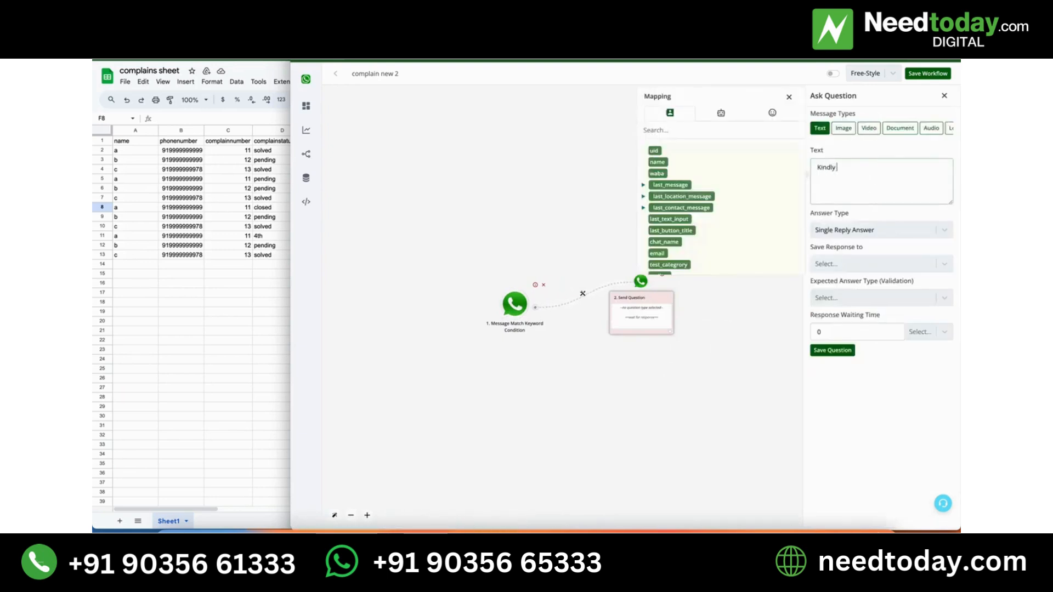
{"action": "type", "text": "share your complain number"}
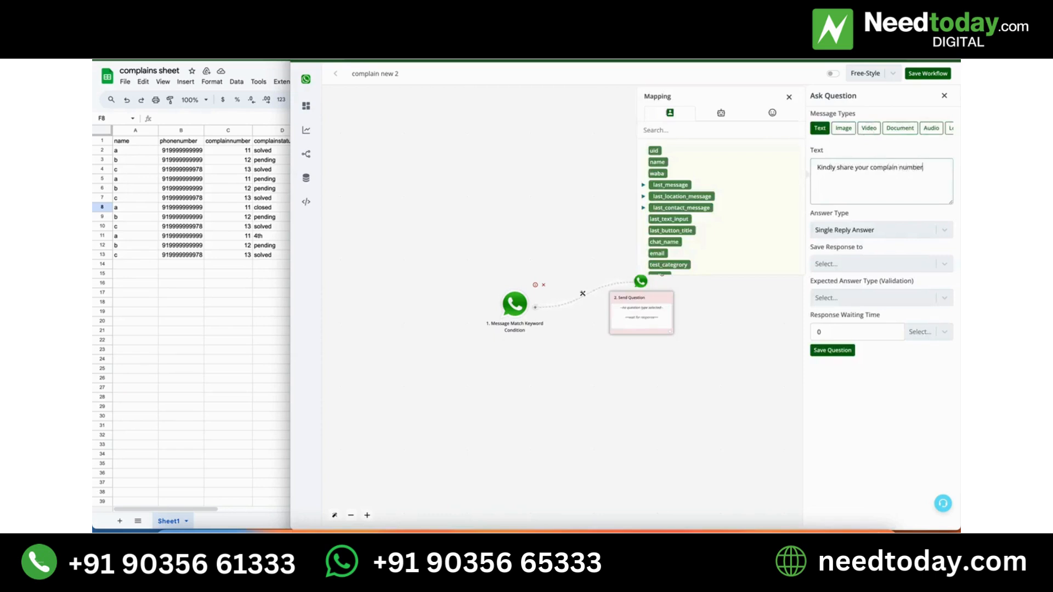
{"action": "left_click", "coordinate": [832, 350]}
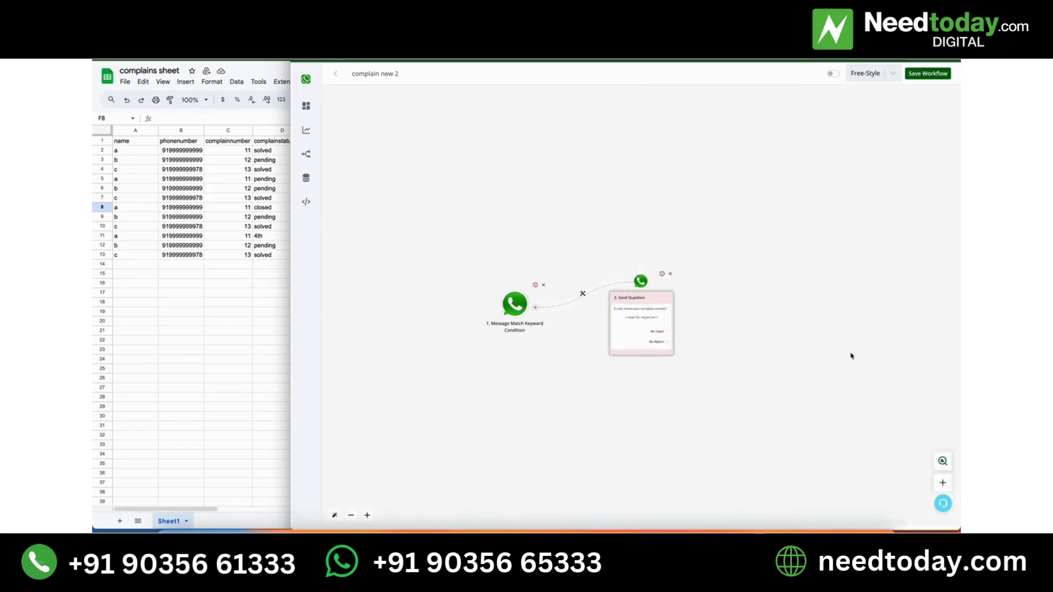
Connect a Google Sheet automation app with the Lookup Spreadsheet Rows operation after the question.
{"action": "left_click", "coordinate": [672, 354]}
{"action": "left_click", "coordinate": [619, 303]}
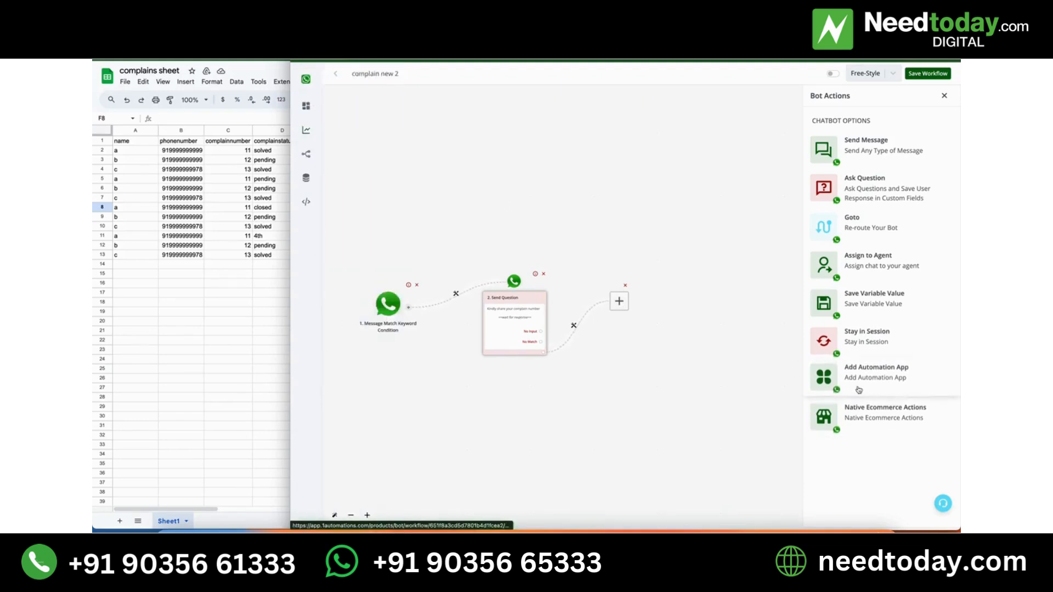
{"action": "left_click", "coordinate": [858, 390]}
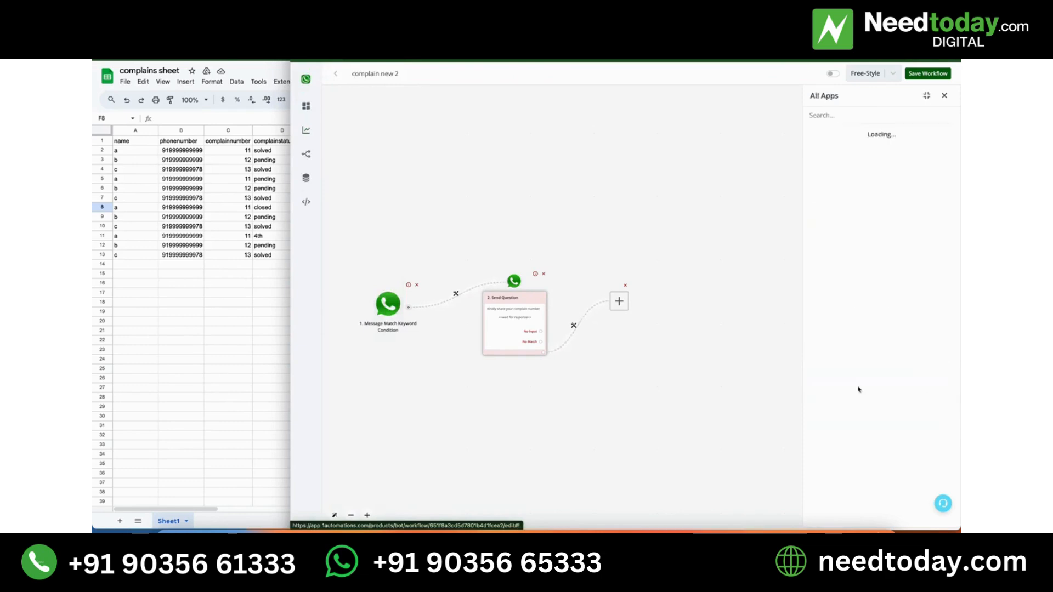
{"action": "left_click", "coordinate": [852, 114]}
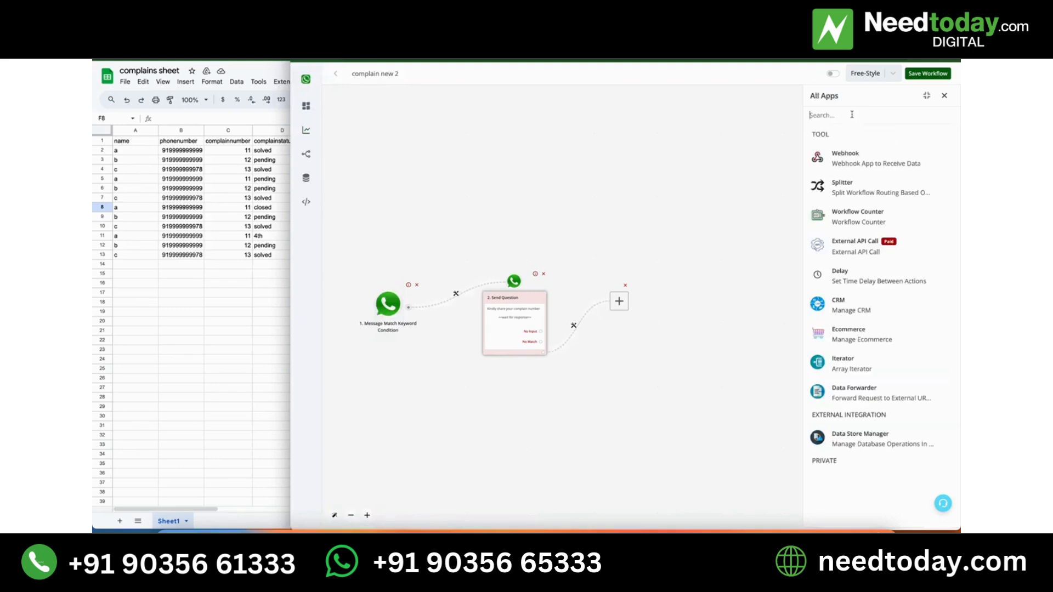
{"action": "type", "text": "sheet"}
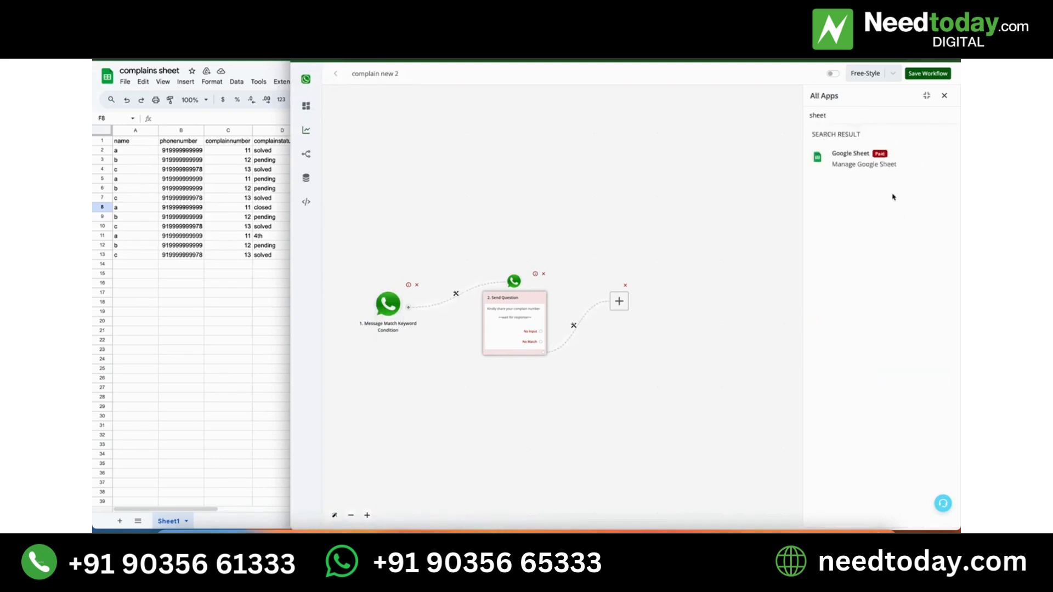
{"action": "left_click", "coordinate": [880, 164]}
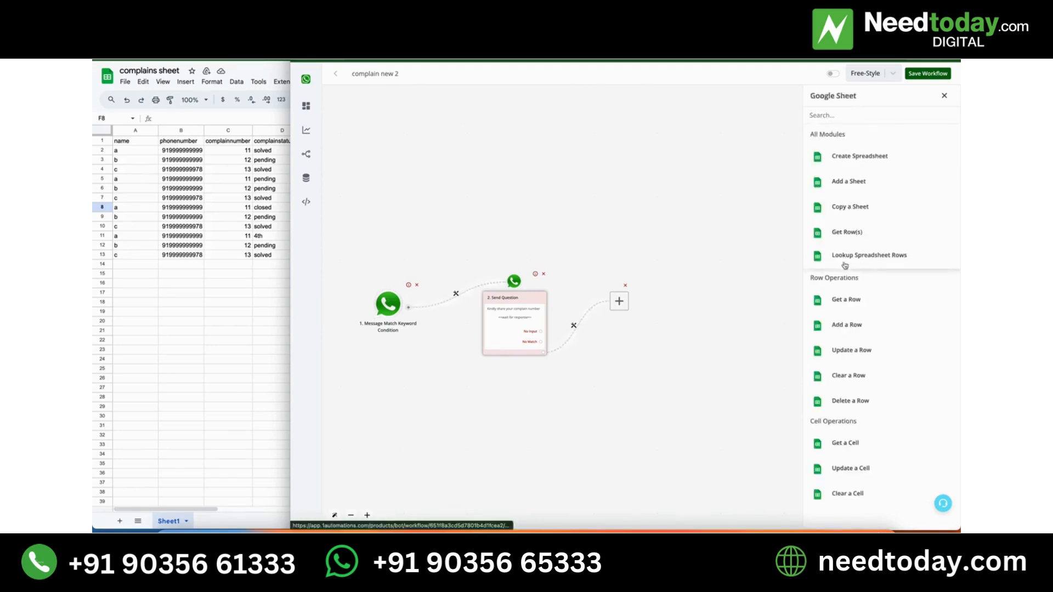
{"action": "left_click", "coordinate": [844, 264]}
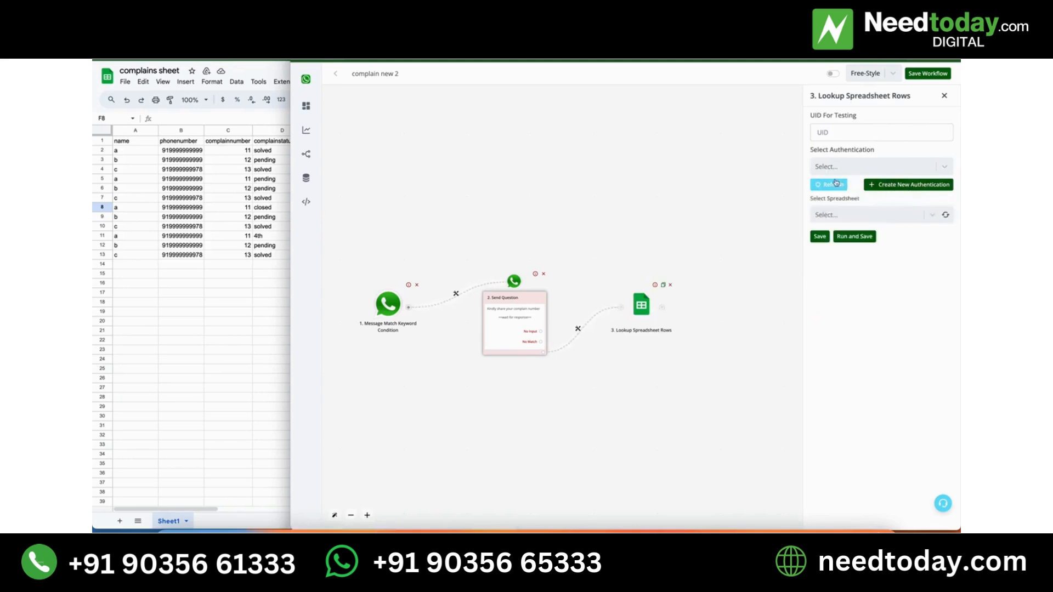
Point the spreadsheet lookup to Sheet1 of "complains sheet" using the wainbox authentication.
{"action": "left_click", "coordinate": [941, 166]}
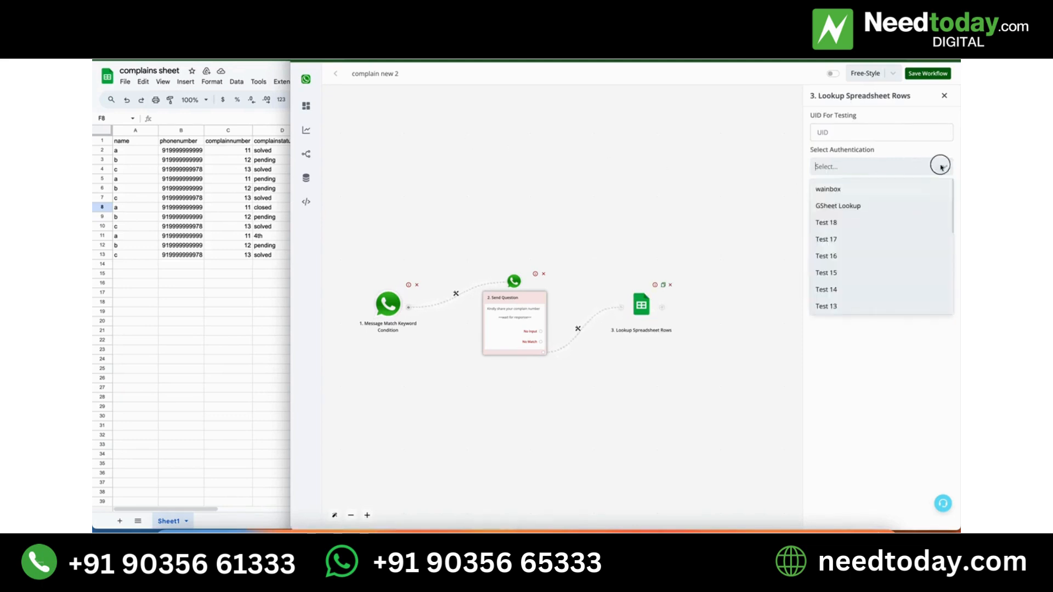
{"action": "left_click", "coordinate": [844, 189]}
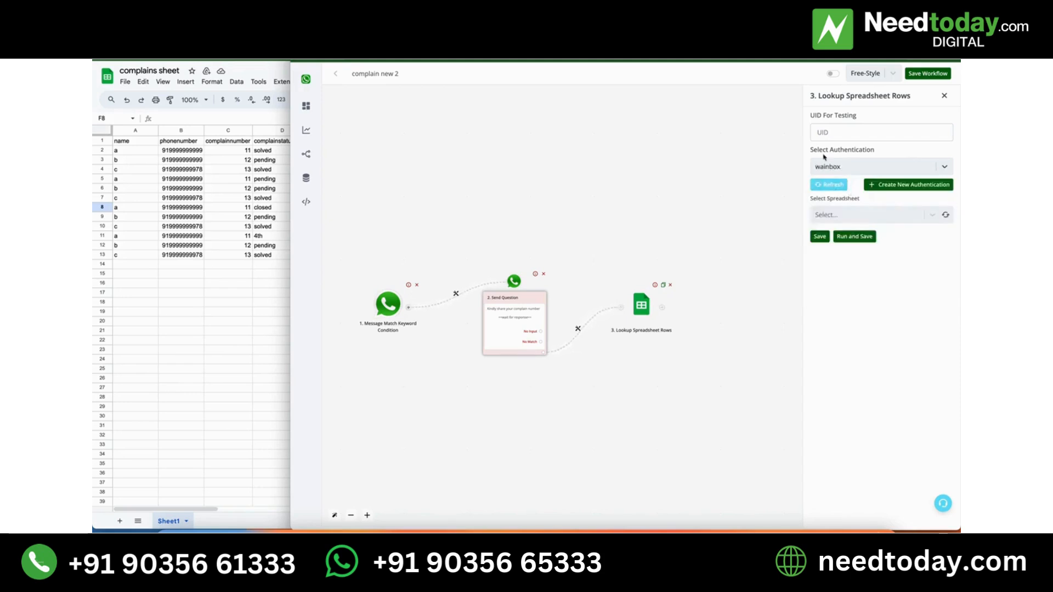
{"action": "left_click", "coordinate": [947, 216]}
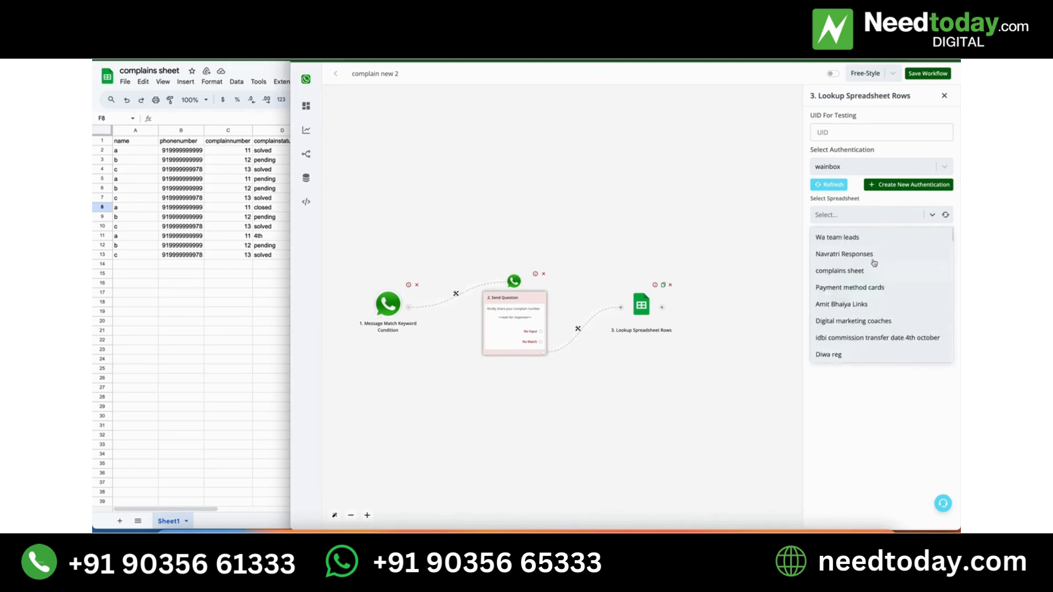
{"action": "left_click", "coordinate": [843, 274]}
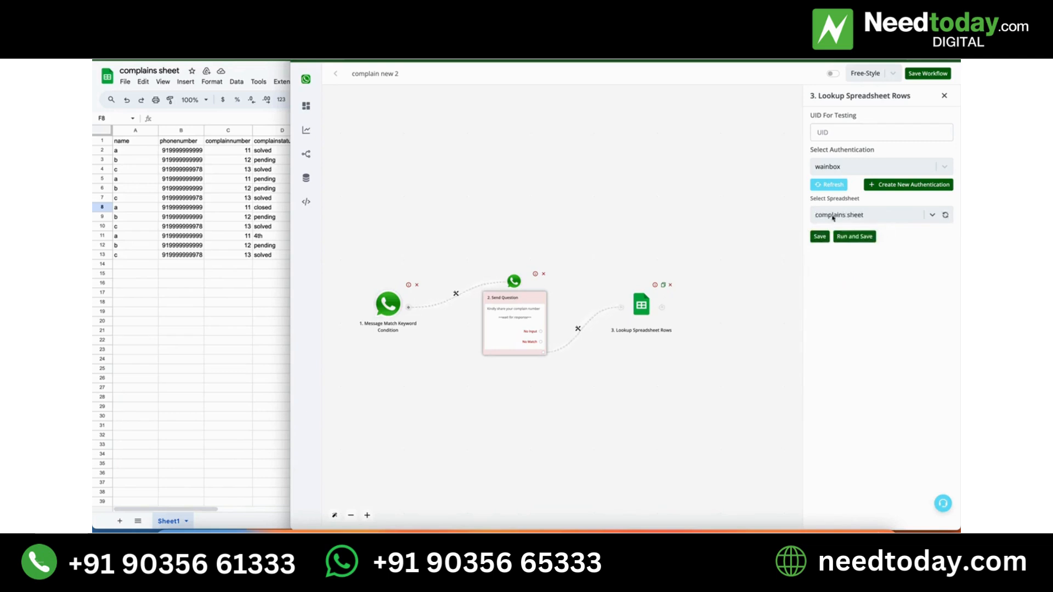
{"action": "left_click", "coordinate": [946, 253]}
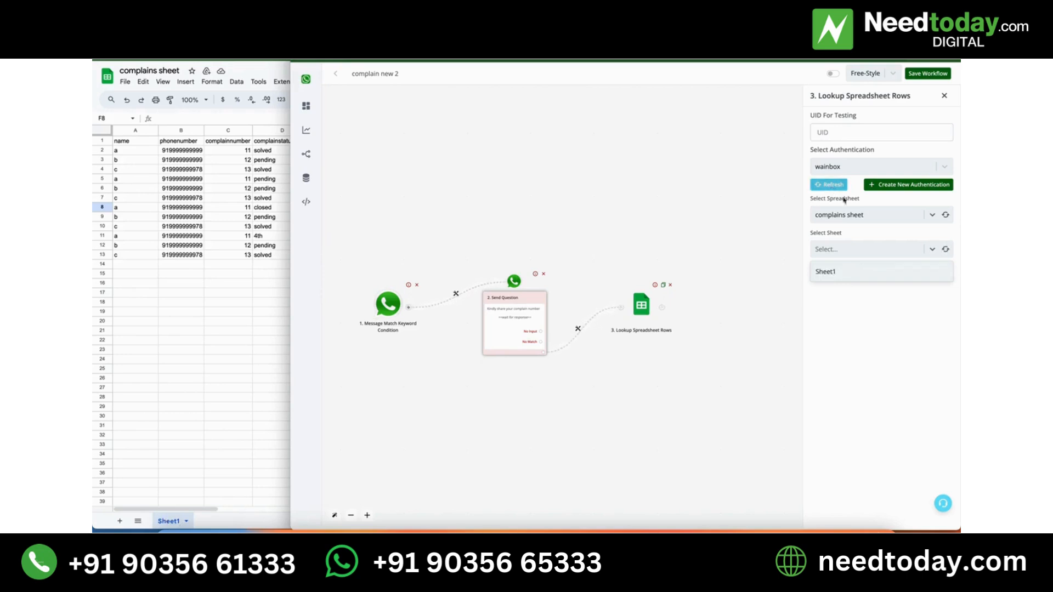
{"action": "left_click", "coordinate": [857, 271]}
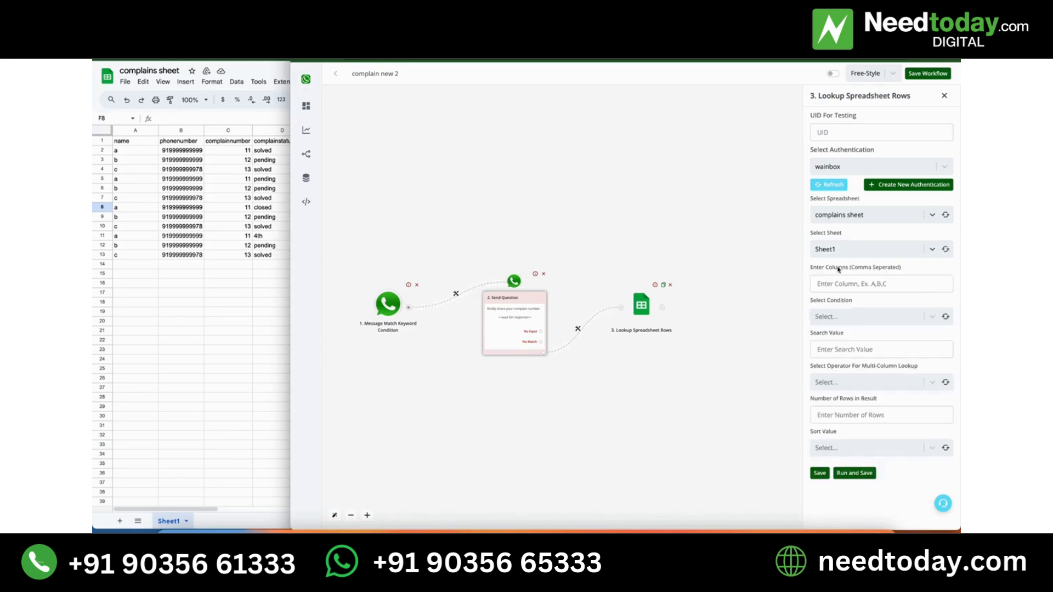
Set the column to search in the lookup to C.
{"action": "left_click", "coordinate": [847, 282]}
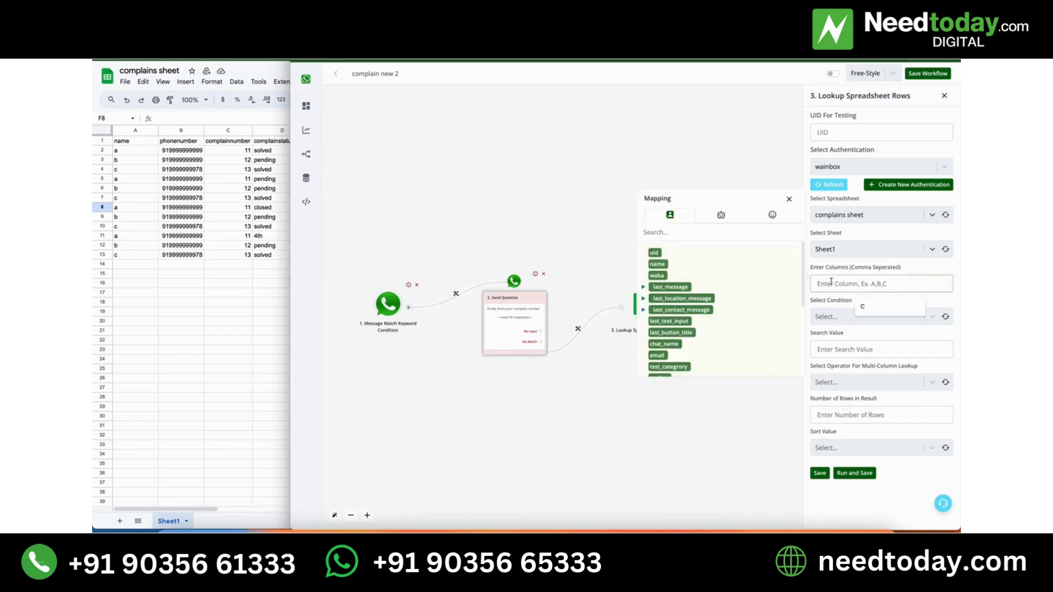
{"action": "type", "text": "c"}
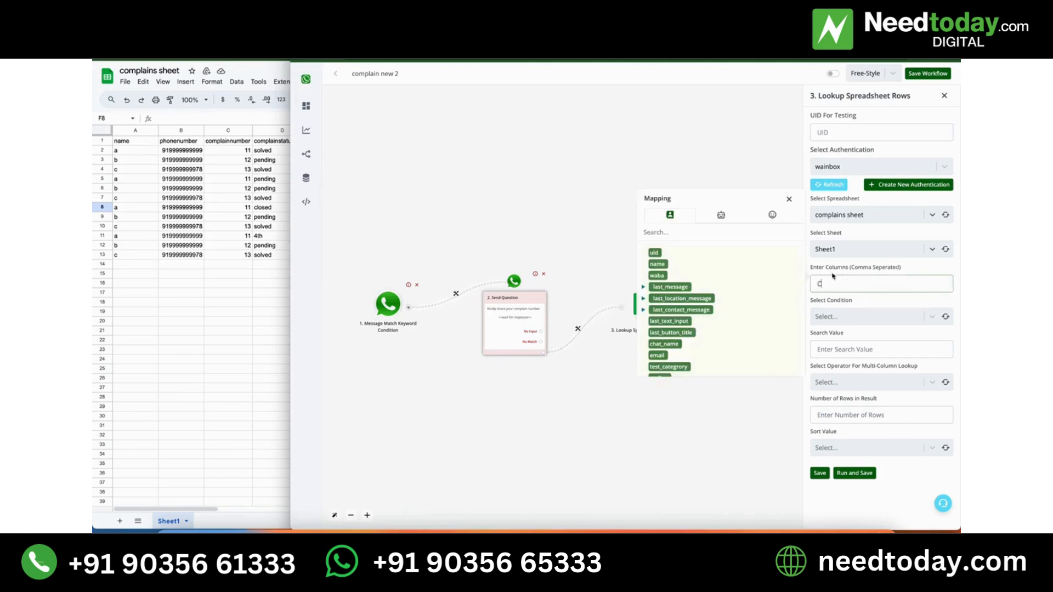
{"action": "left_click", "coordinate": [789, 199]}
{"action": "left_click", "coordinate": [827, 279]}
Set the lookup condition to Equal to (Number) and map the search value to {{last_text_input}}.
{"action": "left_click", "coordinate": [844, 318]}
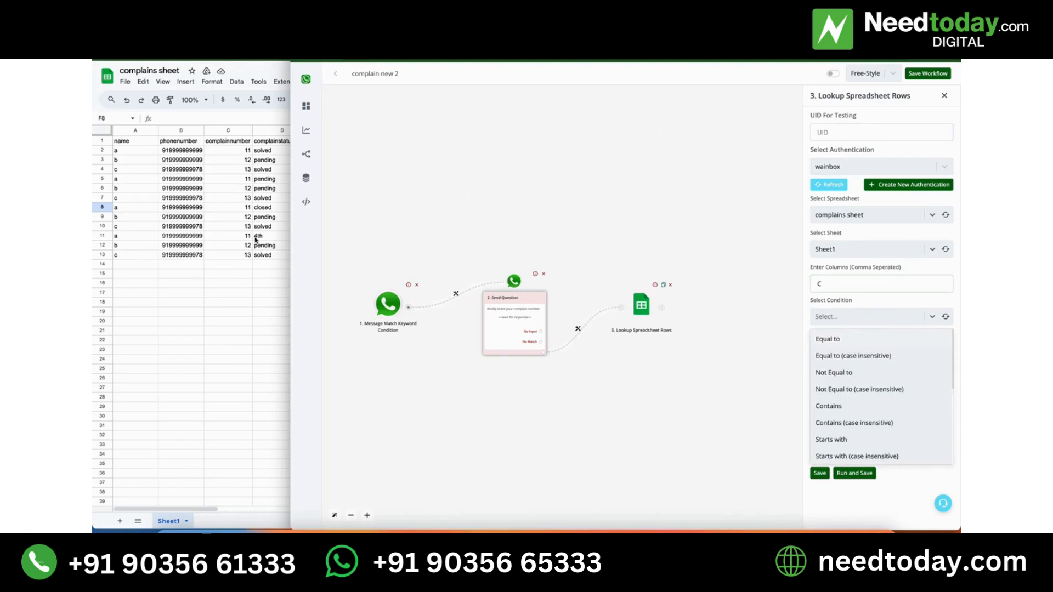
{"action": "scroll", "coordinate": [889, 447], "scroll_direction": "down", "scroll_amount": 3}
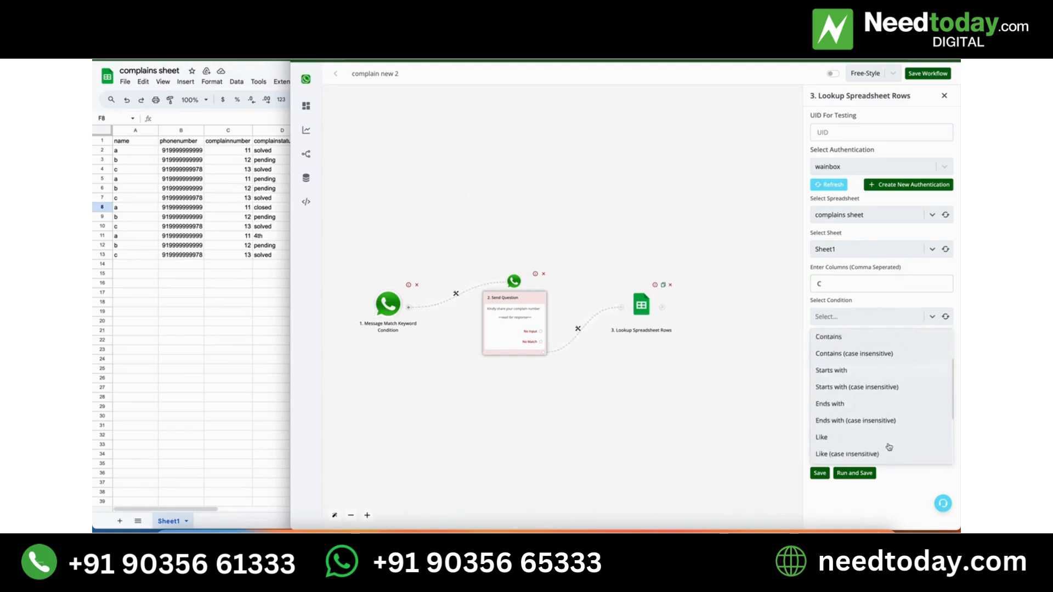
{"action": "scroll", "coordinate": [888, 444], "scroll_direction": "down", "scroll_amount": 1}
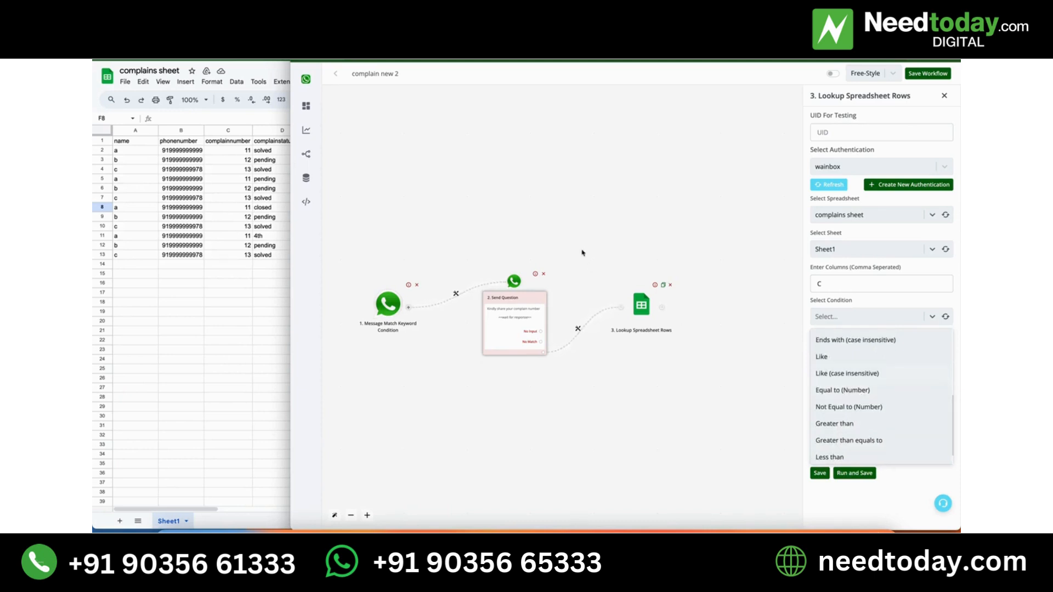
{"action": "scroll", "coordinate": [920, 414], "scroll_direction": "up", "scroll_amount": 5}
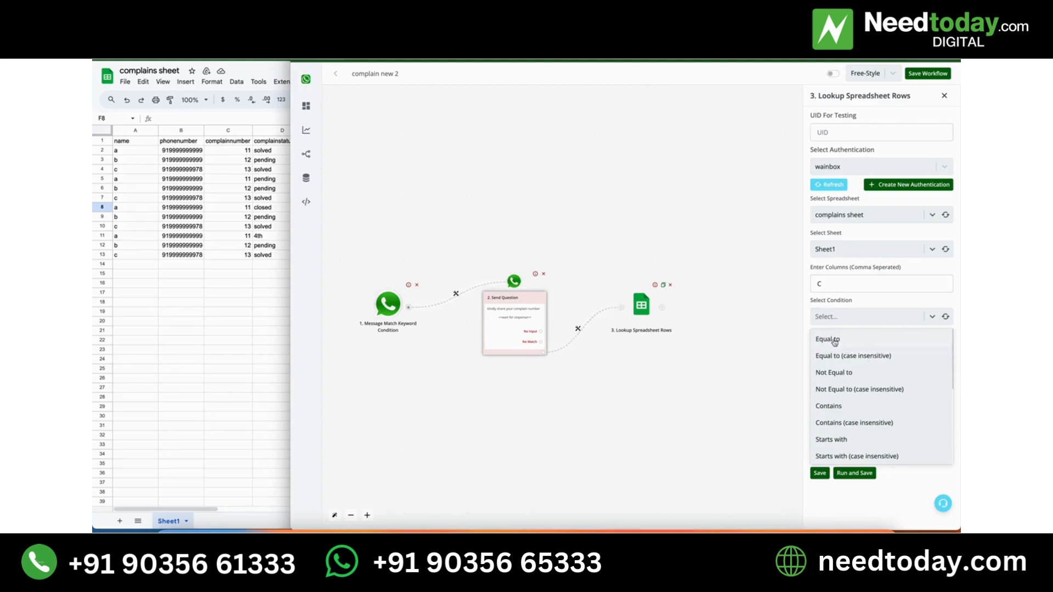
{"action": "scroll", "coordinate": [852, 383], "scroll_direction": "down", "scroll_amount": 2}
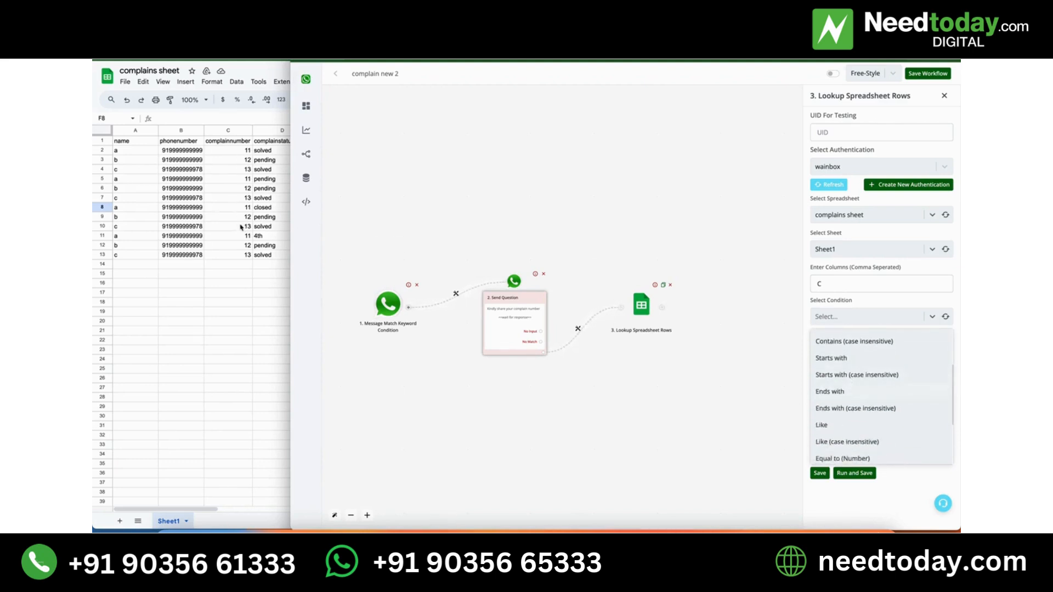
{"action": "scroll", "coordinate": [884, 431], "scroll_direction": "down", "scroll_amount": 2}
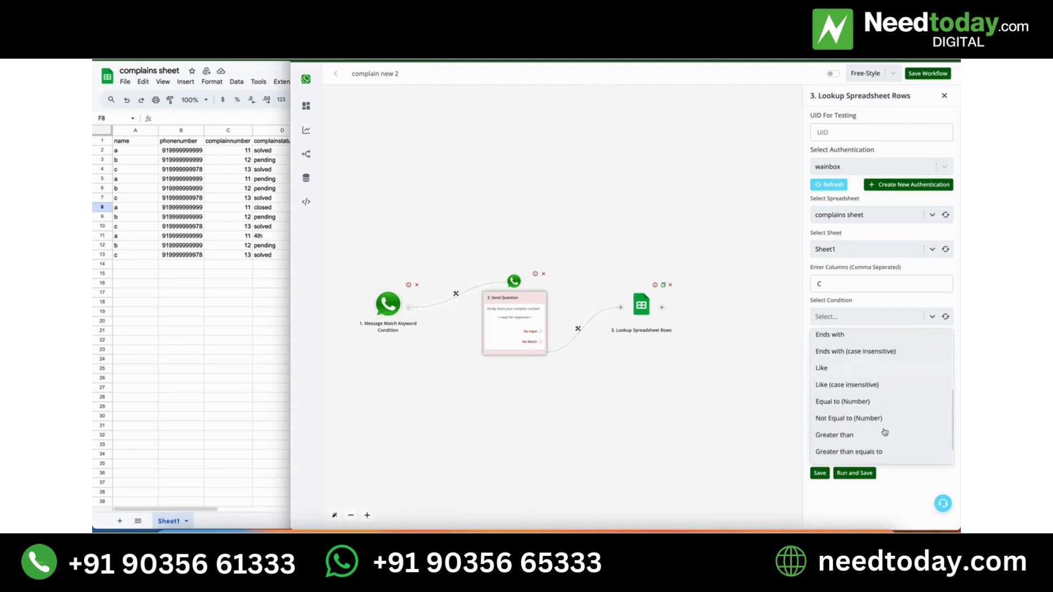
{"action": "left_click", "coordinate": [855, 402]}
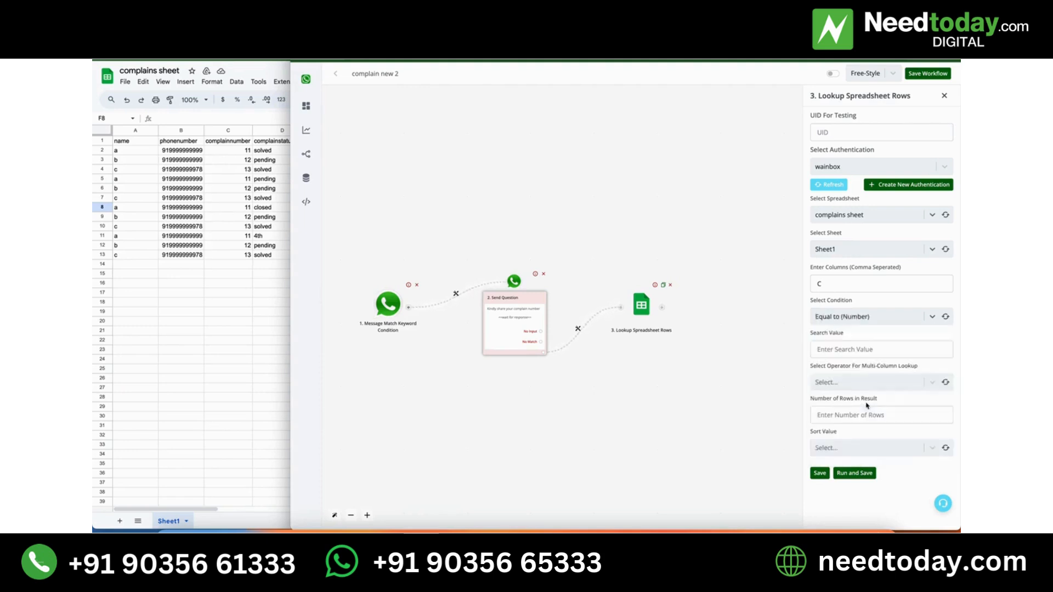
{"action": "left_click", "coordinate": [846, 351]}
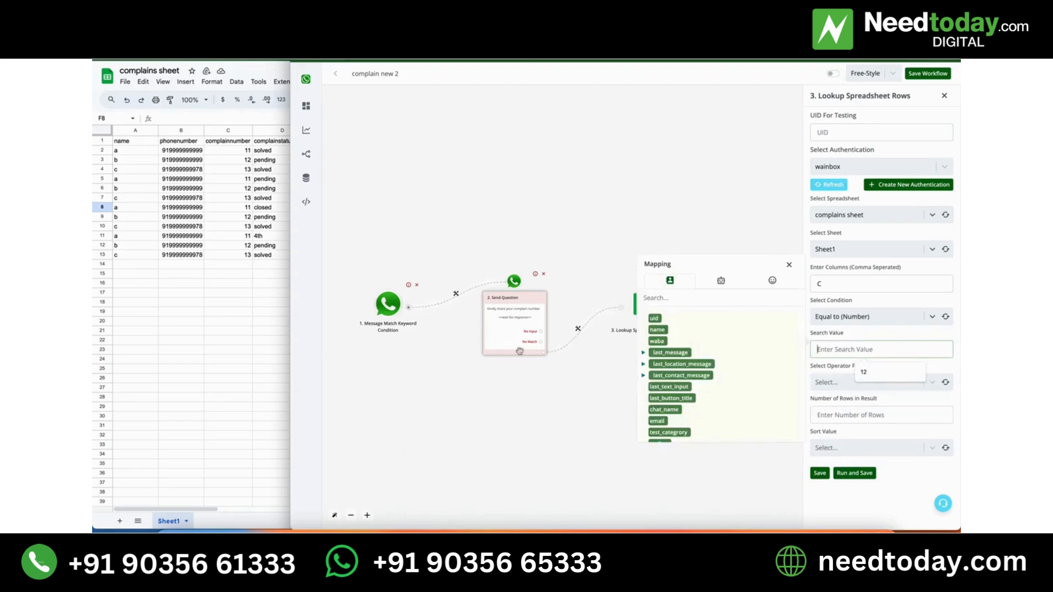
{"action": "left_click", "coordinate": [666, 388]}
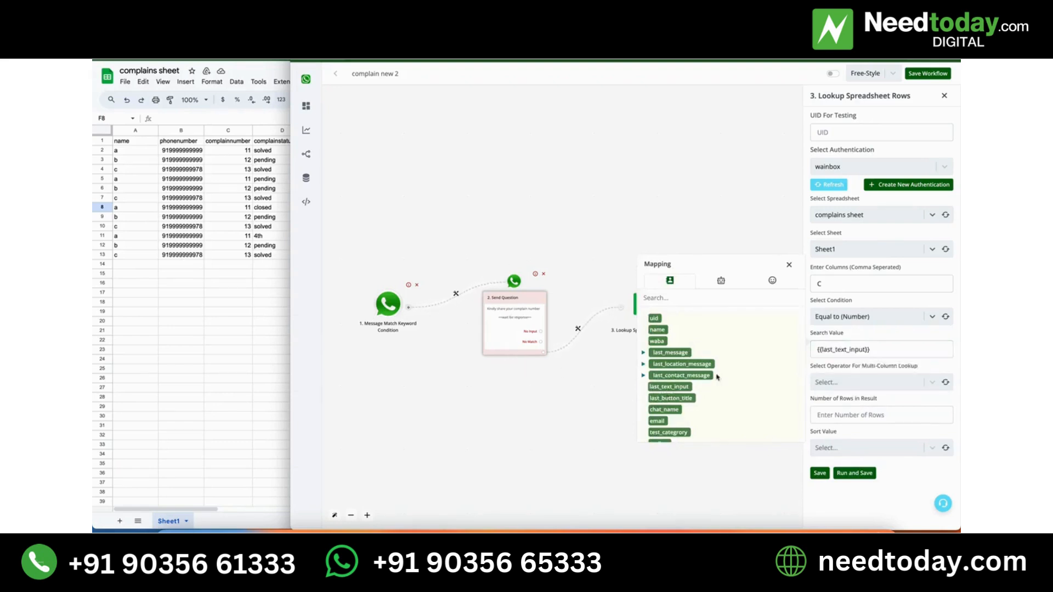
Set the operator for multi-column lookup to OR in the spreadsheet lookup.
{"action": "triple_click", "coordinate": [862, 351]}
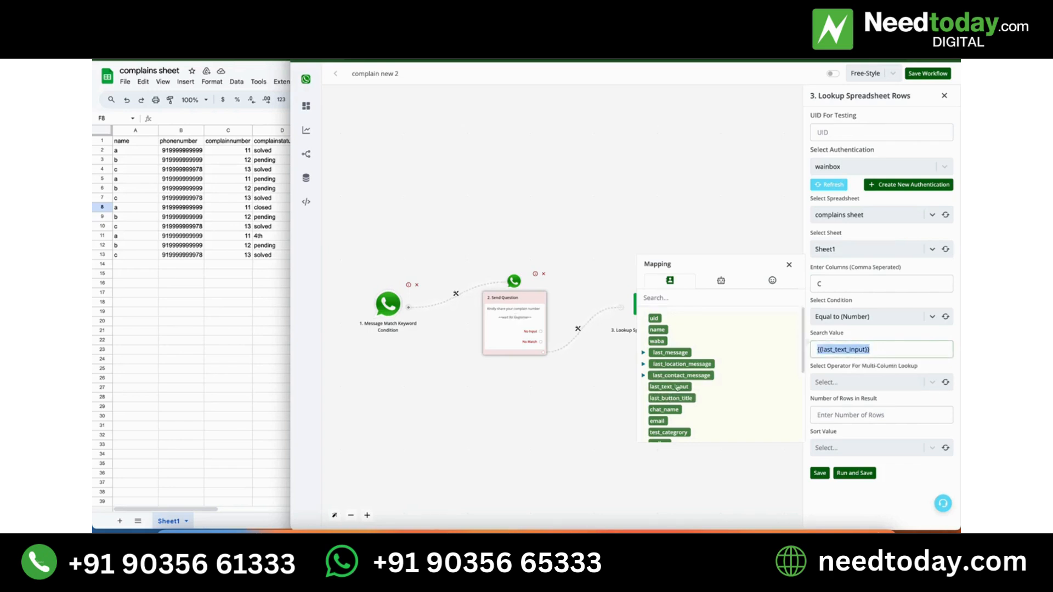
{"action": "left_click", "coordinate": [877, 353]}
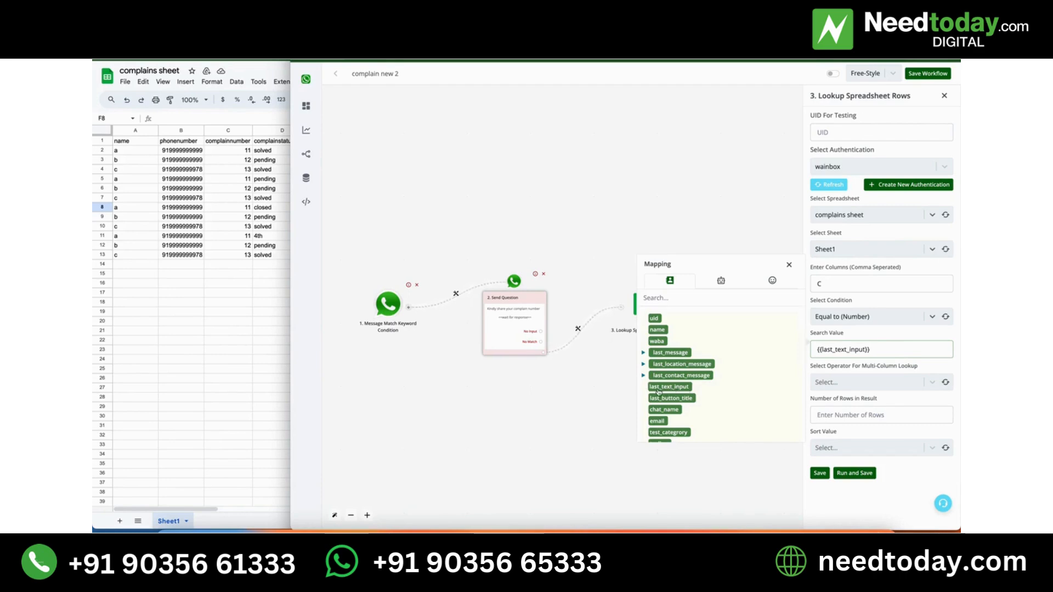
{"action": "left_click", "coordinate": [916, 382]}
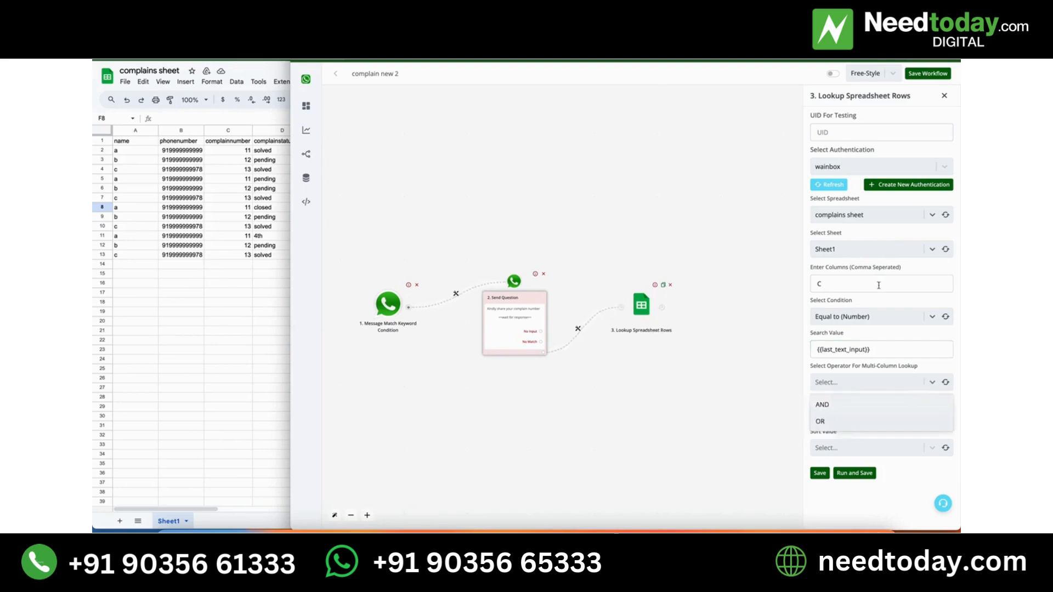
{"action": "left_click", "coordinate": [838, 349]}
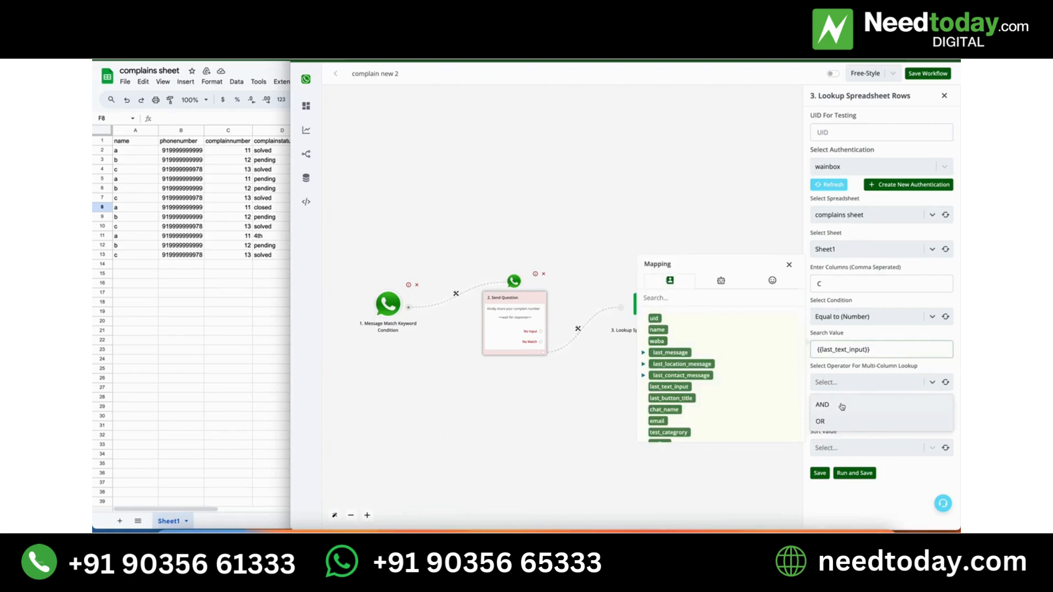
{"action": "triple_click", "coordinate": [868, 349]}
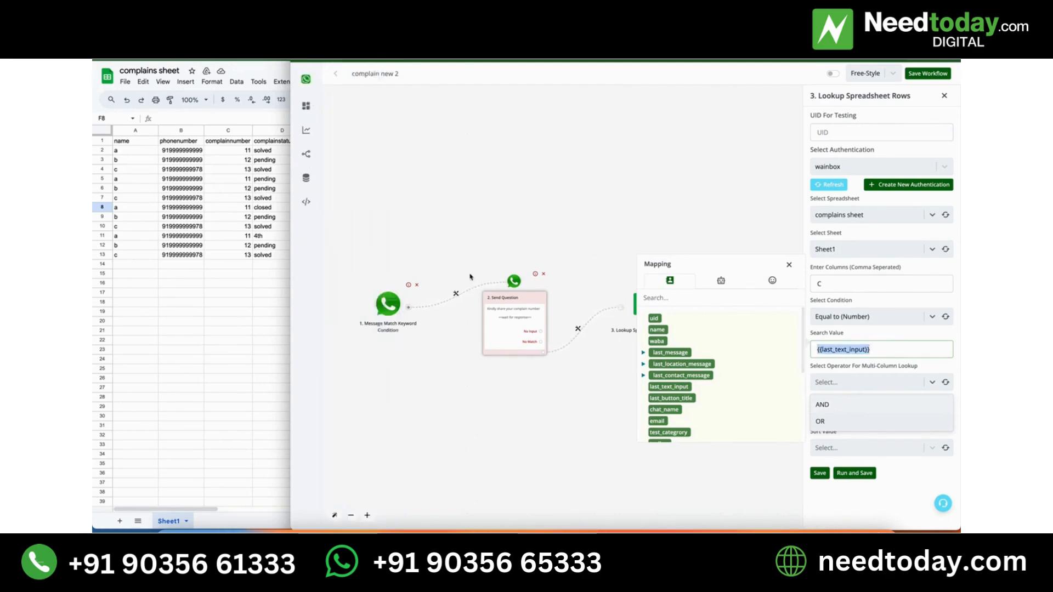
{"action": "left_click", "coordinate": [836, 422]}
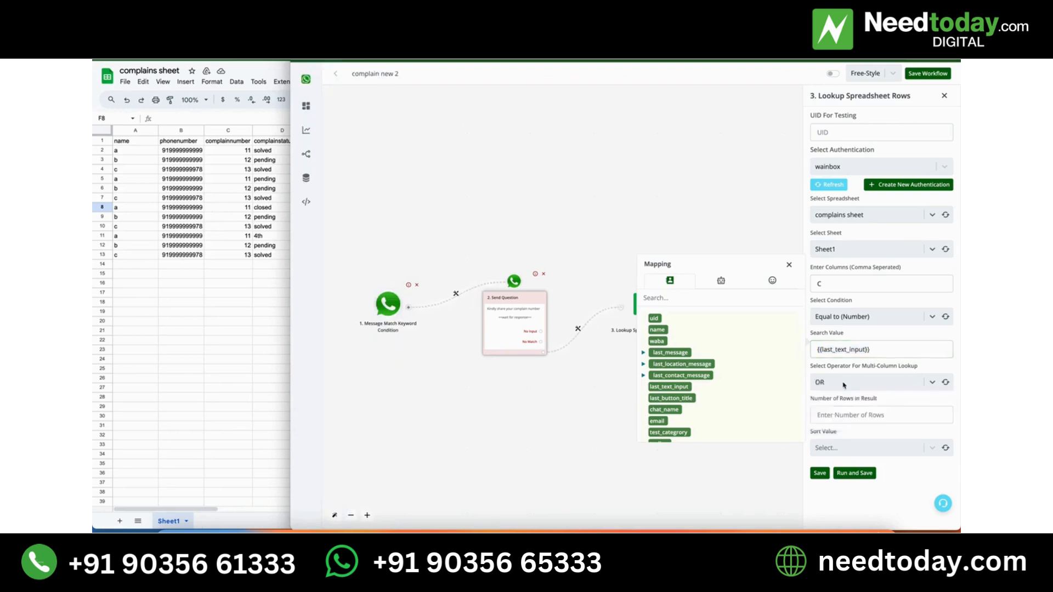
Limit the spreadsheet lookup to 1 row in the result.
{"action": "left_click", "coordinate": [908, 414]}
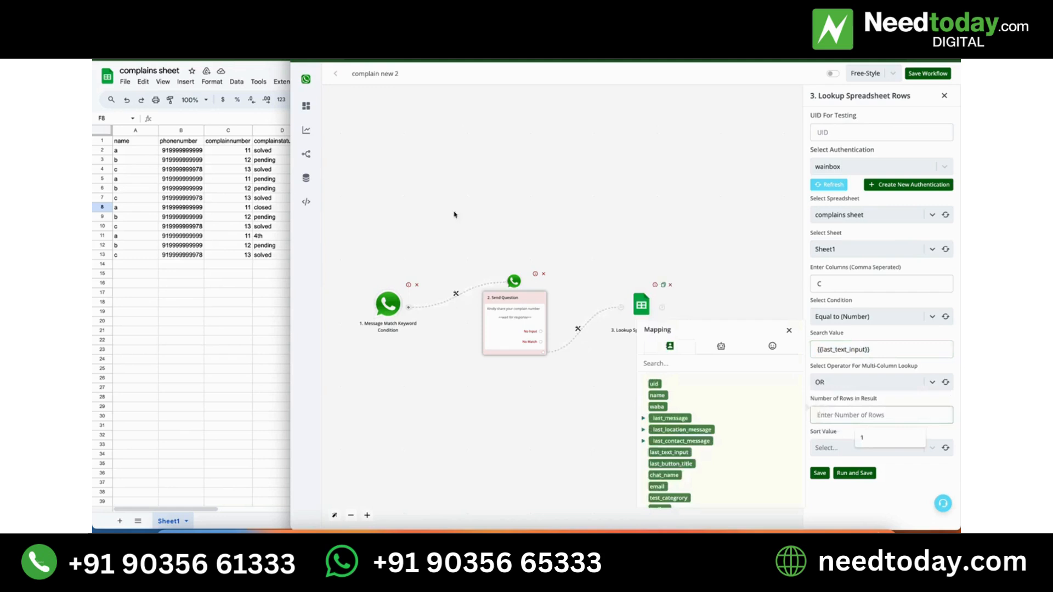
{"action": "left_click", "coordinate": [789, 330]}
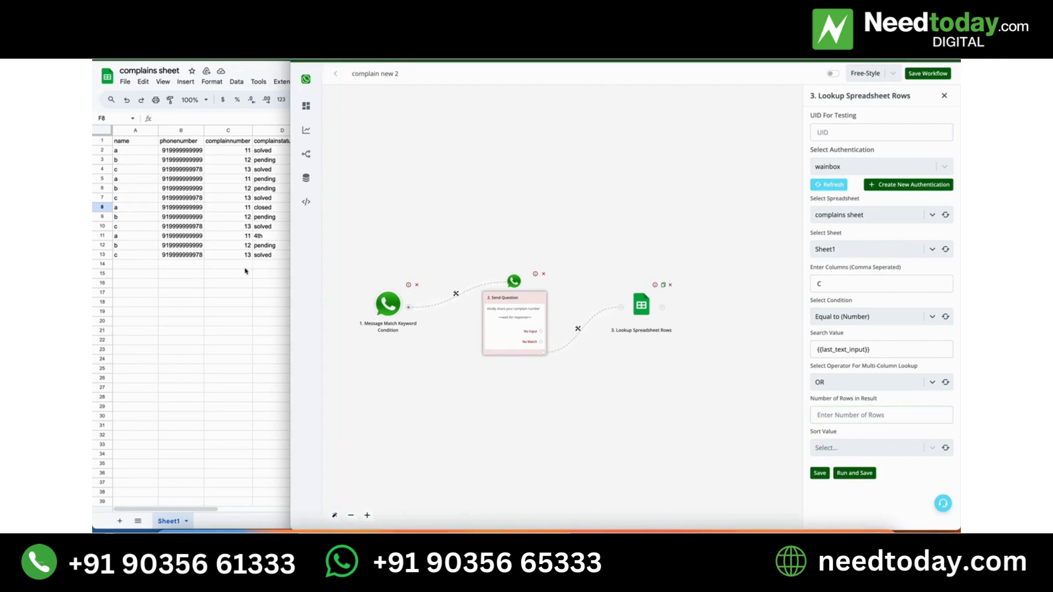
{"action": "left_click", "coordinate": [867, 417]}
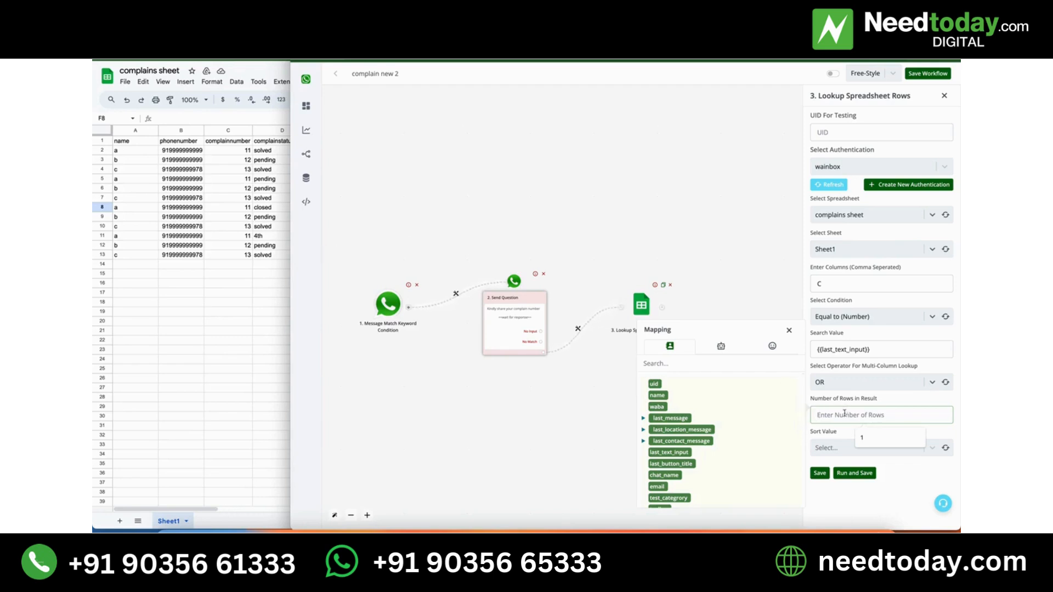
{"action": "type", "text": "1"}
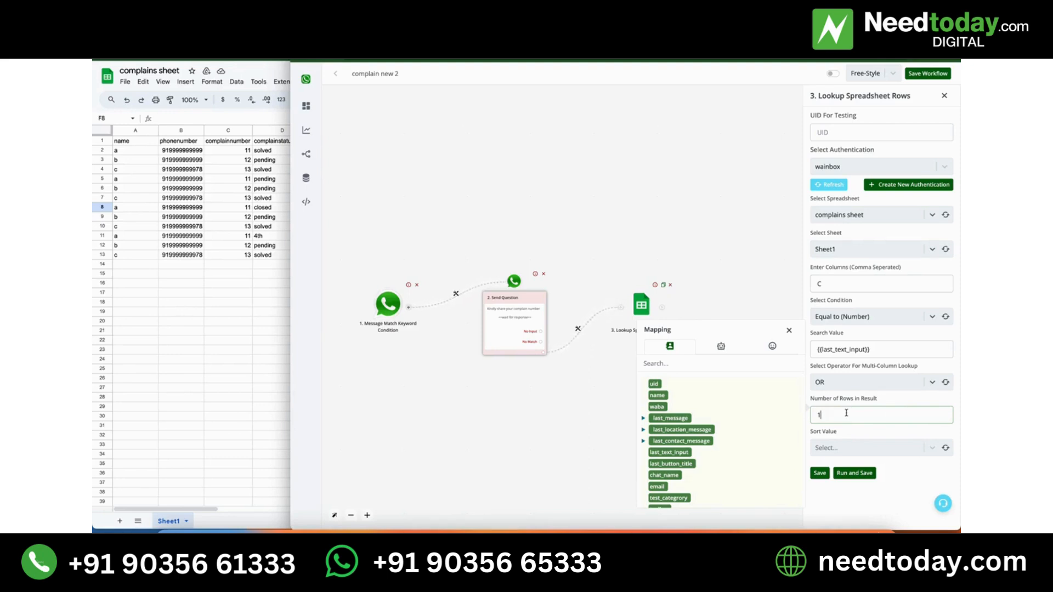
Compare the first and last rows with complaint number 11 in the sheet and set the lookup's sort value to Top.
{"action": "left_click", "coordinate": [930, 451]}
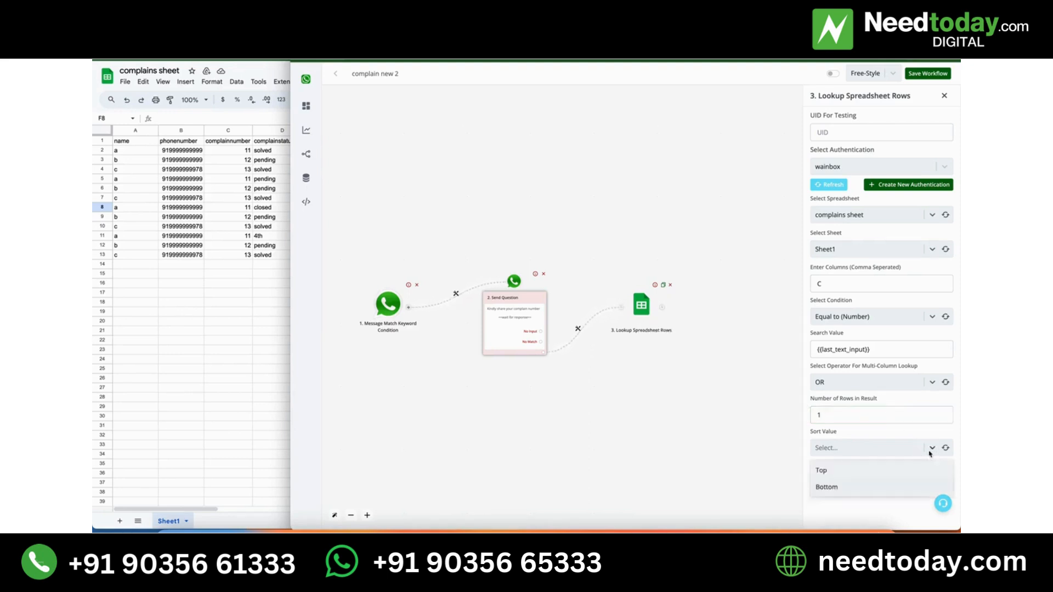
{"action": "left_click", "coordinate": [830, 414]}
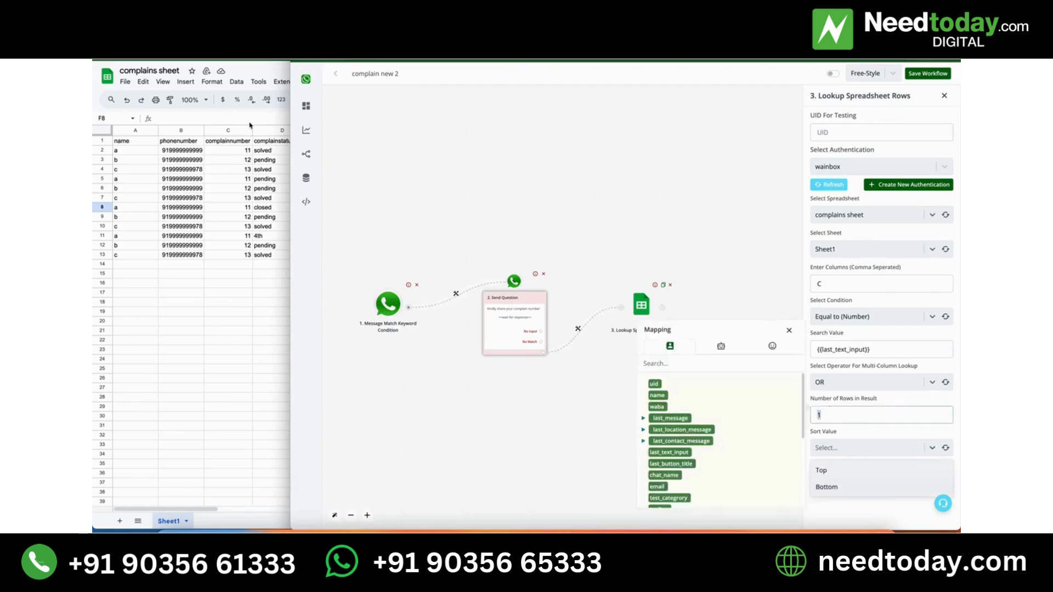
{"action": "left_click", "coordinate": [235, 153]}
{"action": "left_click", "coordinate": [231, 148]}
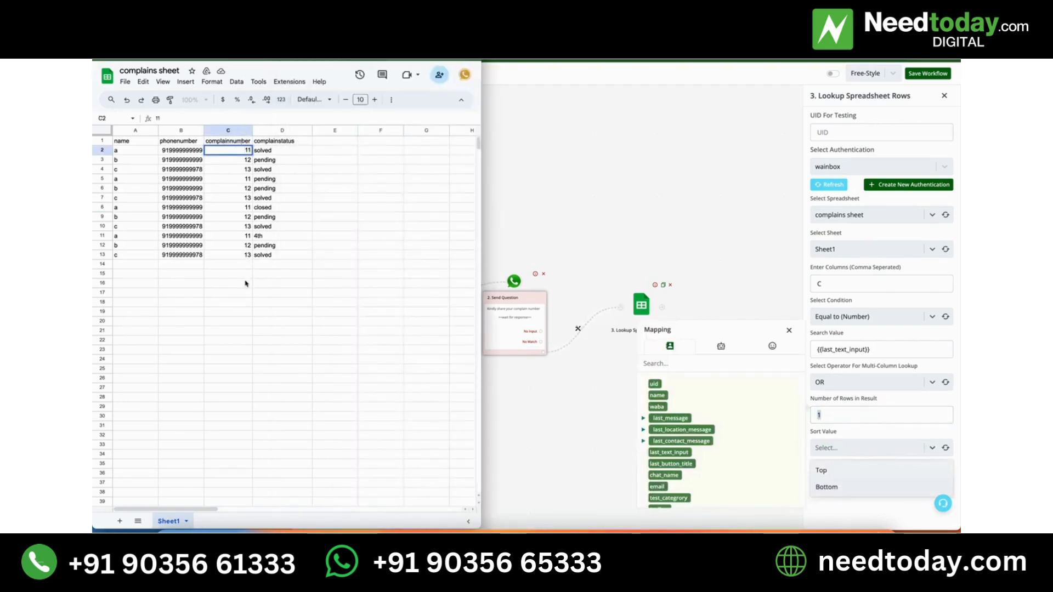
{"action": "left_click", "coordinate": [246, 237]}
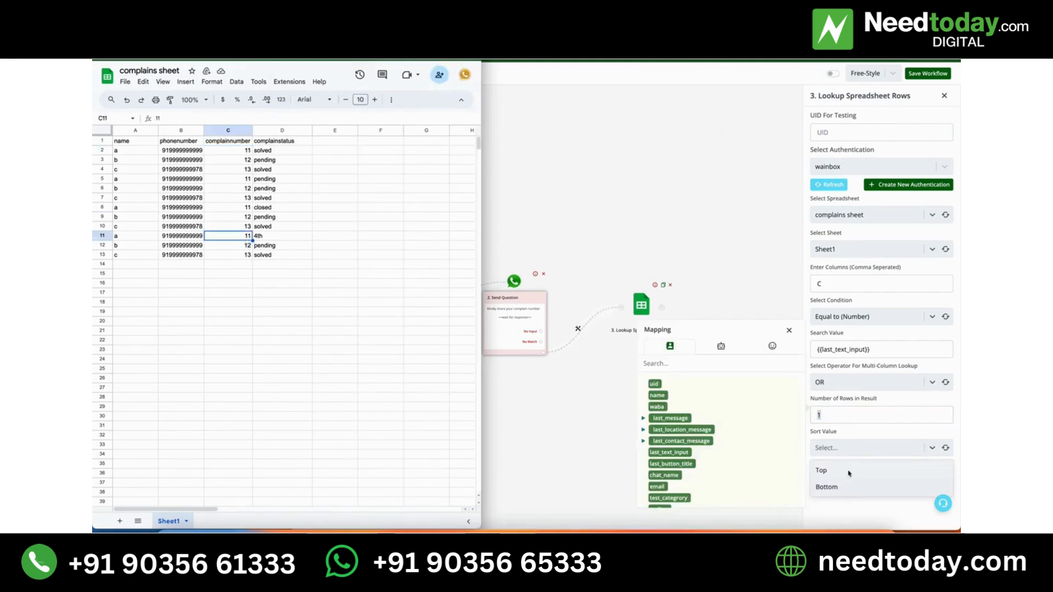
{"action": "left_click", "coordinate": [247, 153]}
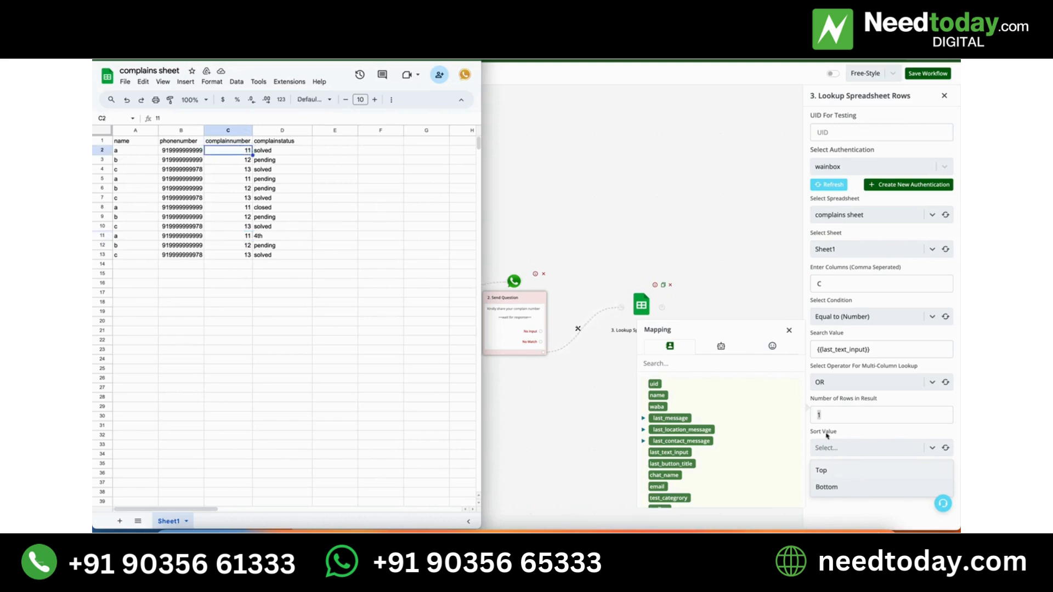
{"action": "left_click", "coordinate": [828, 470]}
{"action": "left_click", "coordinate": [828, 471]}
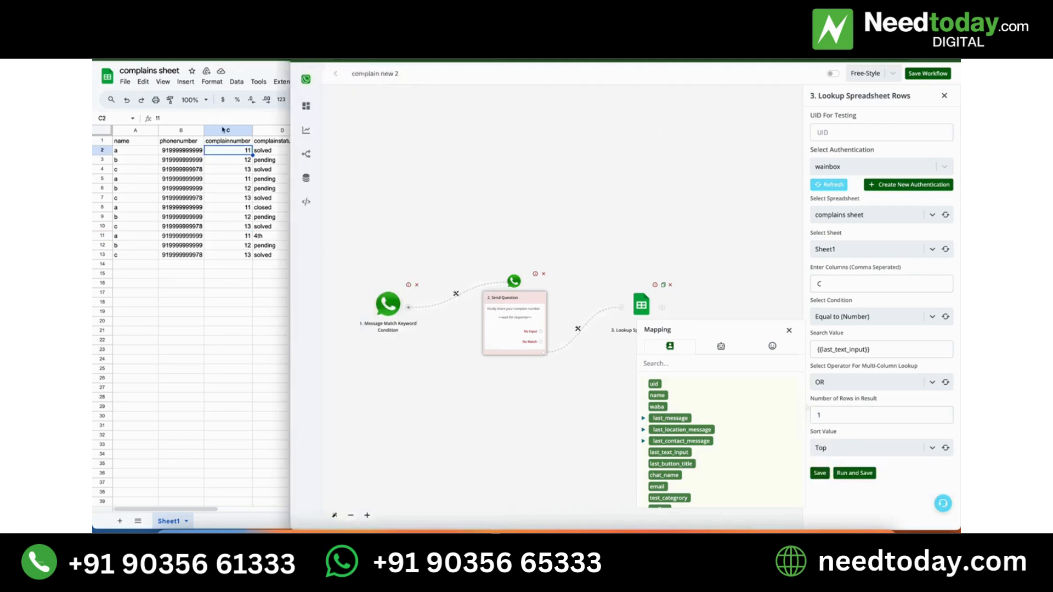
Examine which complaint rows in the sheet the Top and Bottom sort values refer to, comparing rows 2 and 11.
{"action": "left_click", "coordinate": [101, 151]}
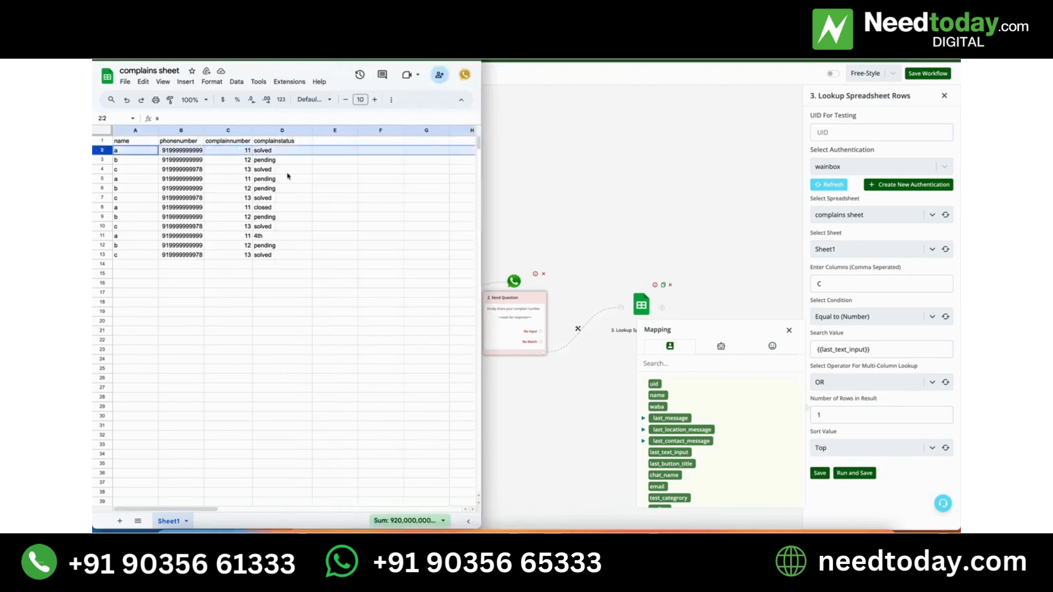
{"action": "left_click", "coordinate": [363, 256]}
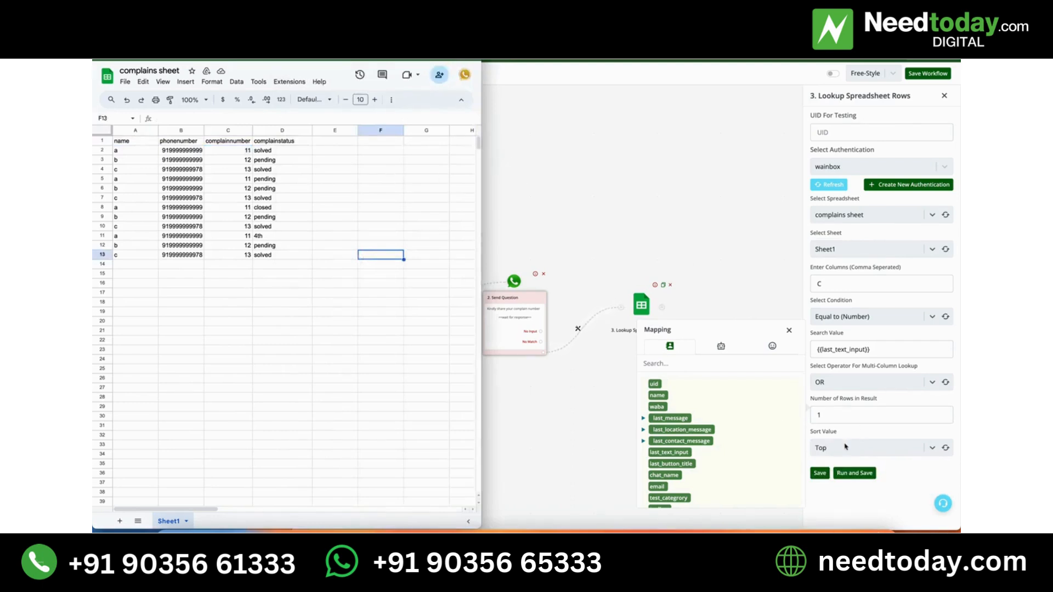
{"action": "left_click_drag", "start_coordinate": [247, 341], "coordinate": [249, 239]}
{"action": "left_click", "coordinate": [103, 235]}
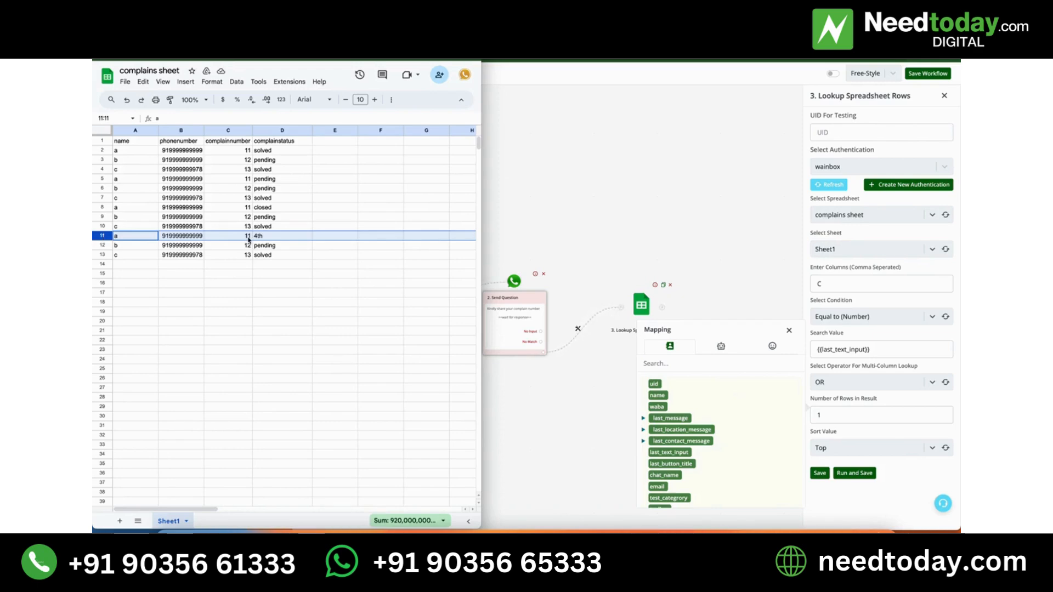
{"action": "double_click", "coordinate": [836, 412]}
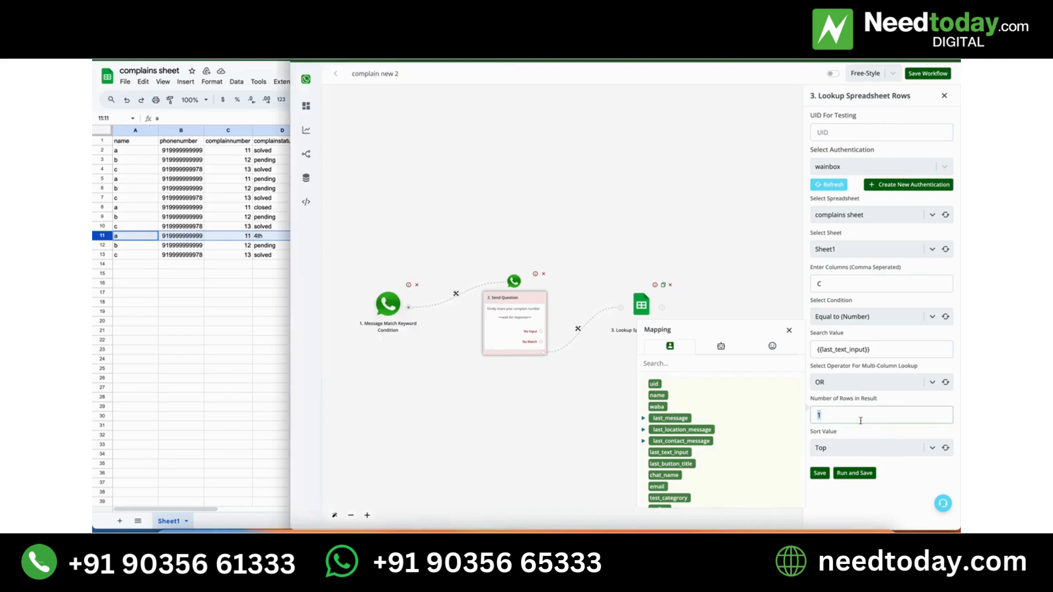
{"action": "left_click", "coordinate": [855, 448]}
{"action": "left_click", "coordinate": [854, 448]}
{"action": "left_click", "coordinate": [223, 185]}
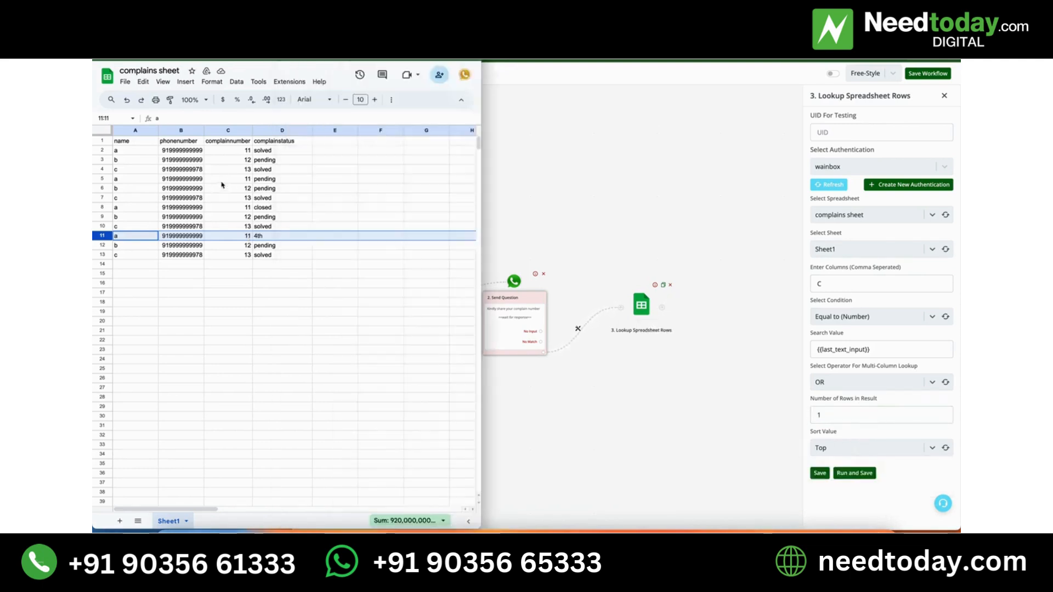
{"action": "left_click_drag", "start_coordinate": [234, 151], "coordinate": [252, 258]}
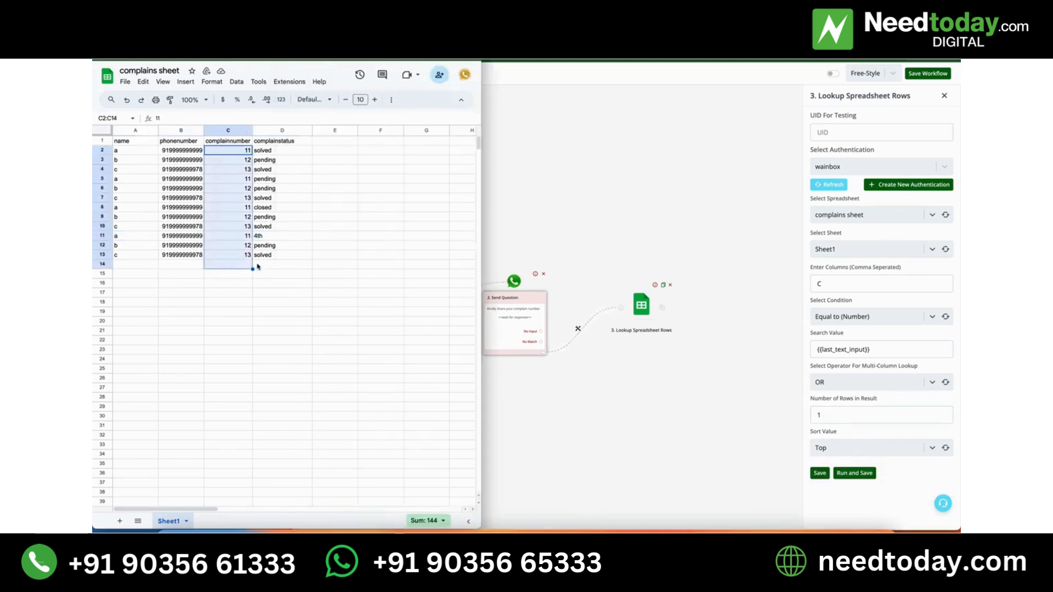
{"action": "left_click", "coordinate": [335, 283]}
{"action": "left_click", "coordinate": [904, 467]}
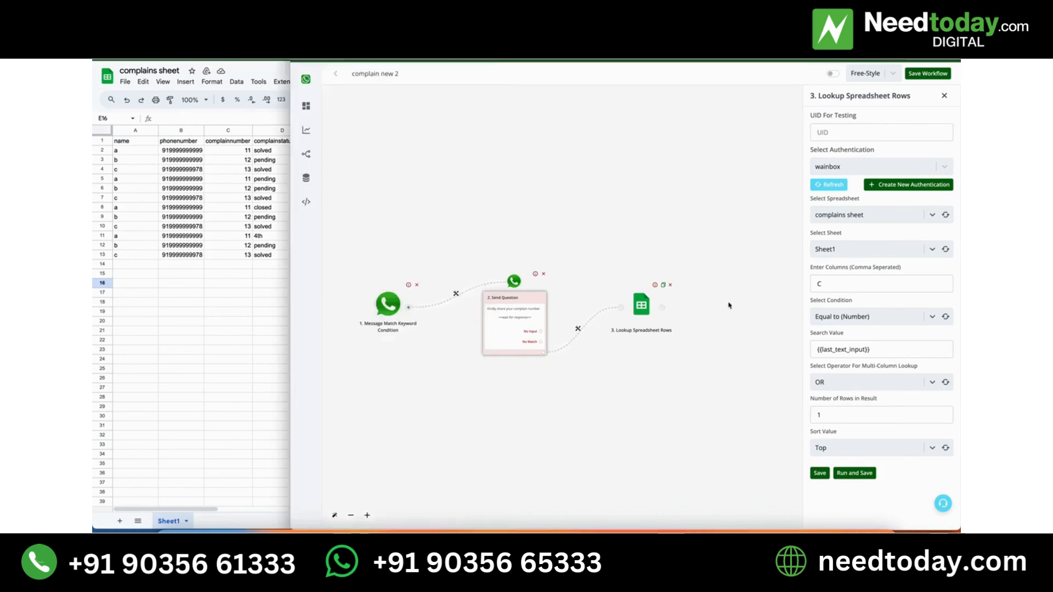
Replace the lookup's search value with the test value 11, and run and save the module.
{"action": "left_click", "coordinate": [892, 348]}
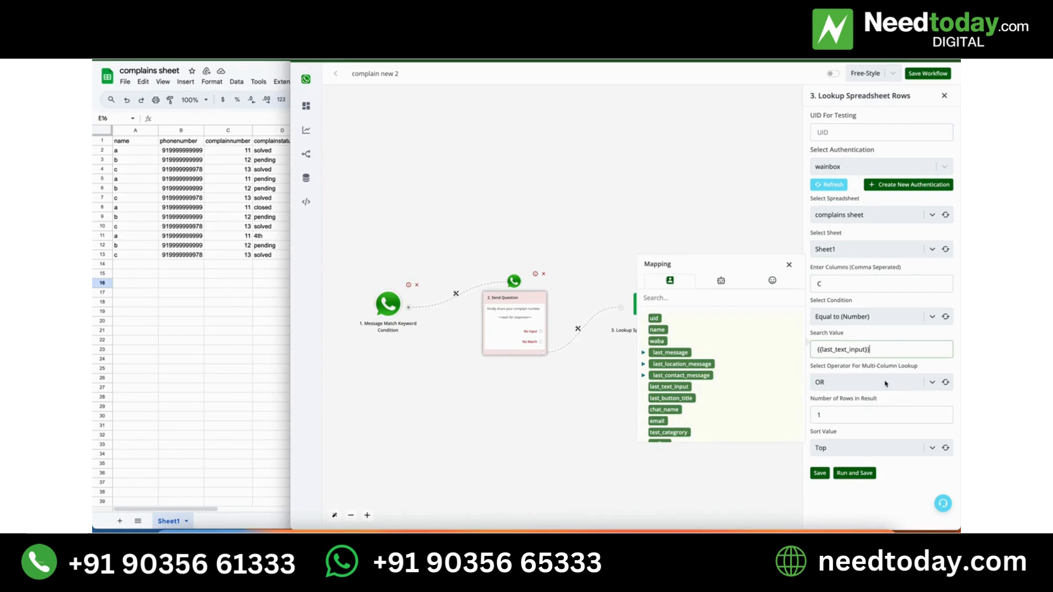
{"action": "triple_click", "coordinate": [891, 353]}
{"action": "key", "text": "BackSpace"}
{"action": "type", "text": "11"}
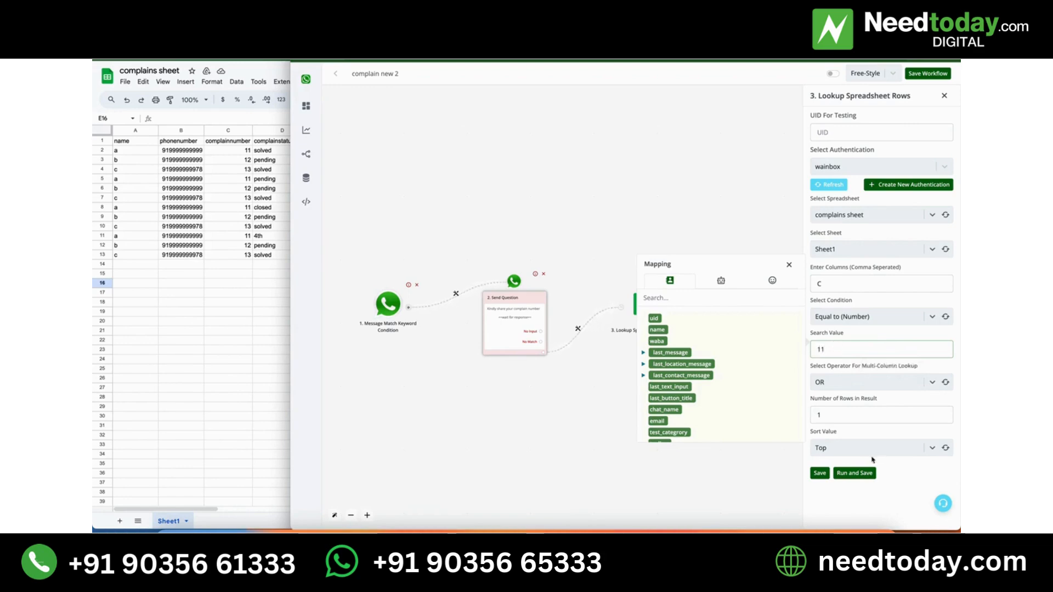
{"action": "left_click", "coordinate": [857, 474]}
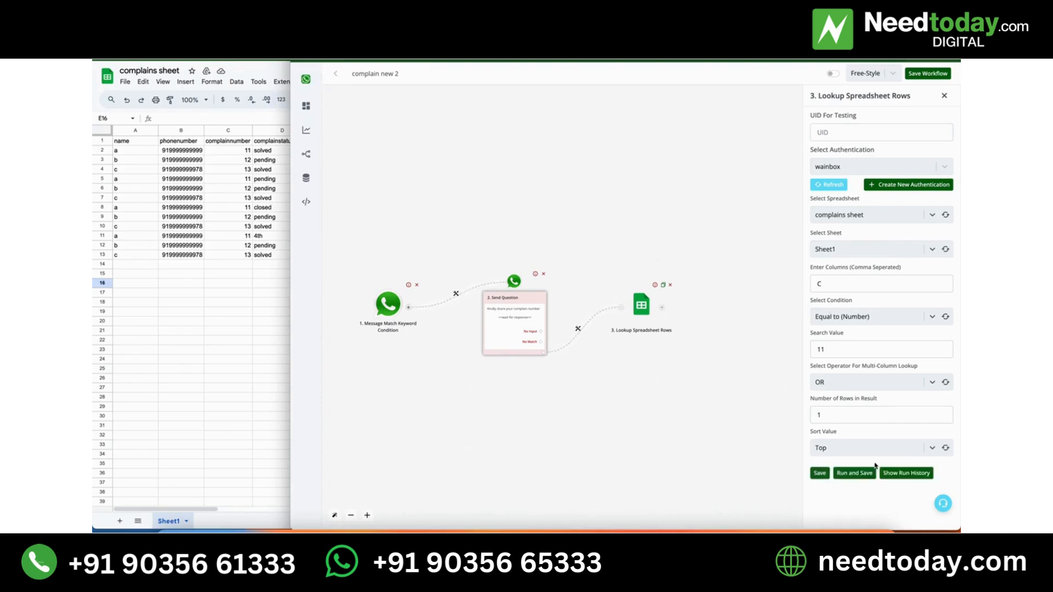
Examine the returned row data in the output response of the lookup's run history, and close the captured result.
{"action": "left_click", "coordinate": [906, 473]}
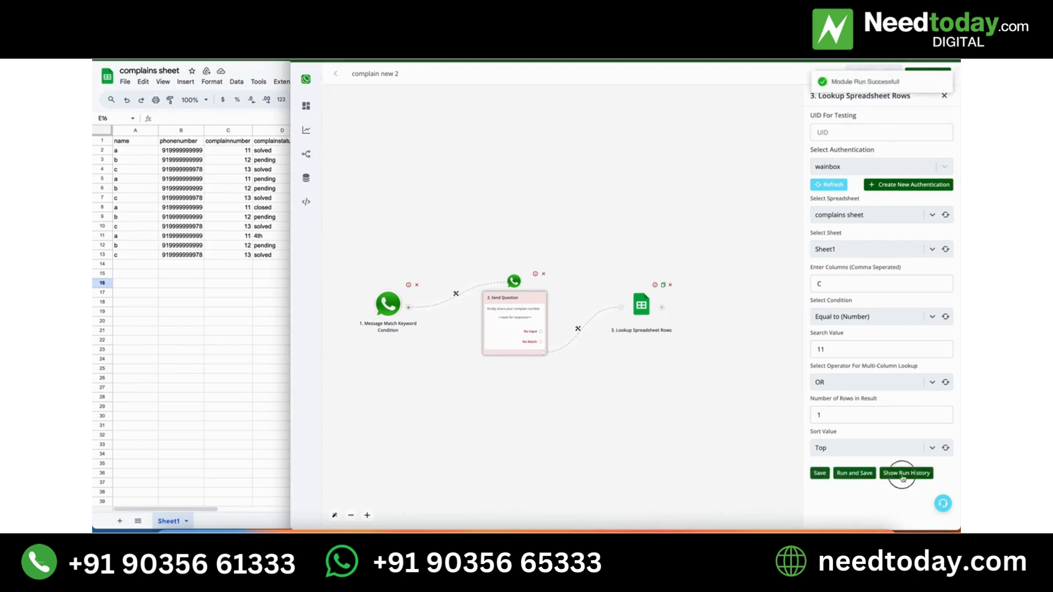
{"action": "left_click", "coordinate": [640, 432]}
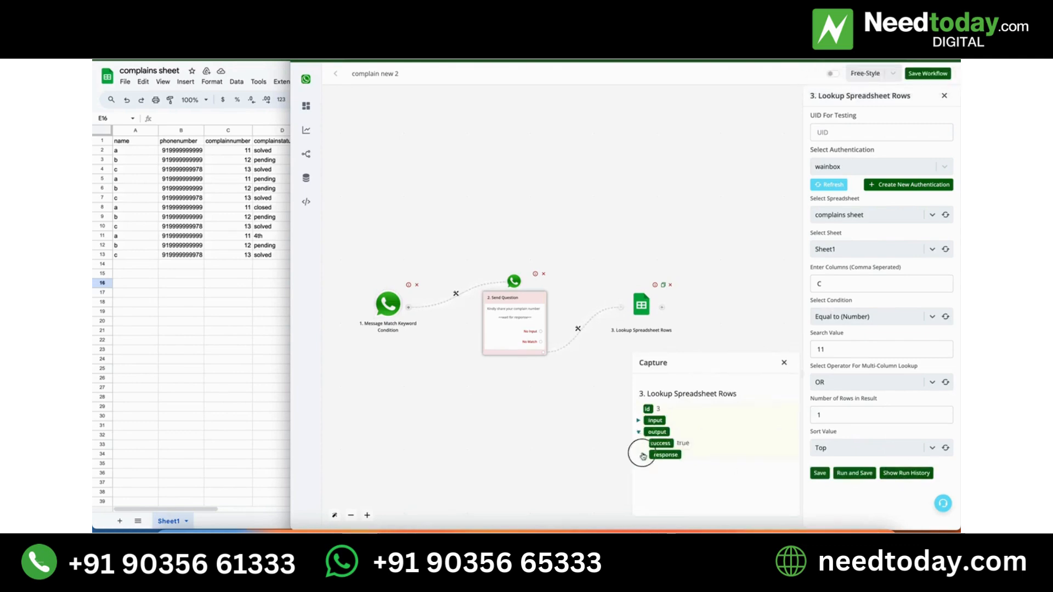
{"action": "left_click", "coordinate": [643, 455]}
{"action": "scroll", "coordinate": [667, 491], "scroll_direction": "down", "scroll_amount": 1}
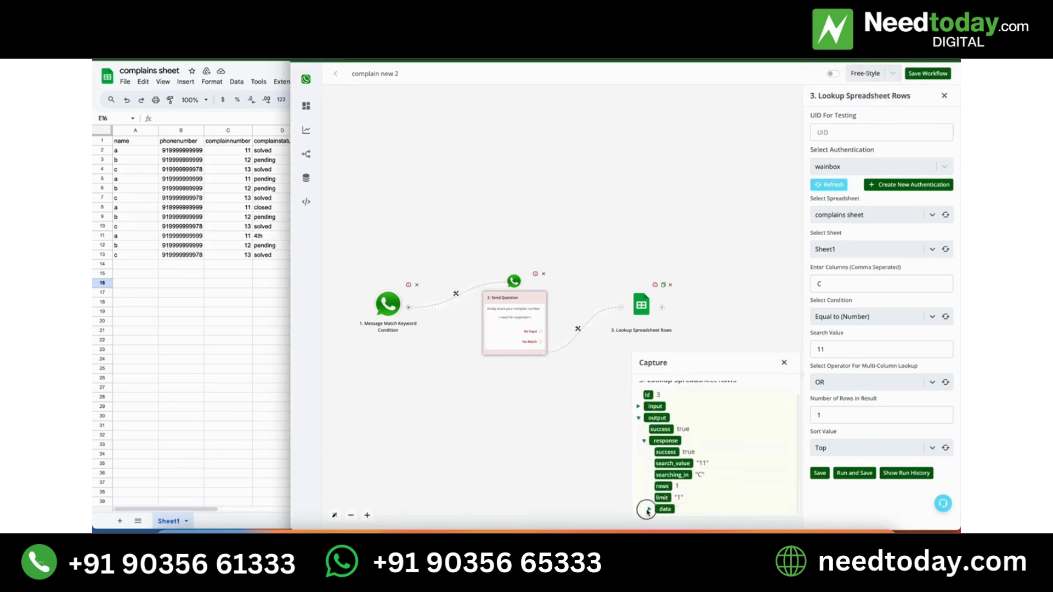
{"action": "left_click", "coordinate": [650, 509]}
{"action": "scroll", "coordinate": [648, 510], "scroll_direction": "down", "scroll_amount": 1}
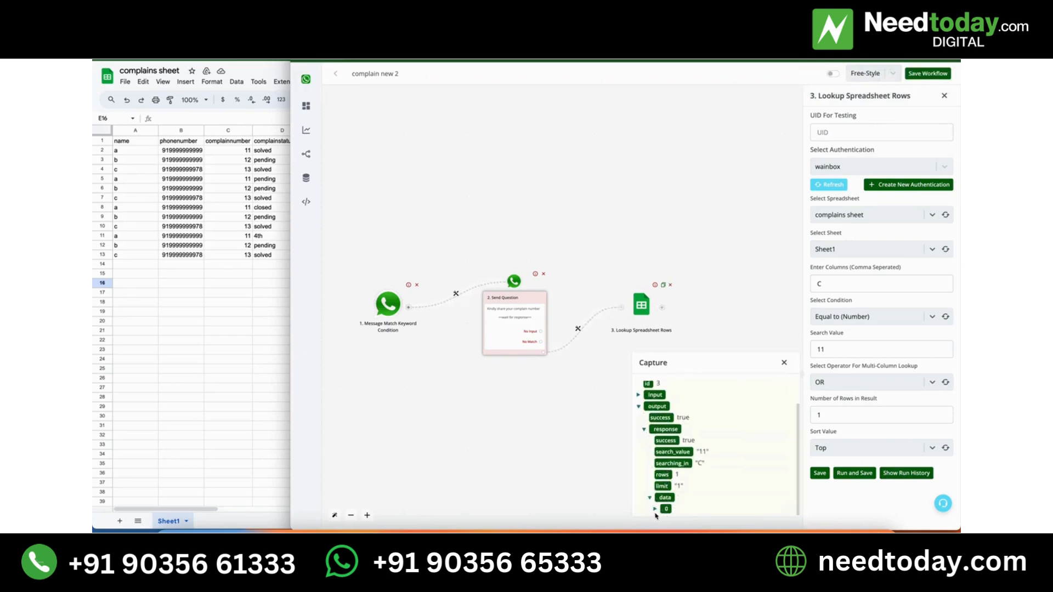
{"action": "left_click", "coordinate": [654, 509]}
{"action": "scroll", "coordinate": [659, 510], "scroll_direction": "down", "scroll_amount": 2}
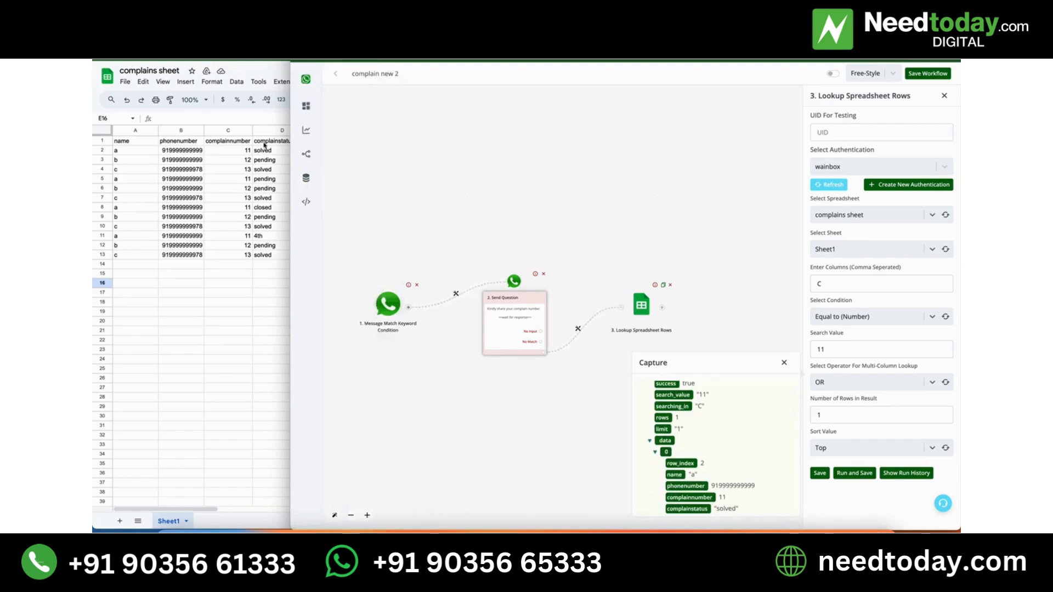
{"action": "left_click", "coordinate": [784, 363]}
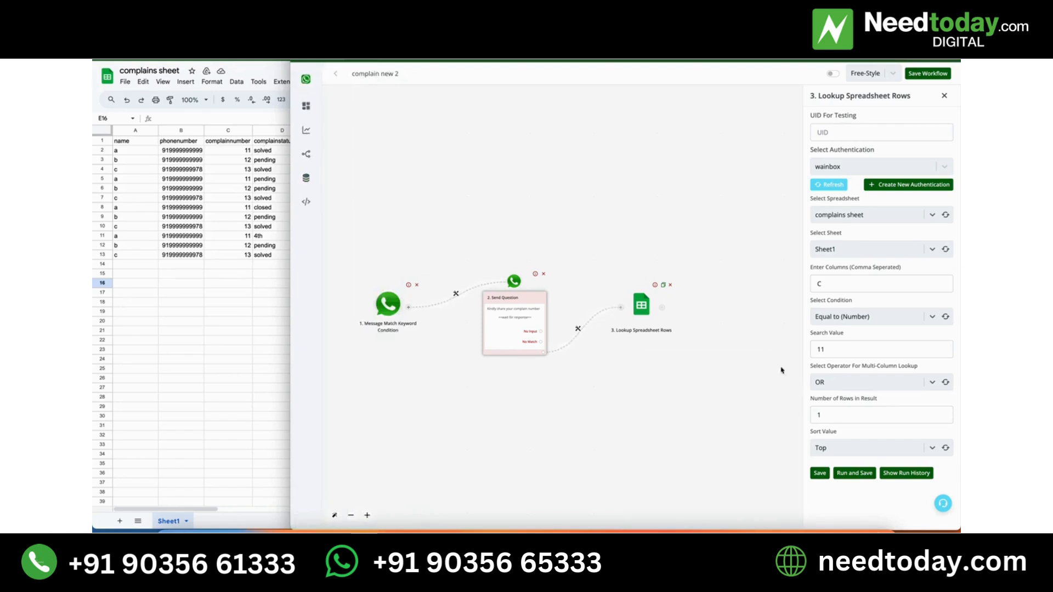
Map the lookup's search value back to {{last_text_input}} and save the module.
{"action": "left_click", "coordinate": [874, 349]}
{"action": "key", "text": "BackSpace"}
{"action": "key", "text": "BackSpace"}
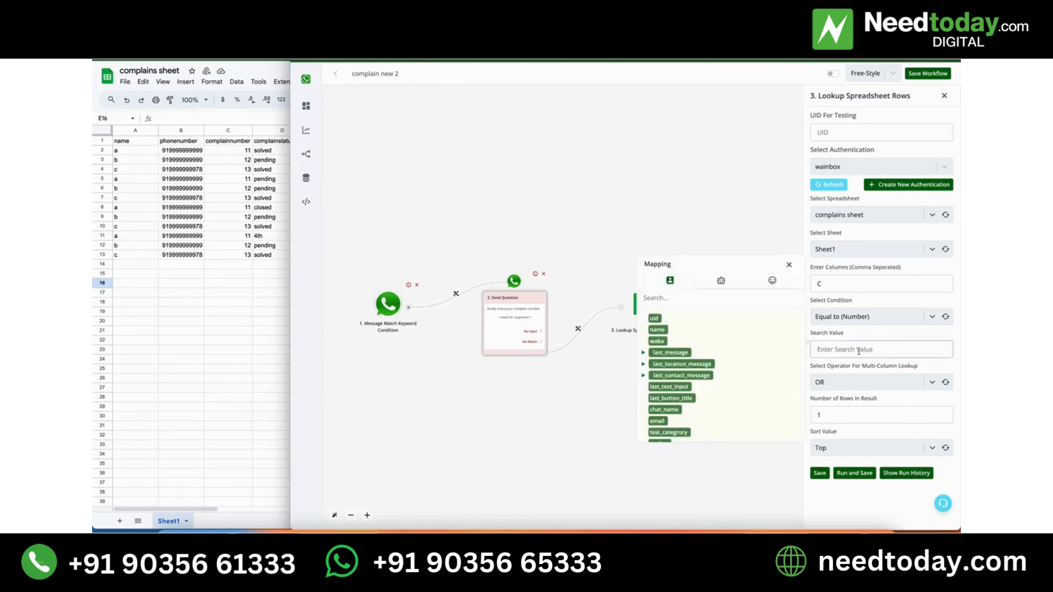
{"action": "left_click", "coordinate": [670, 386]}
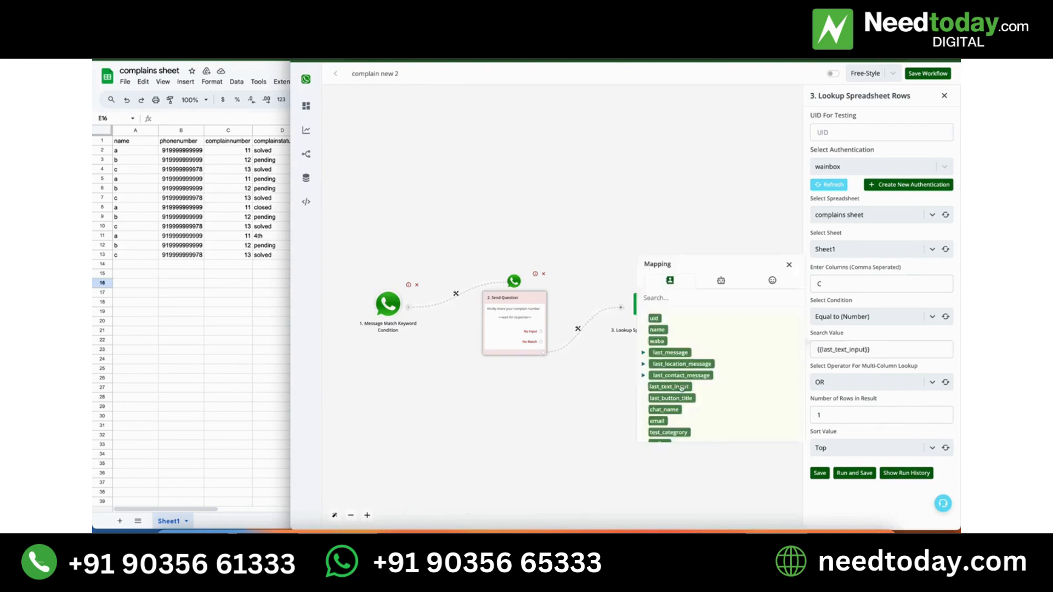
{"action": "left_click", "coordinate": [904, 346]}
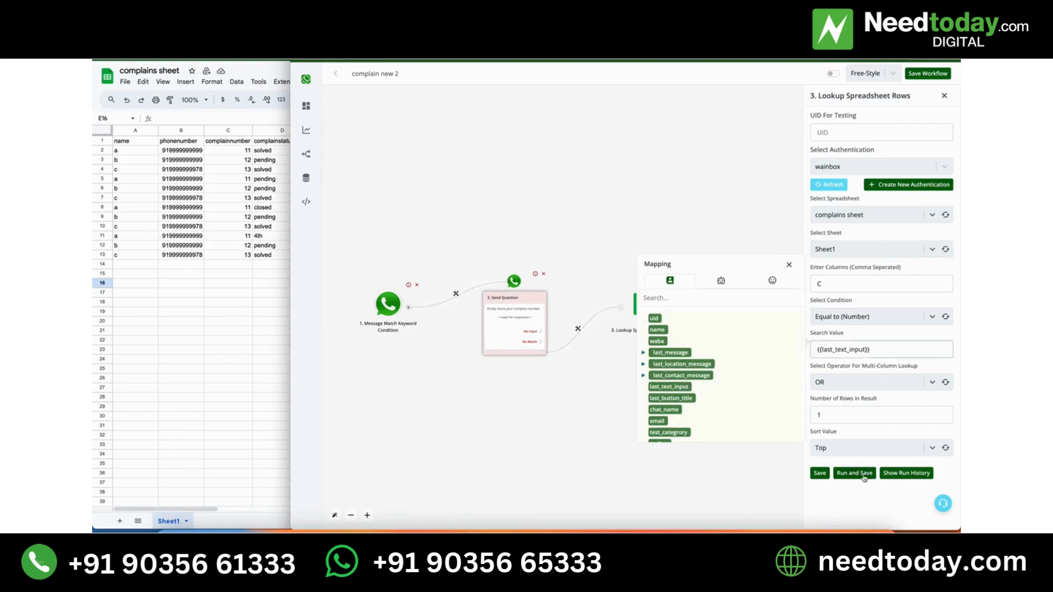
{"action": "left_click", "coordinate": [821, 474]}
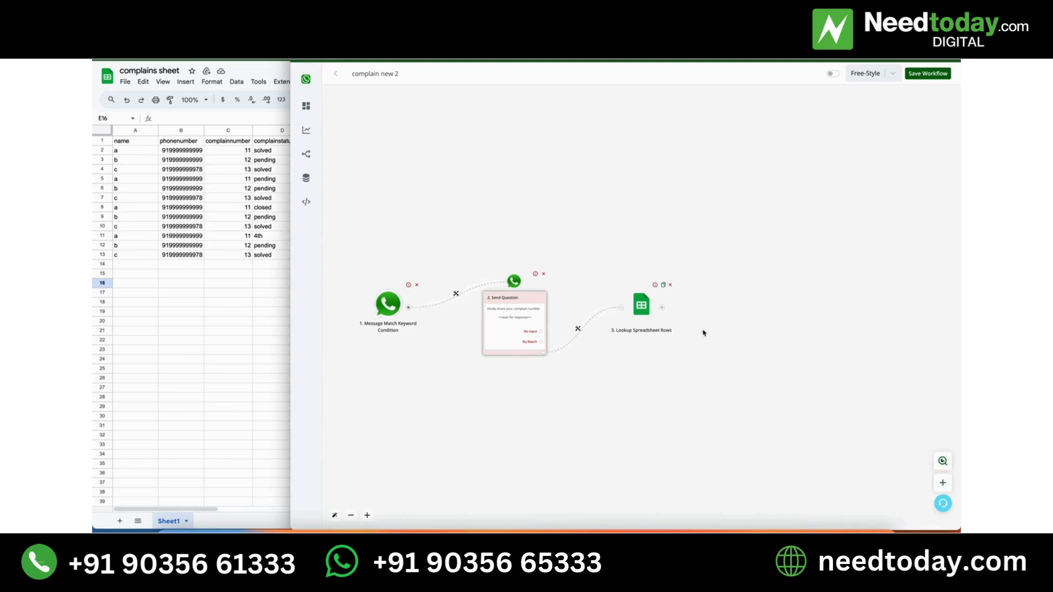
Add a Save Variable Value action after the Lookup Spreadsheet Rows module.
{"action": "left_click", "coordinate": [662, 307]}
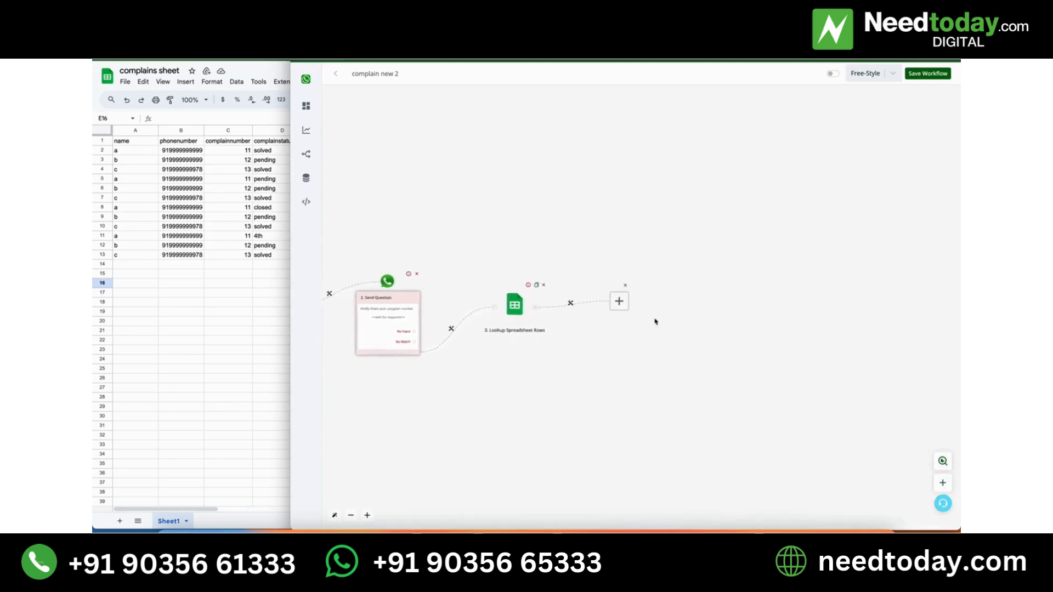
{"action": "left_click", "coordinate": [622, 302]}
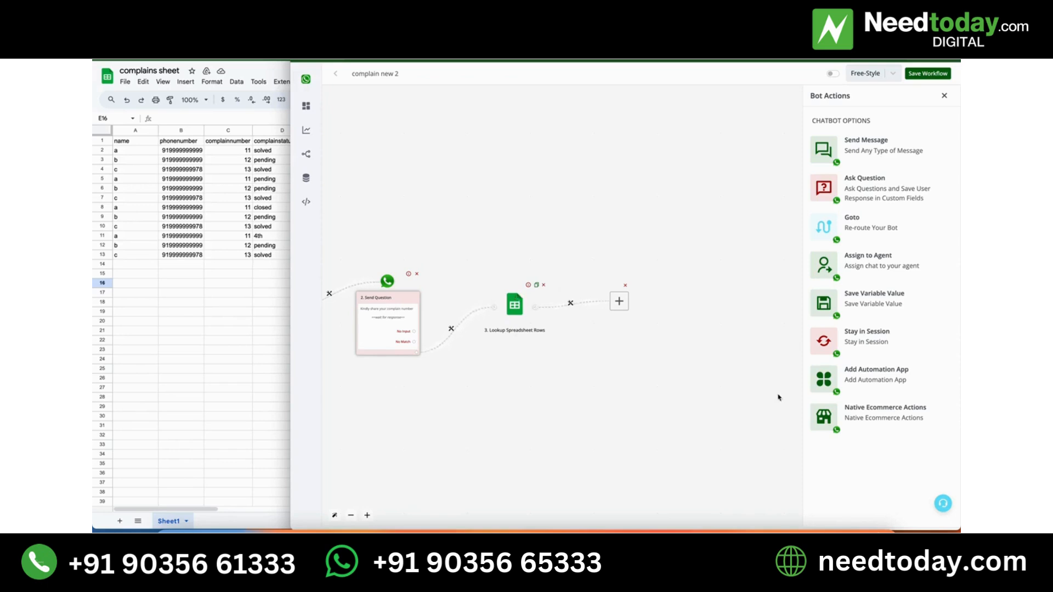
{"action": "left_click", "coordinate": [861, 301]}
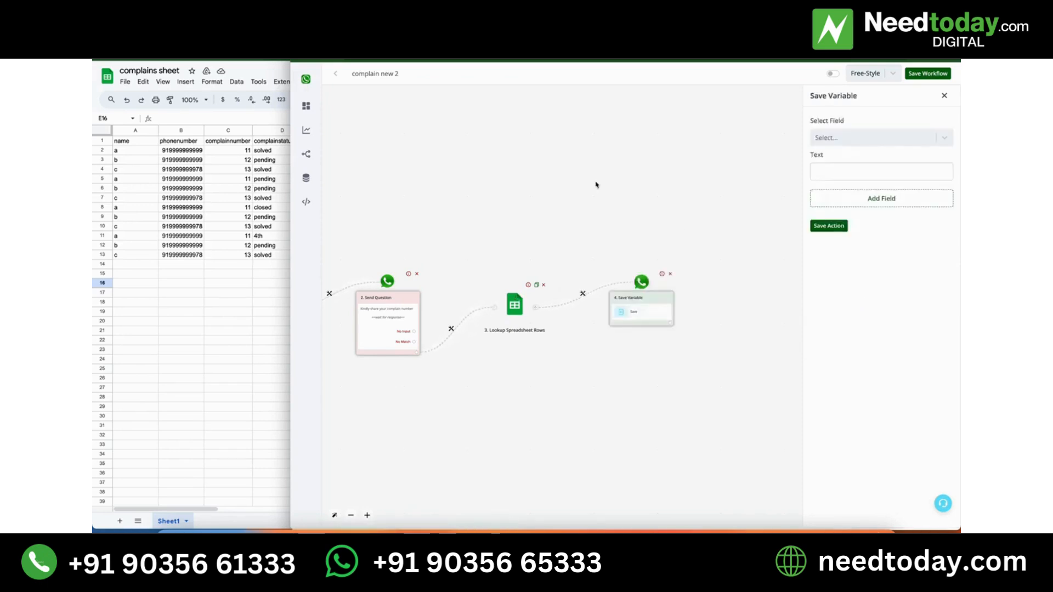
Set the action to save the lookup's complaint status {{3.data[0].complainstatus}} in the bot field search1.
{"action": "mouse_move", "coordinate": [306, 154]}
{"action": "left_click", "coordinate": [917, 140]}
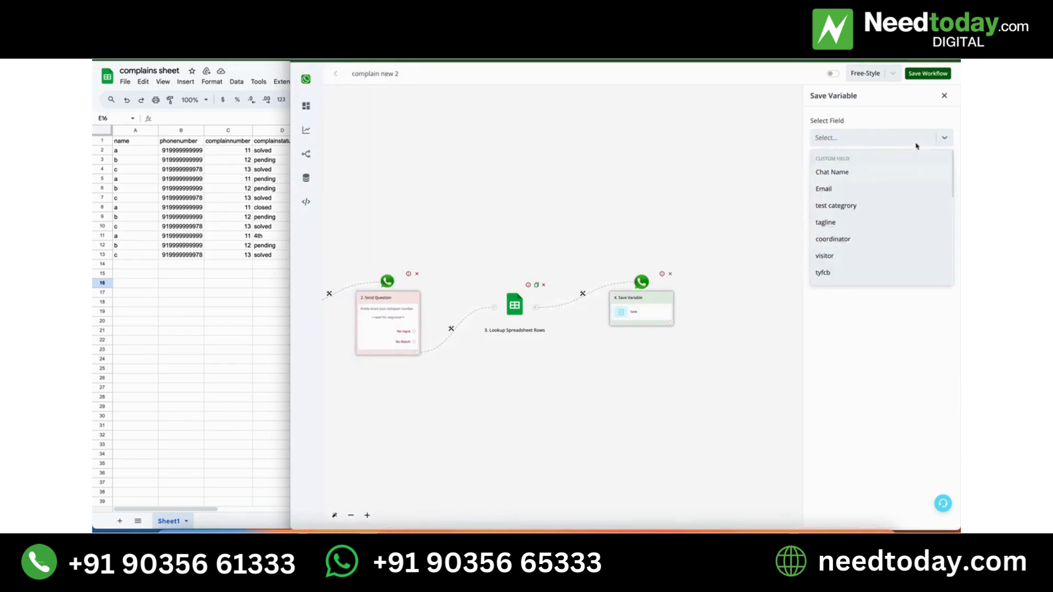
{"action": "scroll", "coordinate": [891, 217], "scroll_direction": "down", "scroll_amount": 5}
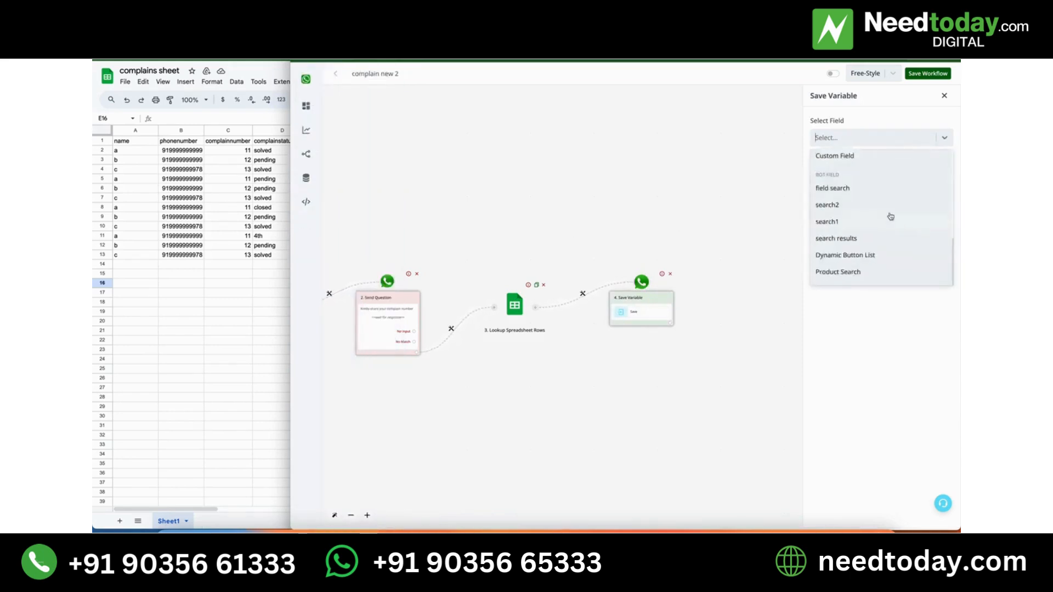
{"action": "left_click", "coordinate": [832, 222]}
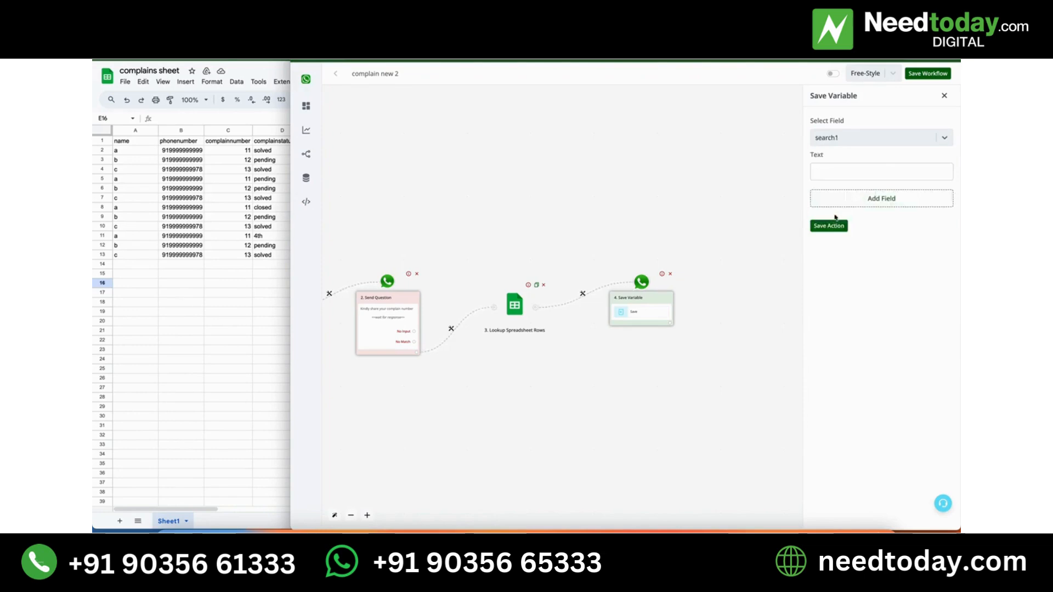
{"action": "left_click", "coordinate": [866, 167]}
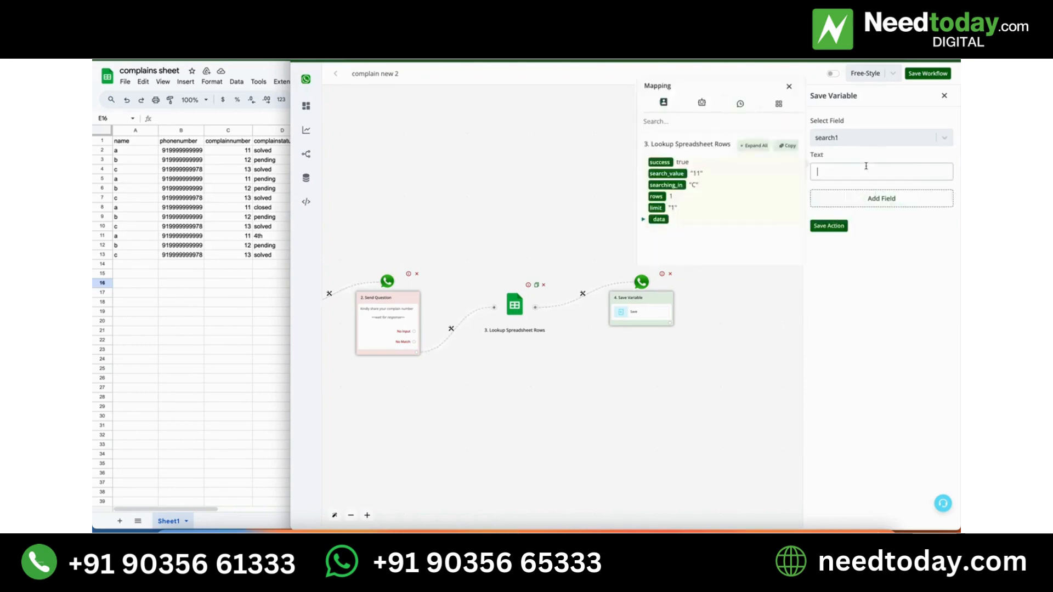
{"action": "left_click", "coordinate": [754, 146]}
{"action": "scroll", "coordinate": [715, 214], "scroll_direction": "down", "scroll_amount": 1}
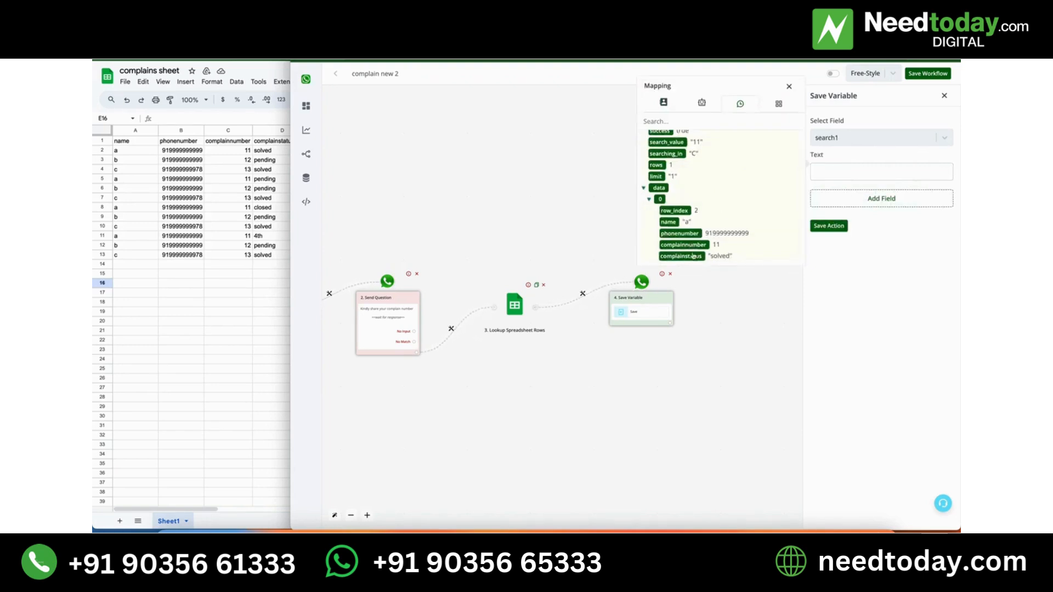
{"action": "left_click", "coordinate": [685, 260]}
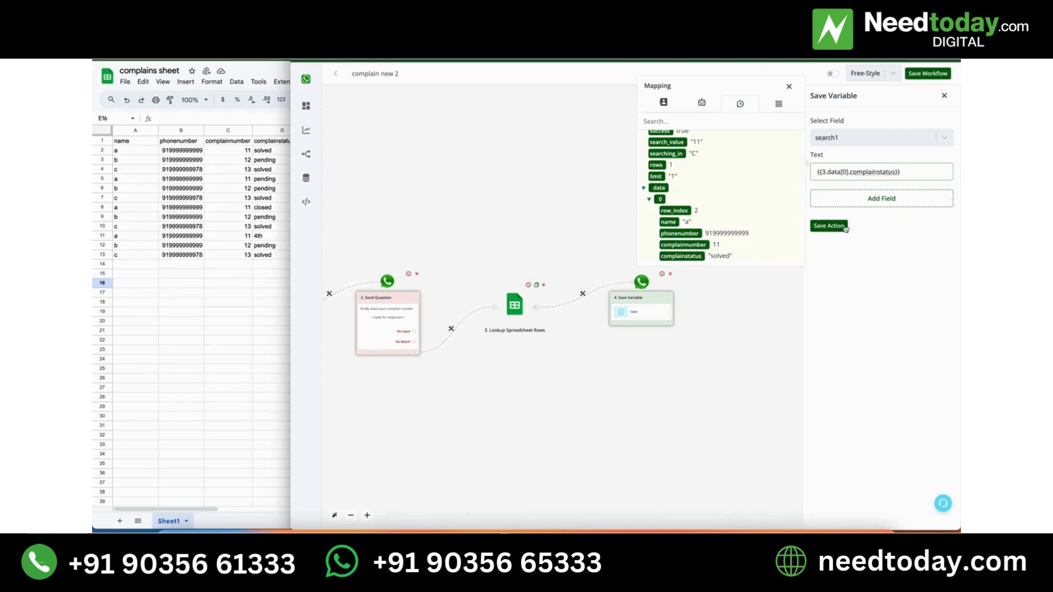
Add a second field to the Save Variable action, storing the lookup's row count {{3.rows}} in the bot field search2.
{"action": "left_click", "coordinate": [908, 202]}
{"action": "left_click", "coordinate": [892, 218]}
{"action": "scroll", "coordinate": [860, 304], "scroll_direction": "down", "scroll_amount": 5}
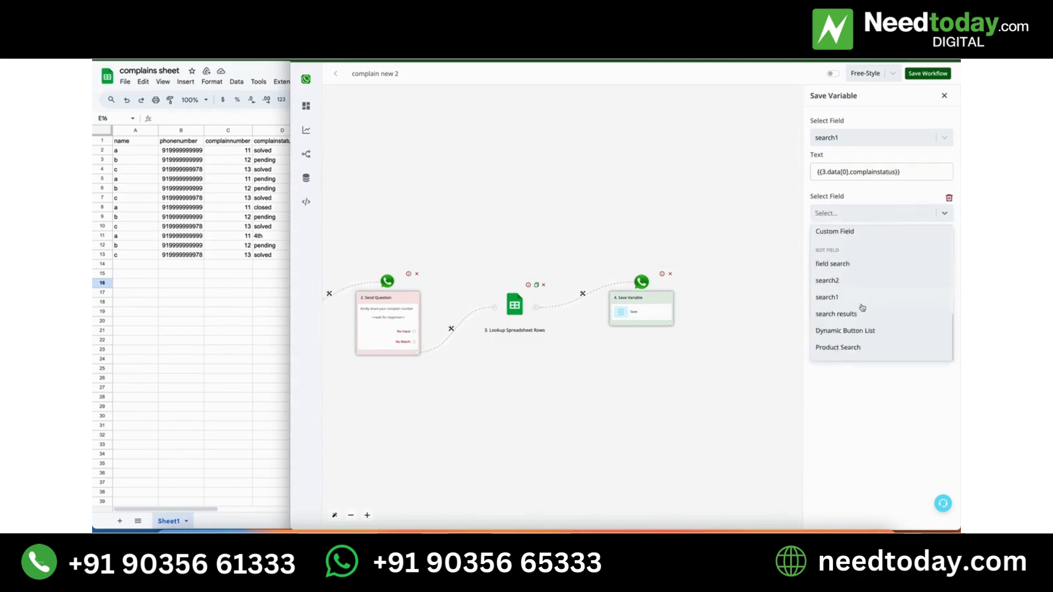
{"action": "left_click", "coordinate": [844, 281]}
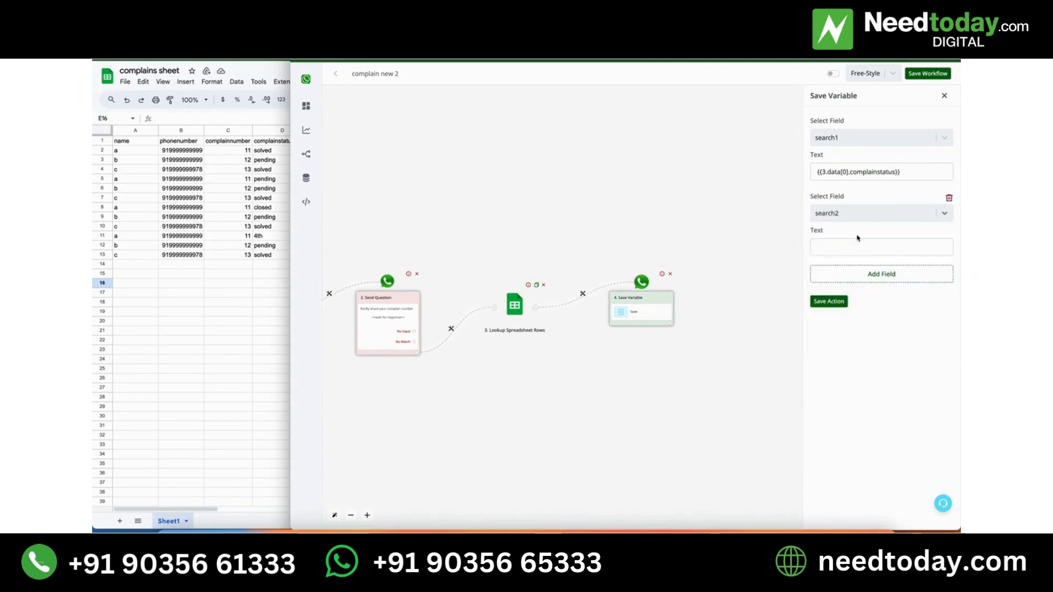
{"action": "left_click", "coordinate": [858, 245]}
{"action": "left_click", "coordinate": [759, 222]}
{"action": "scroll", "coordinate": [718, 281], "scroll_direction": "down", "scroll_amount": 1}
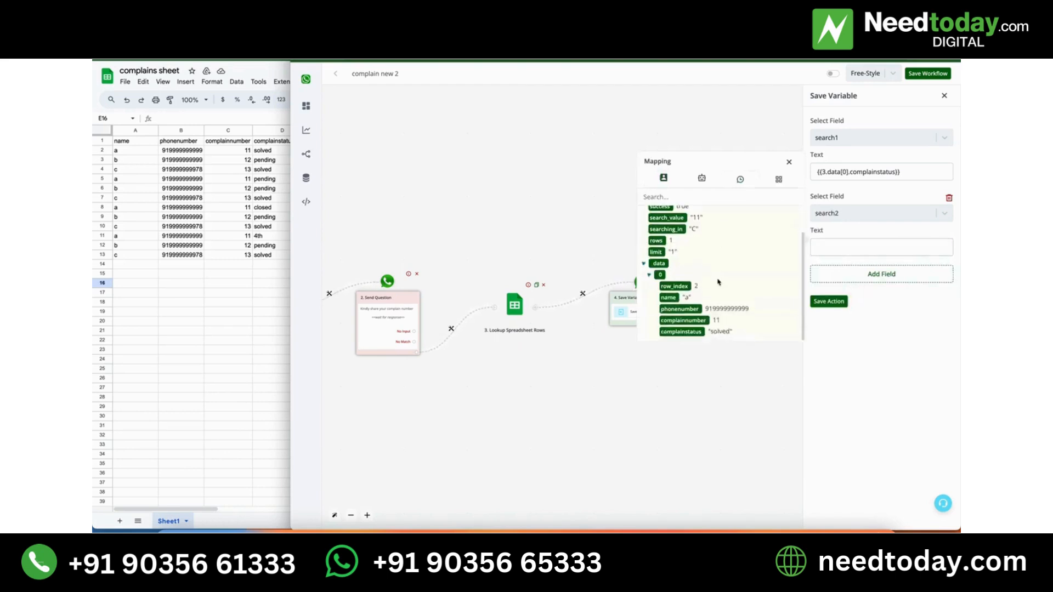
{"action": "scroll", "coordinate": [718, 281], "scroll_direction": "up", "scroll_amount": 1}
{"action": "scroll", "coordinate": [700, 295], "scroll_direction": "down", "scroll_amount": 1}
{"action": "left_click", "coordinate": [656, 241]}
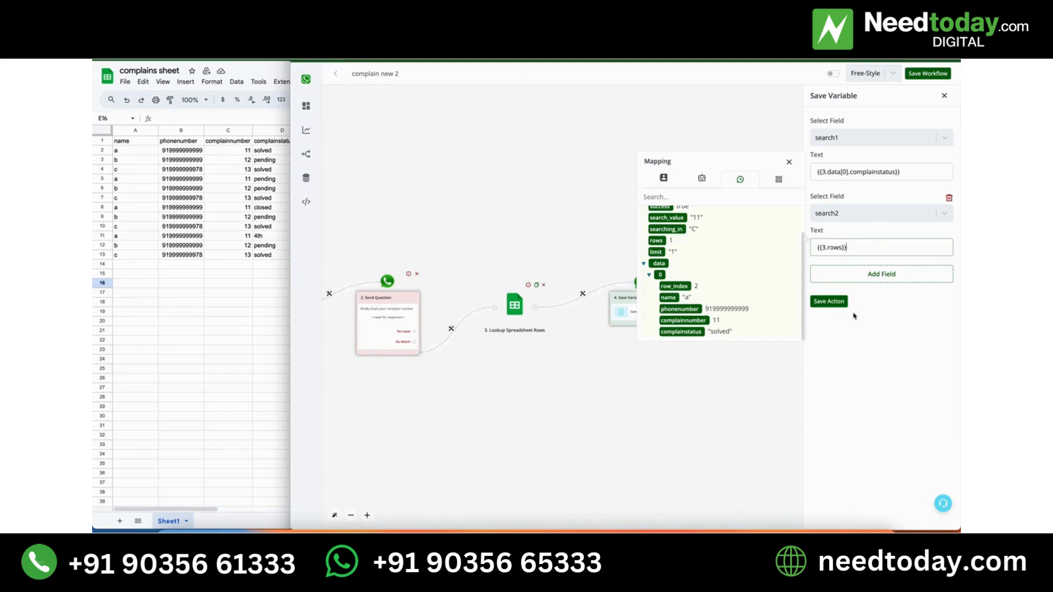
Check the mapped rows and complainstatus entries against the lookup's returned data, and save the Save Variable action.
{"action": "left_click", "coordinate": [868, 305]}
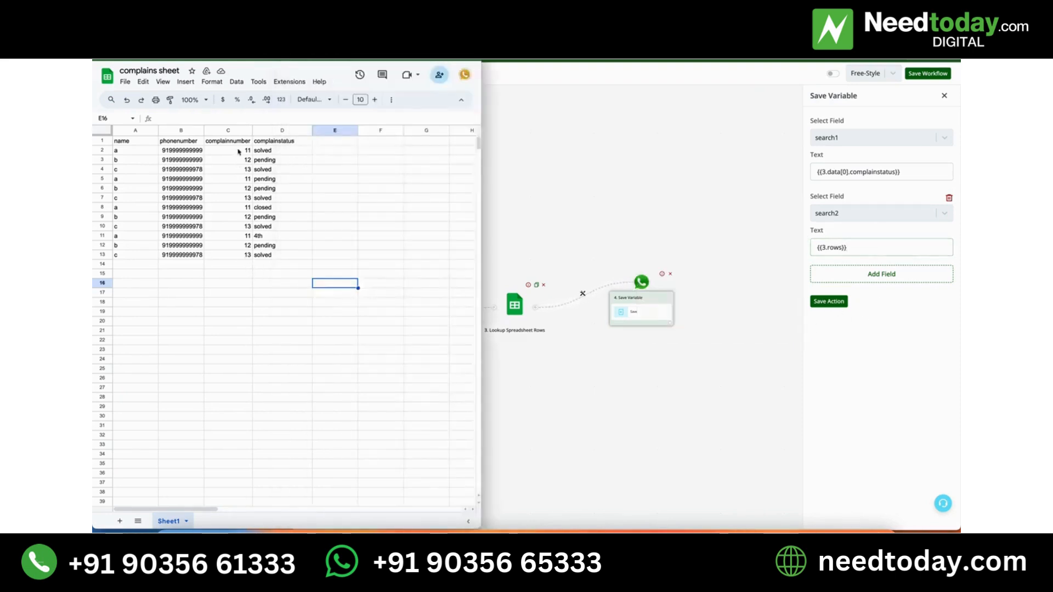
{"action": "left_click", "coordinate": [858, 247]}
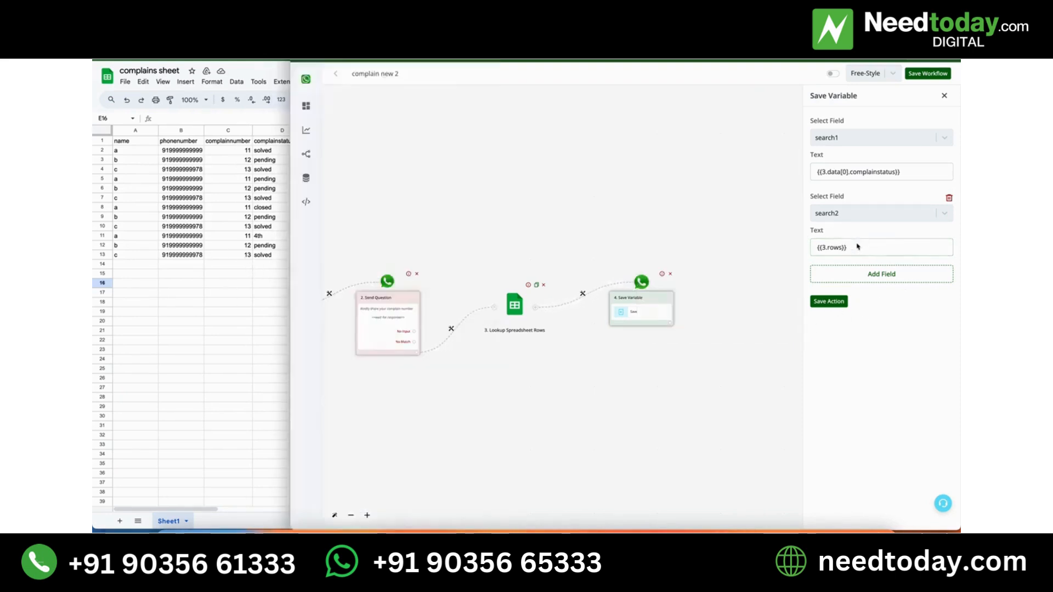
{"action": "left_click", "coordinate": [762, 224]}
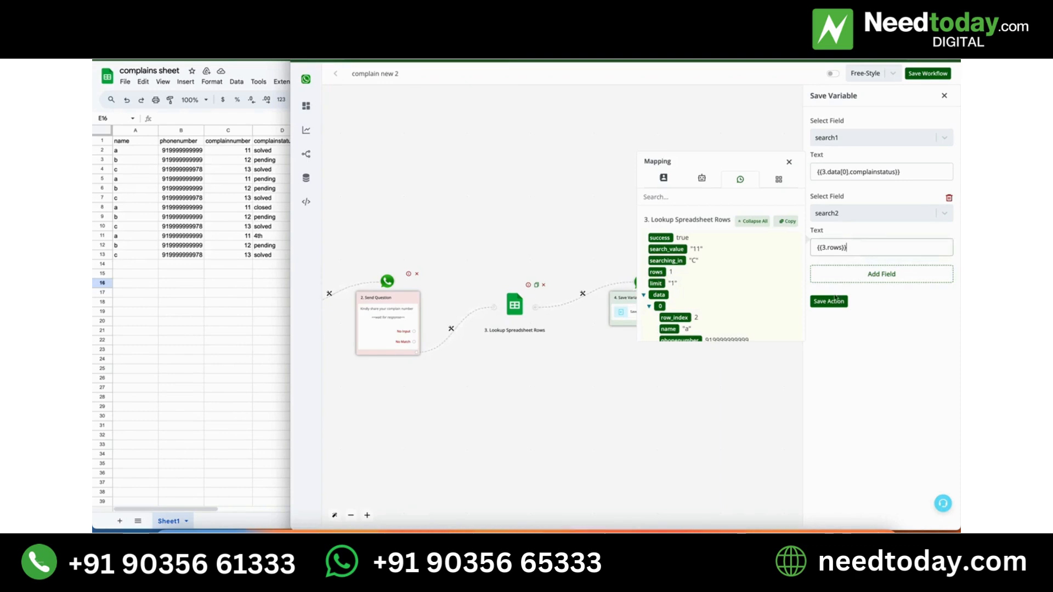
{"action": "left_click", "coordinate": [831, 301]}
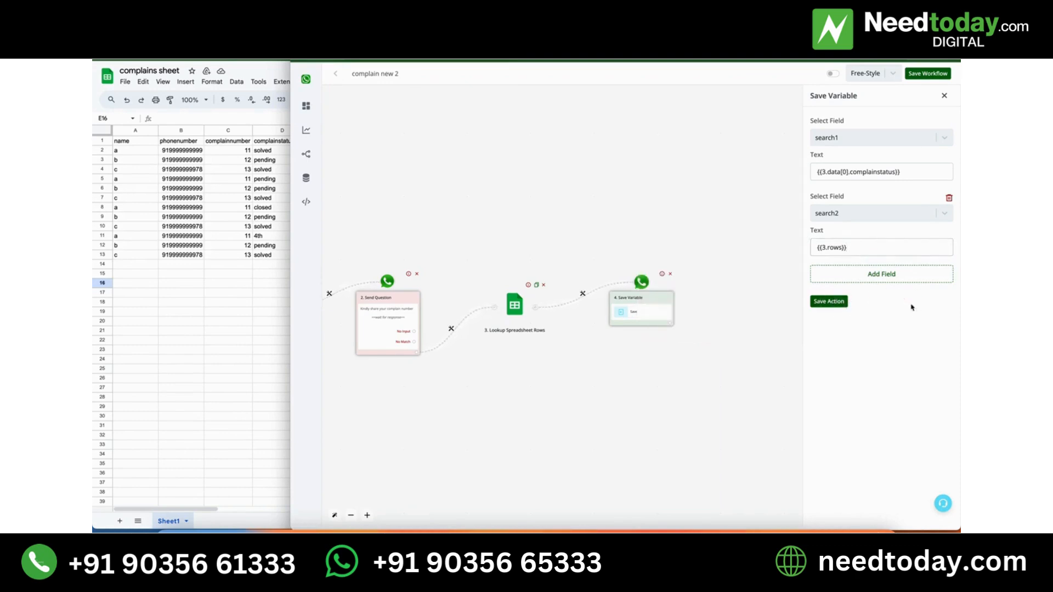
{"action": "left_click", "coordinate": [880, 252]}
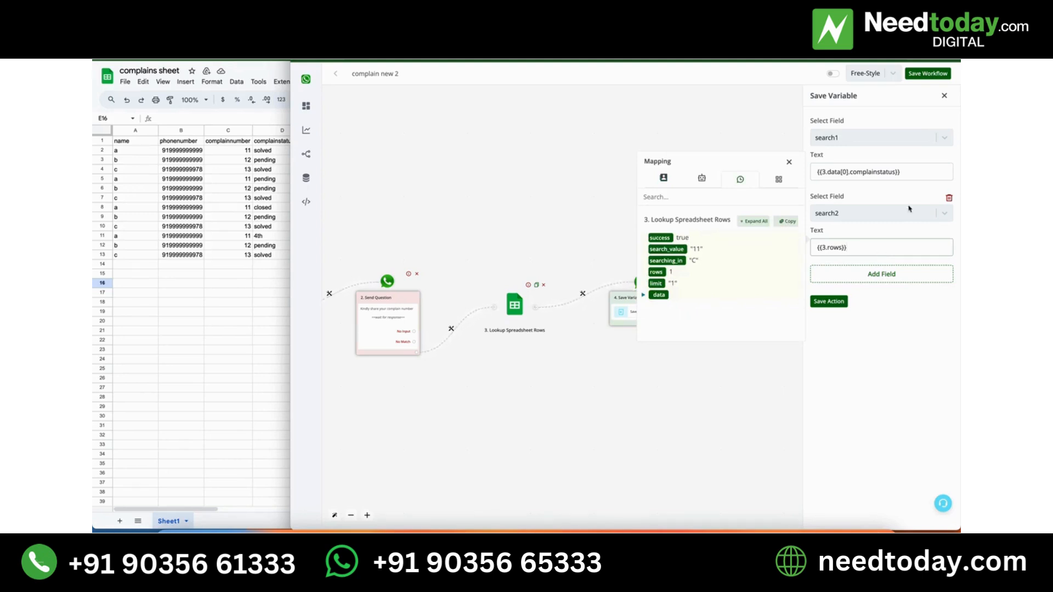
{"action": "left_click", "coordinate": [915, 178]}
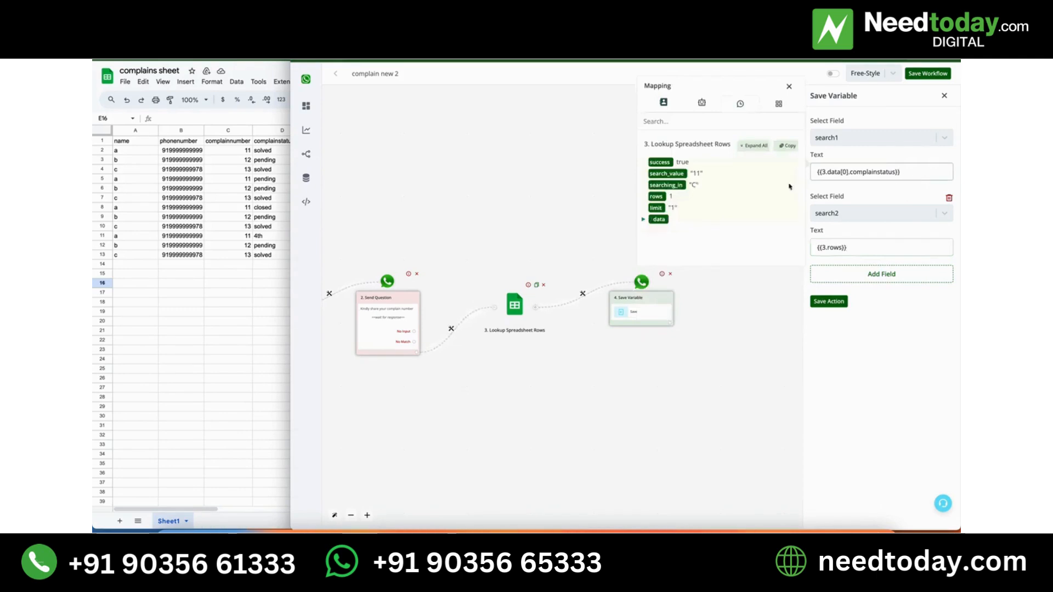
{"action": "left_click", "coordinate": [644, 221]}
{"action": "left_click", "coordinate": [649, 230]}
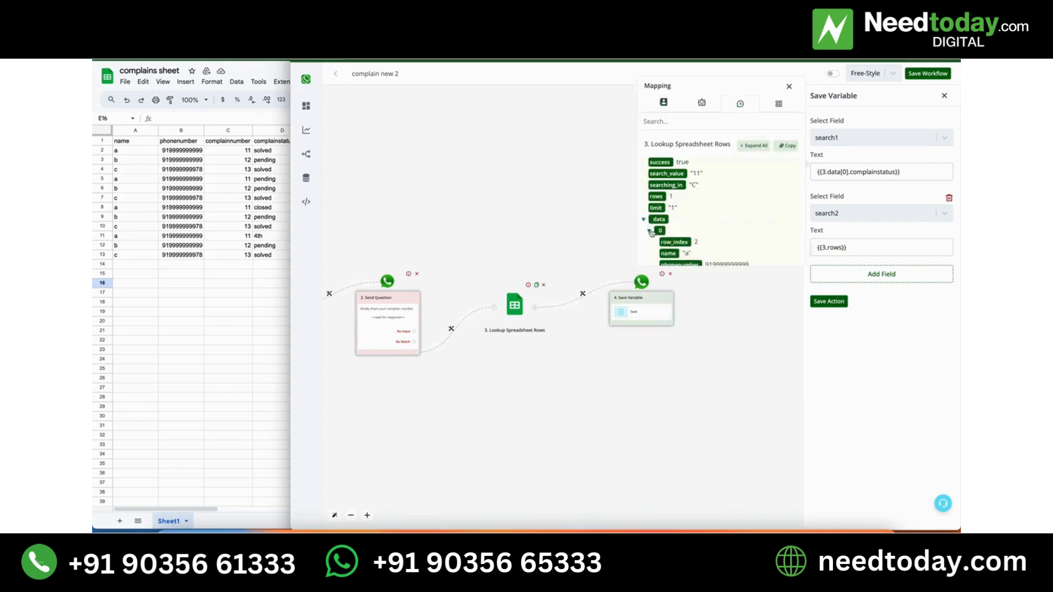
{"action": "scroll", "coordinate": [679, 244], "scroll_direction": "down", "scroll_amount": 1}
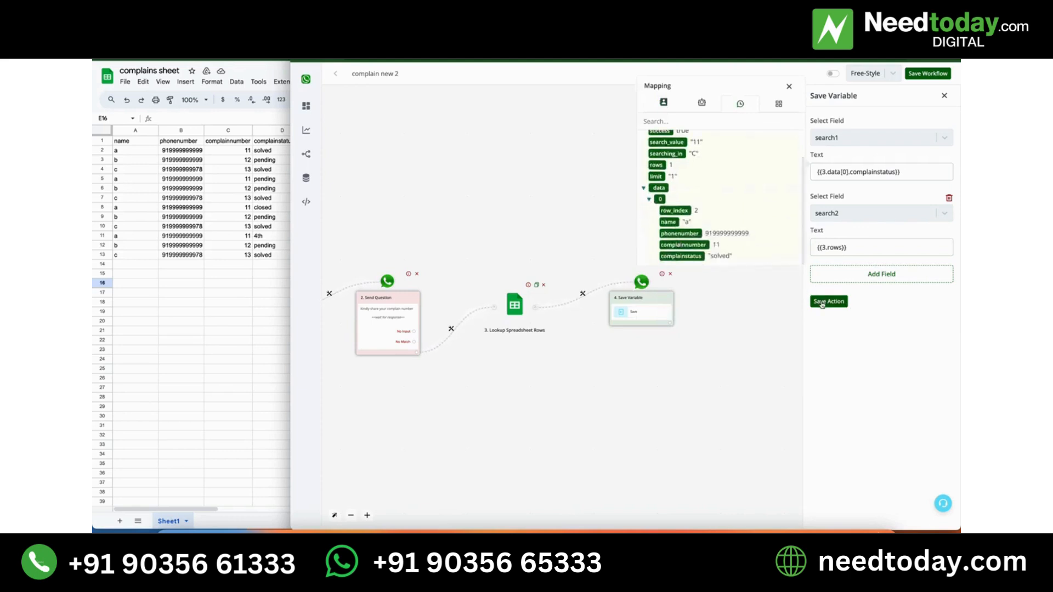
{"action": "left_click", "coordinate": [822, 303]}
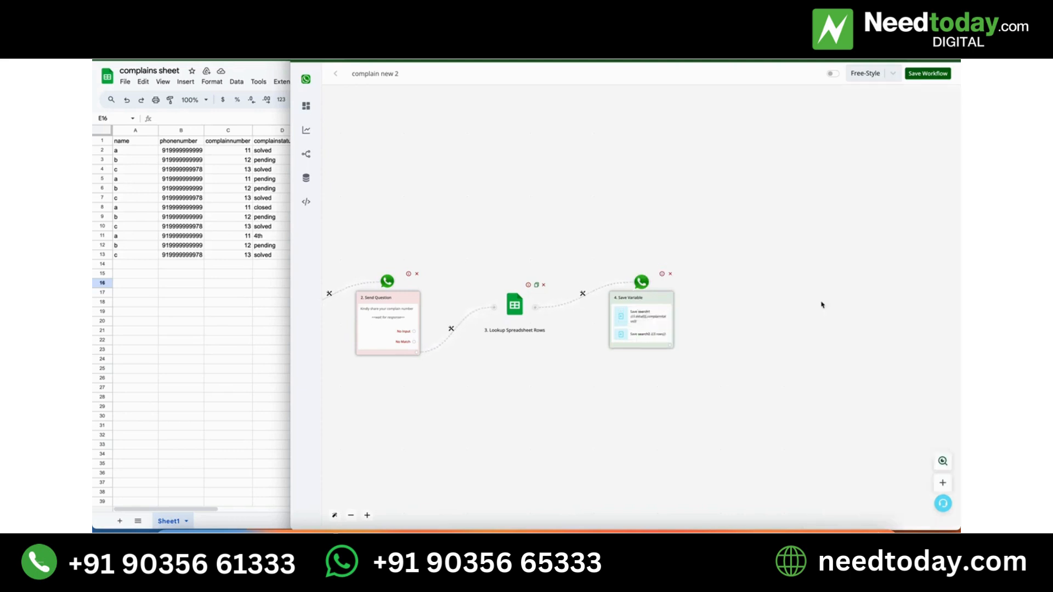
Reopen the Save Variable action, examine where complainstatus sits in the expanded lookup data, and close it by saving.
{"action": "left_click", "coordinate": [654, 318]}
{"action": "left_click", "coordinate": [910, 174]}
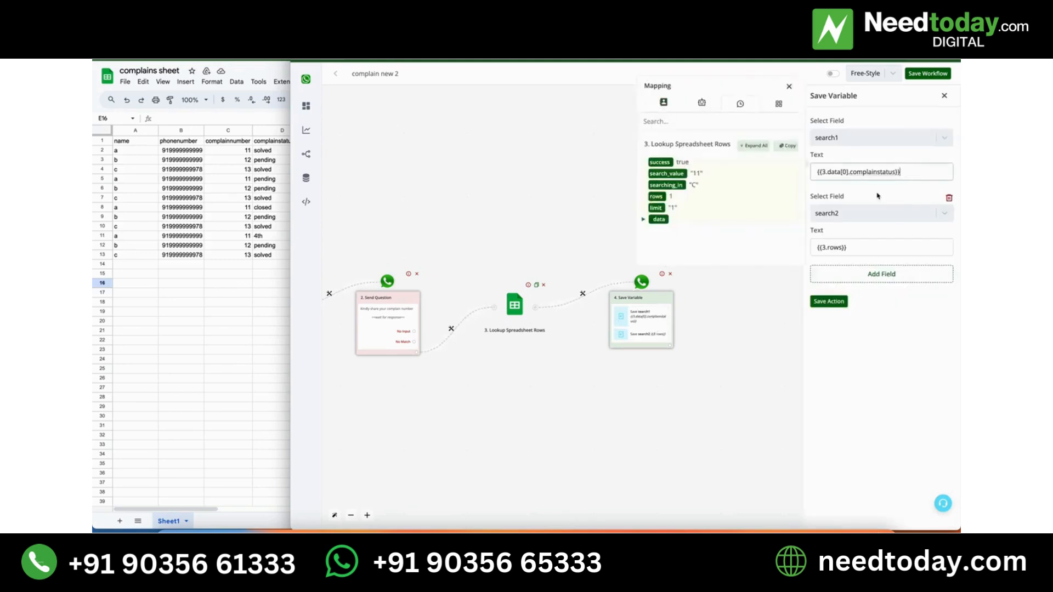
{"action": "left_click", "coordinate": [755, 145]}
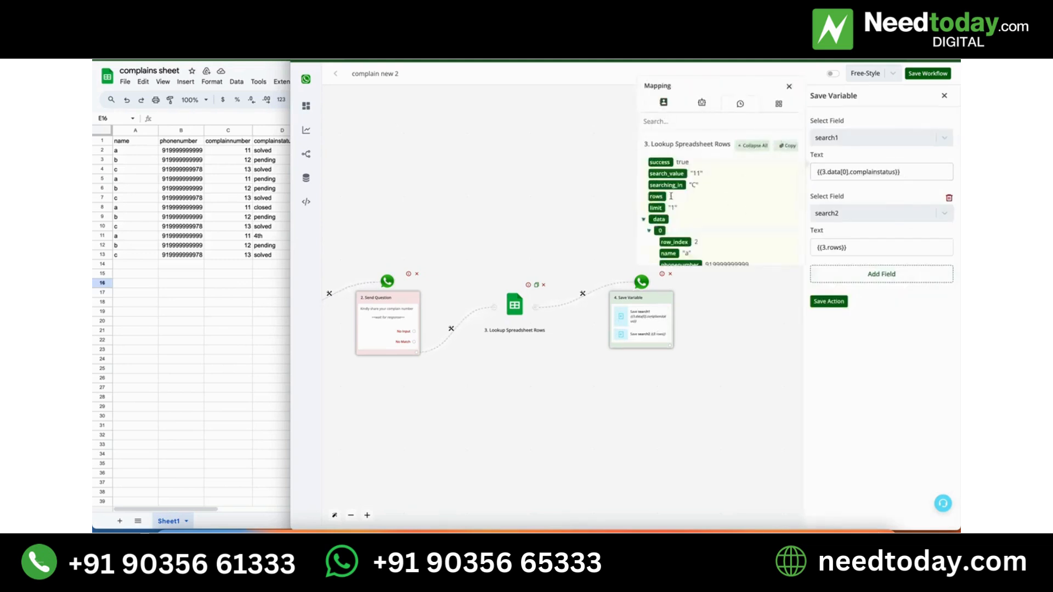
{"action": "scroll", "coordinate": [667, 200], "scroll_direction": "down", "scroll_amount": 2}
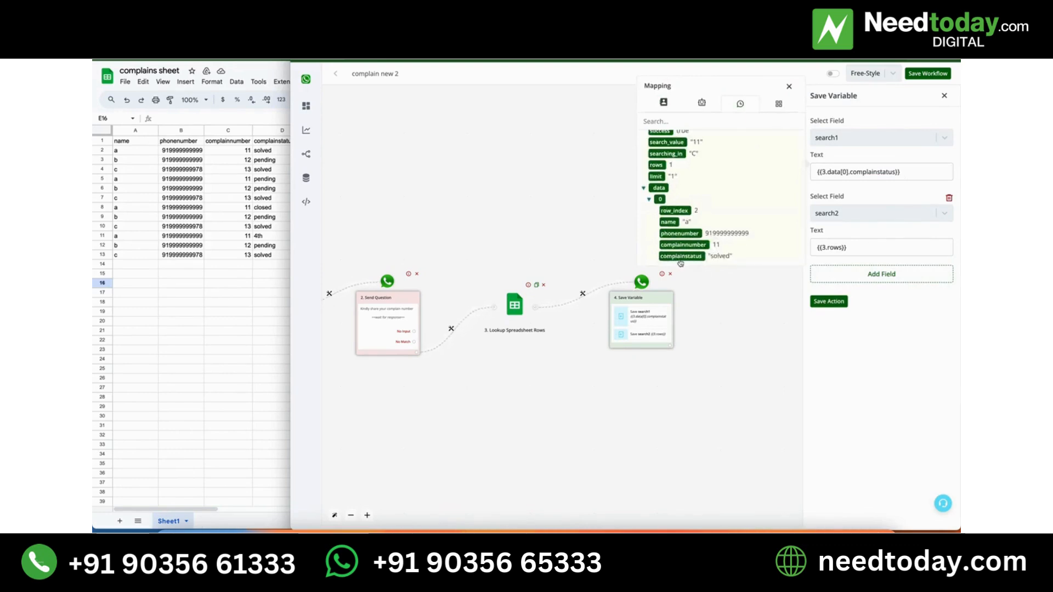
{"action": "left_click", "coordinate": [789, 86]}
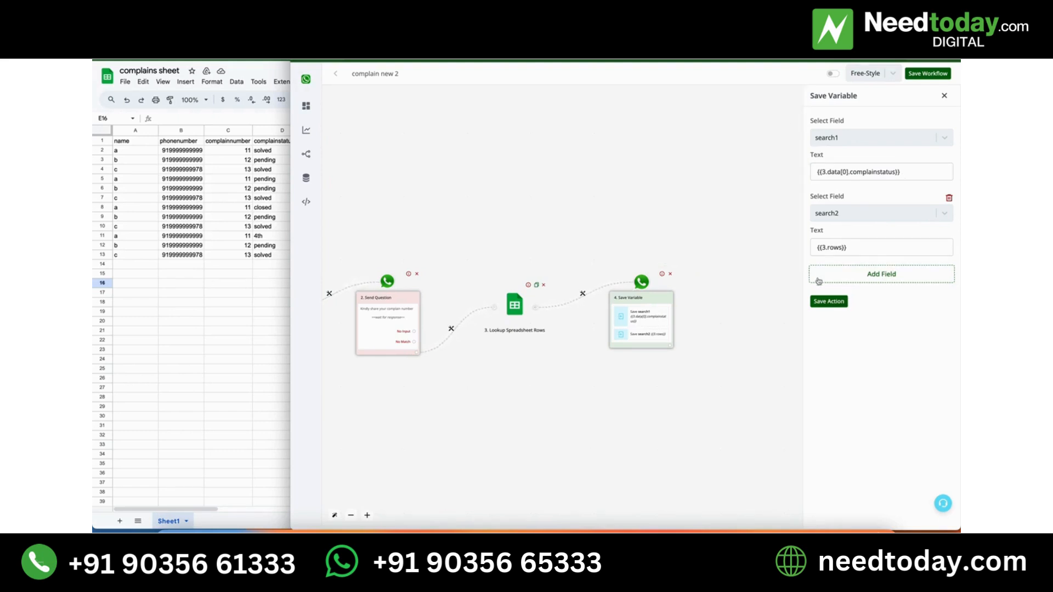
{"action": "left_click", "coordinate": [820, 302]}
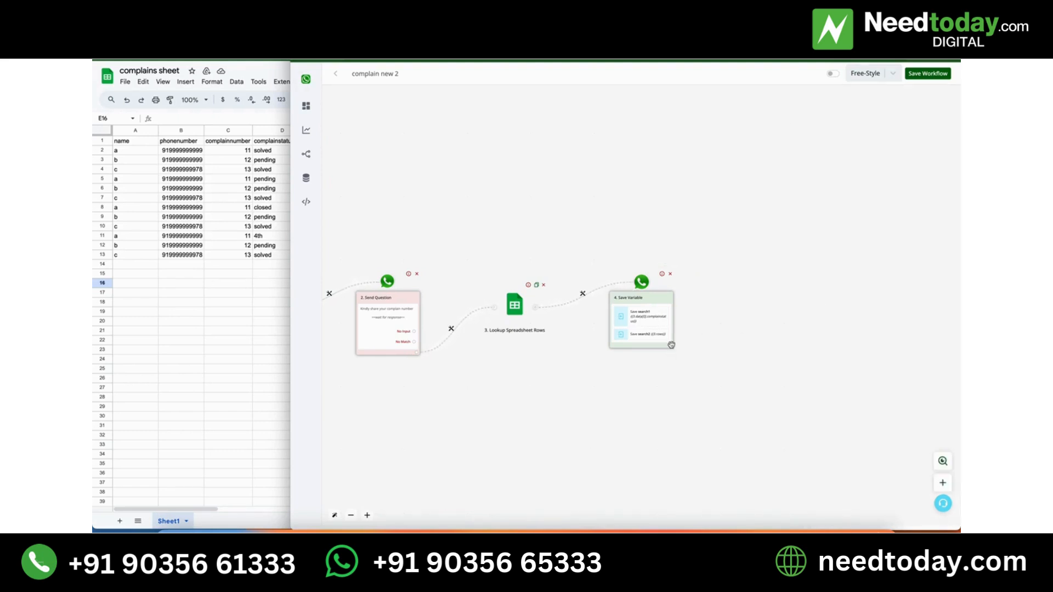
Add a Basic Router after the Save Variable action and move its first branch's empty placeholder up, away from the router.
{"action": "left_click", "coordinate": [574, 322]}
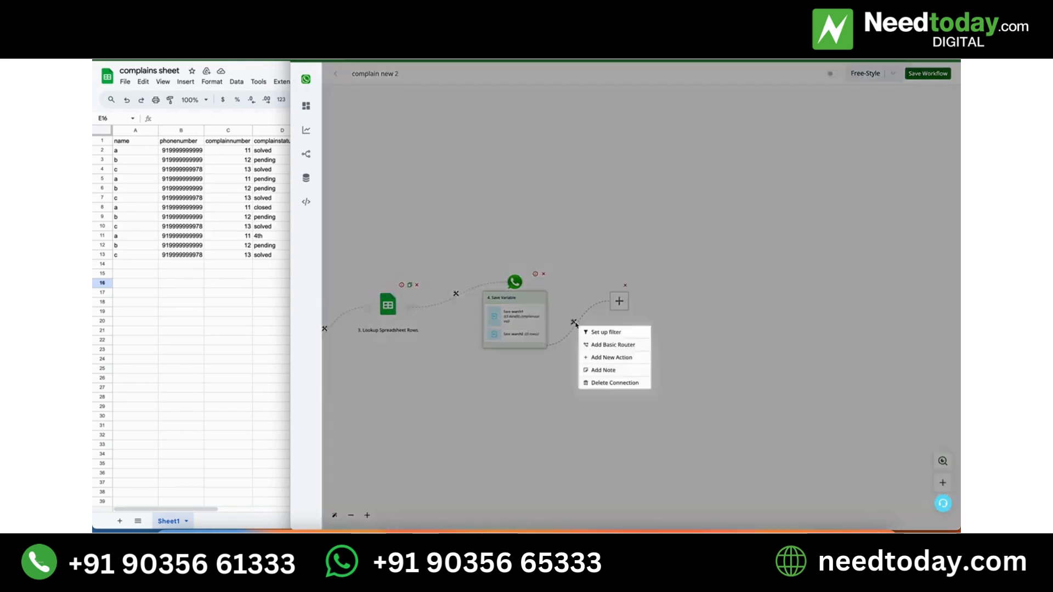
{"action": "left_click", "coordinate": [607, 346]}
{"action": "left_click_drag", "start_coordinate": [698, 301], "coordinate": [791, 259]}
Set up a filter on the router's first branch and label it "not found".
{"action": "left_click", "coordinate": [722, 281]}
{"action": "left_click", "coordinate": [749, 288]}
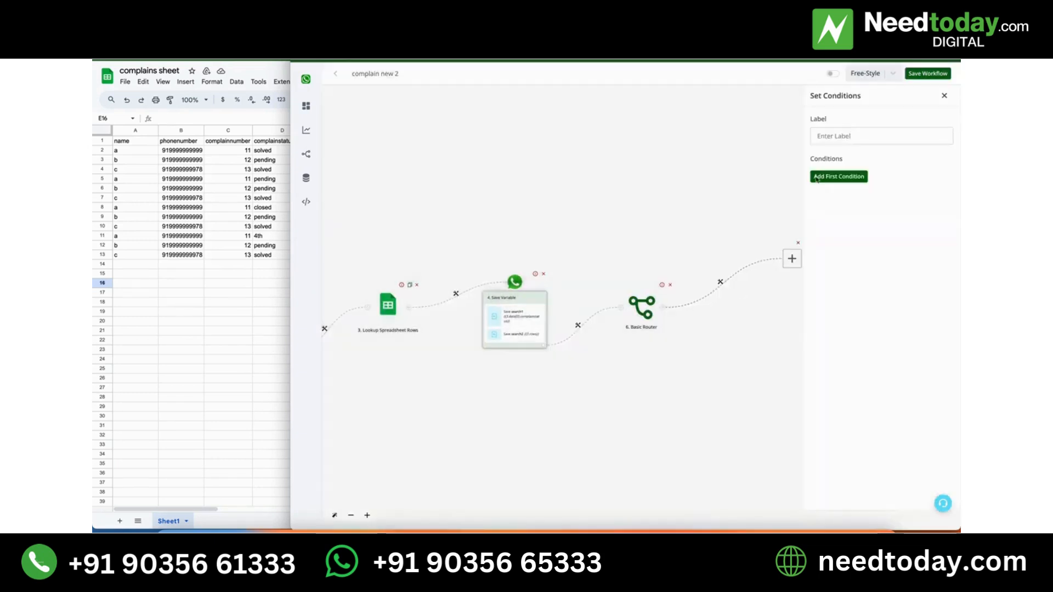
{"action": "left_click", "coordinate": [854, 133]}
{"action": "type", "text": "no"}
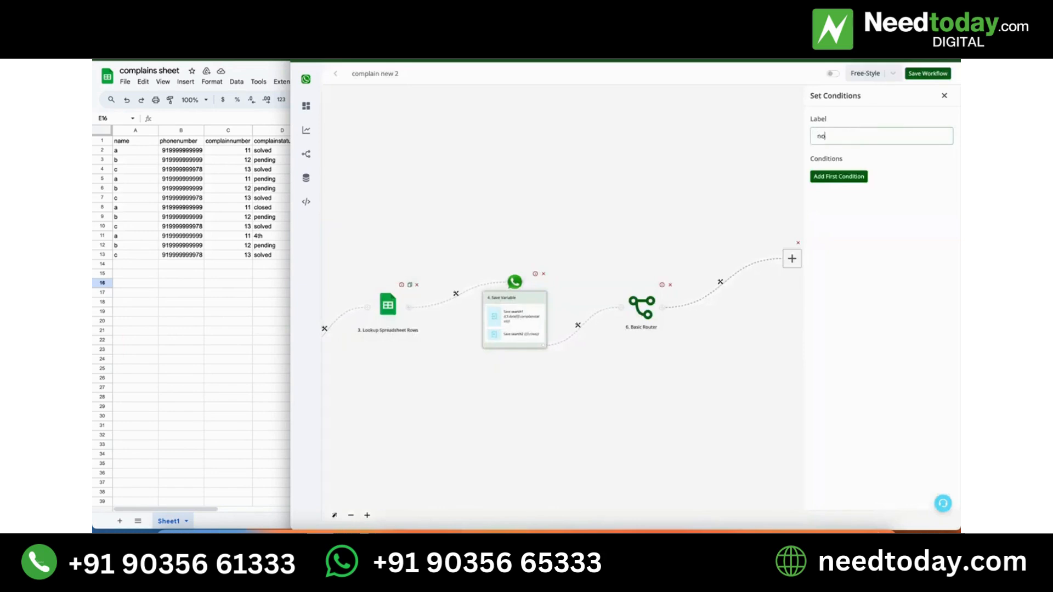
{"action": "type", "text": "t found"}
Add a first condition to the "not found" filter requiring that {{BTF.search2}} is 0.
{"action": "left_click", "coordinate": [840, 176]}
{"action": "left_click", "coordinate": [844, 181]}
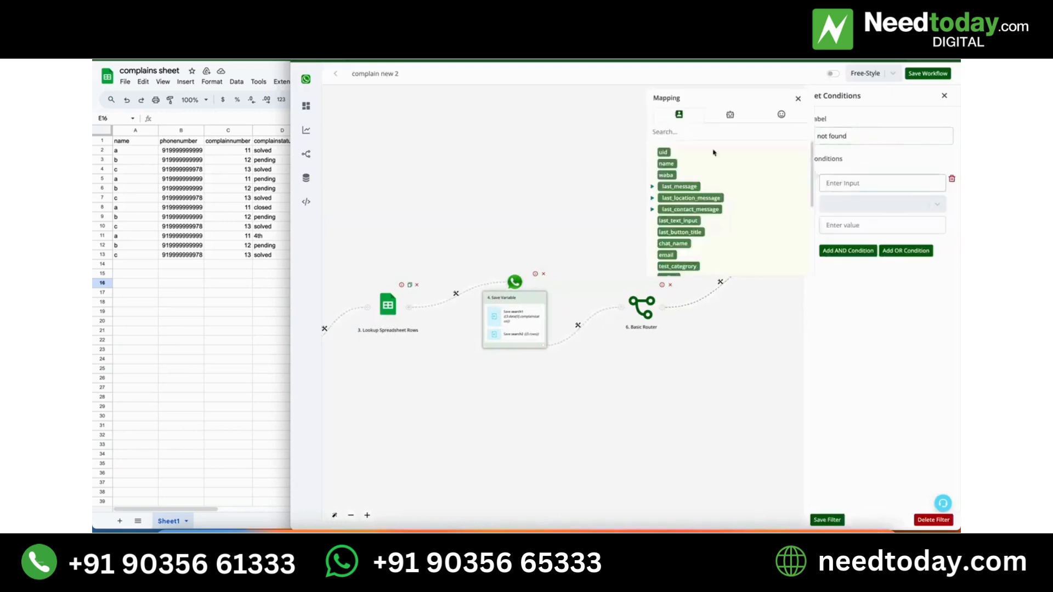
{"action": "left_click", "coordinate": [735, 126]}
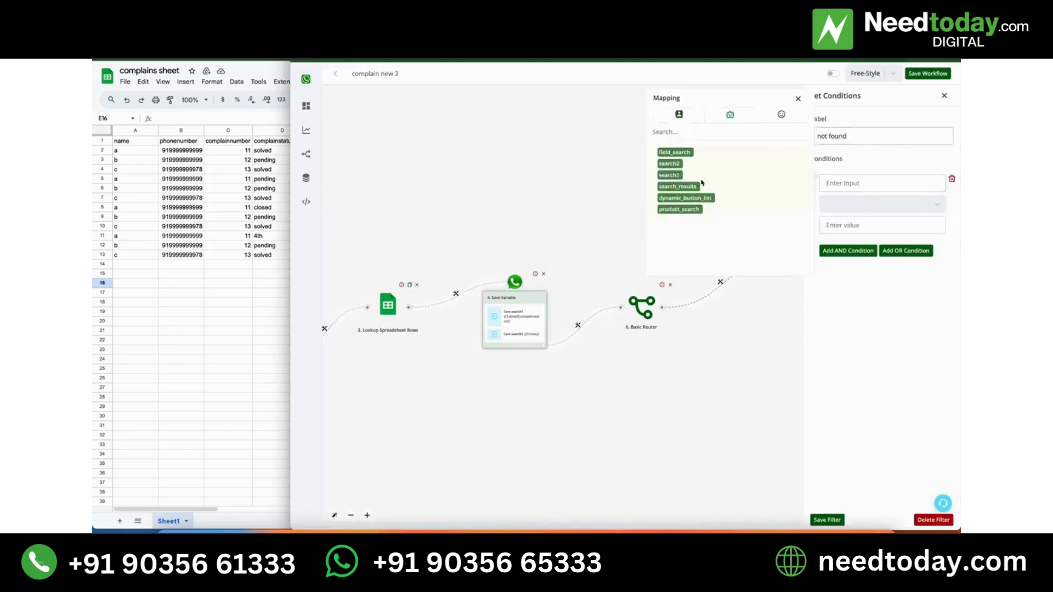
{"action": "left_click", "coordinate": [671, 165]}
{"action": "left_click", "coordinate": [846, 204]}
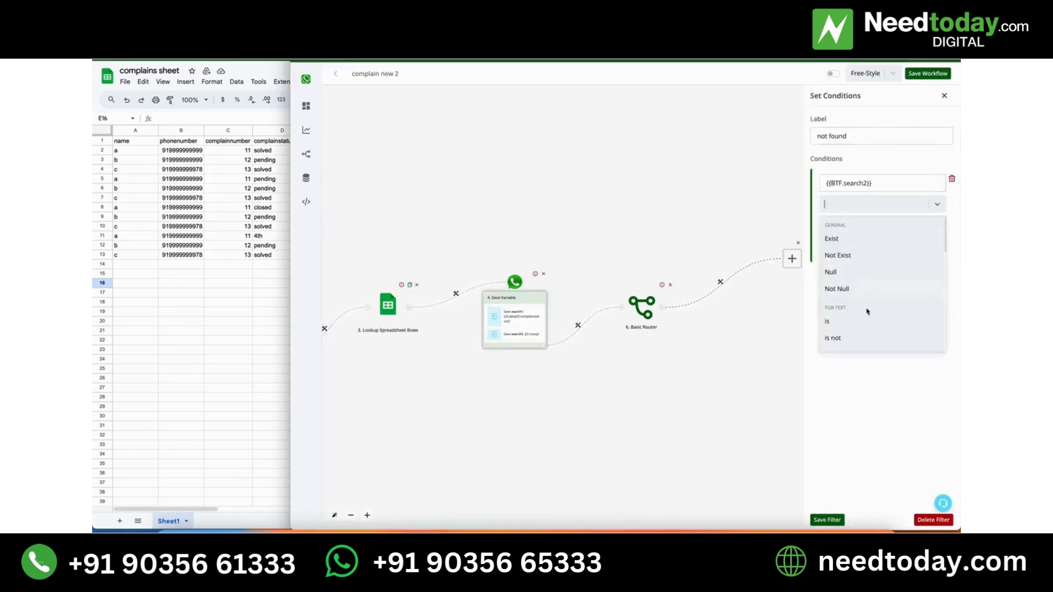
{"action": "scroll", "coordinate": [867, 311], "scroll_direction": "down", "scroll_amount": 2}
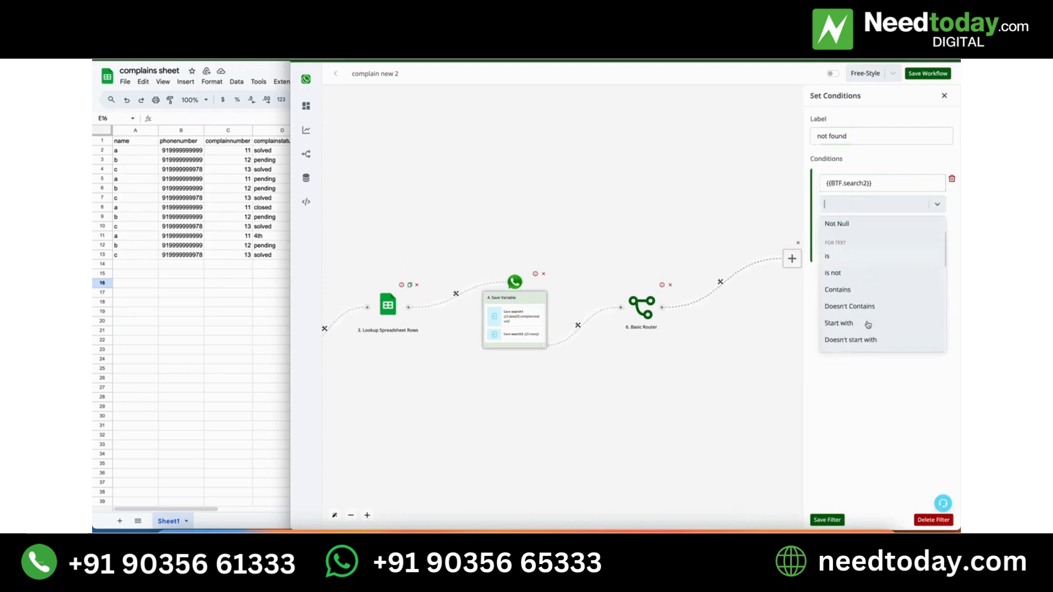
{"action": "left_click", "coordinate": [855, 250]}
{"action": "left_click", "coordinate": [854, 225]}
{"action": "type", "text": "0"}
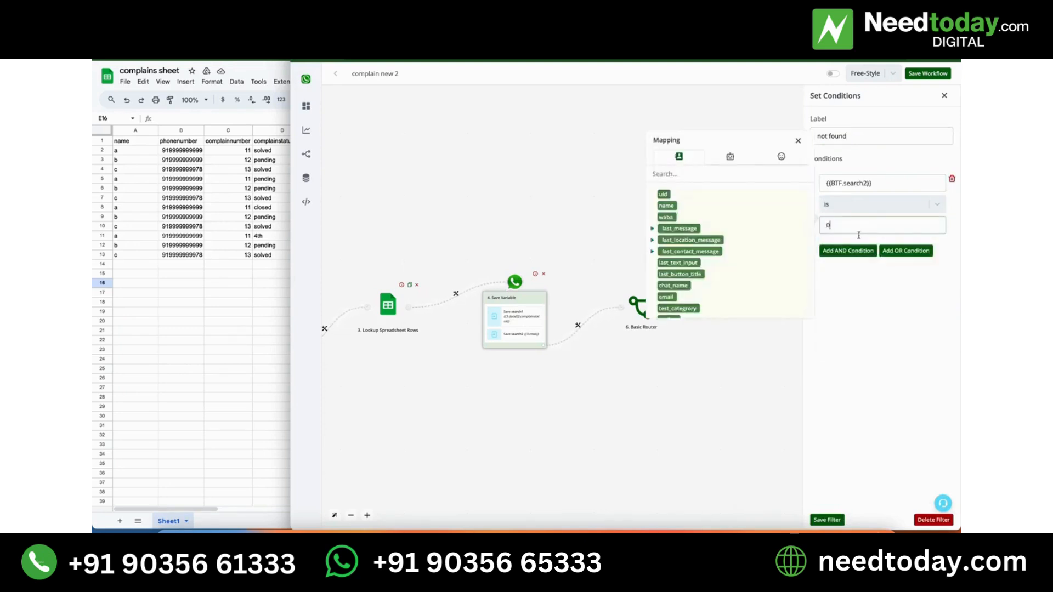
Save the "not found" filter and add a text message to that branch reading "Kindly enter correct complain number".
{"action": "left_click", "coordinate": [832, 521]}
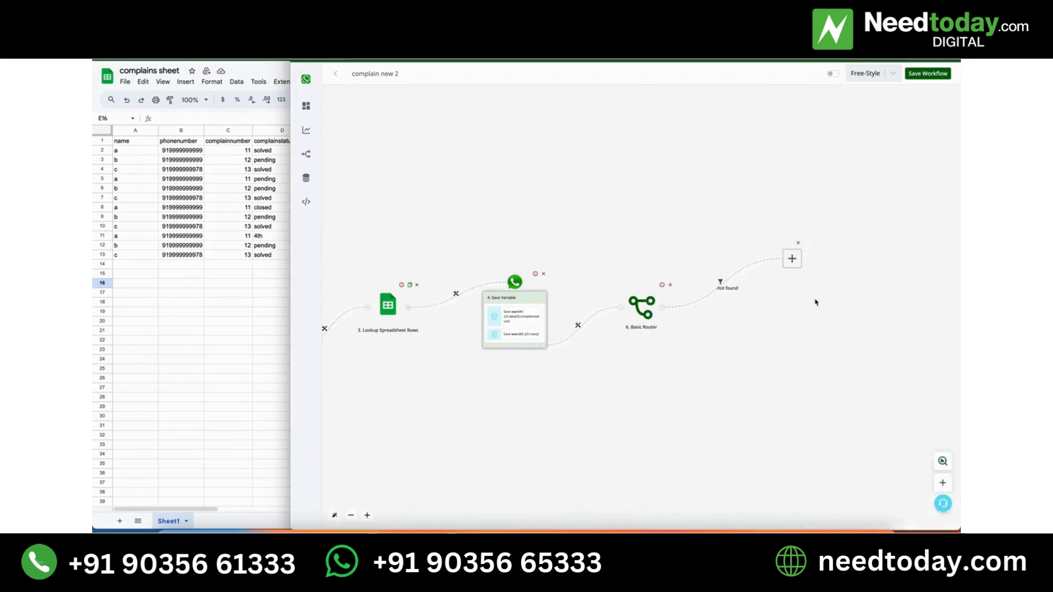
{"action": "left_click", "coordinate": [791, 259]}
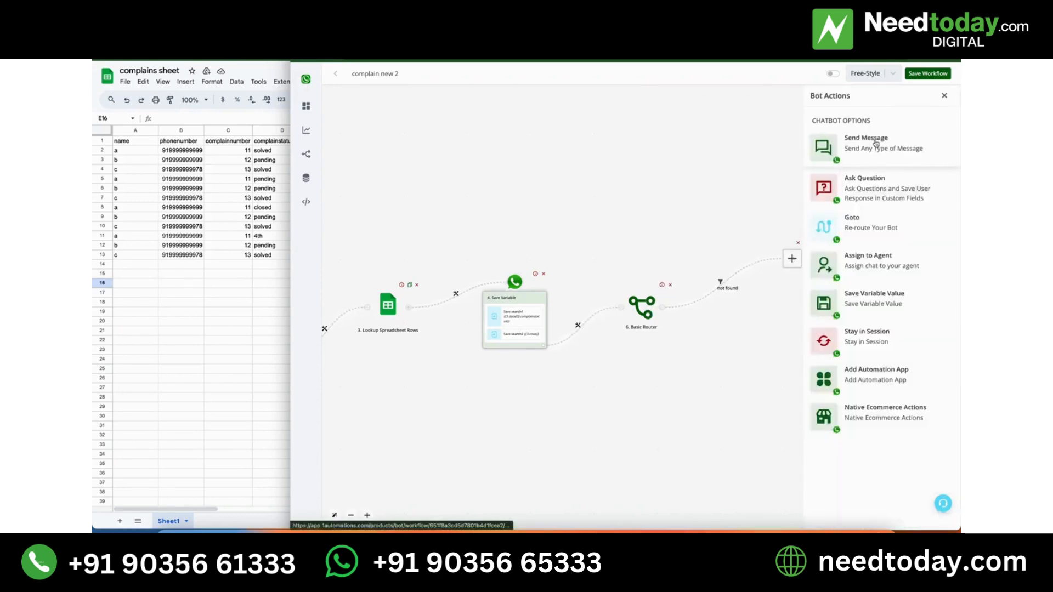
{"action": "left_click", "coordinate": [875, 144]}
{"action": "left_click", "coordinate": [869, 132]}
{"action": "left_click", "coordinate": [856, 172]}
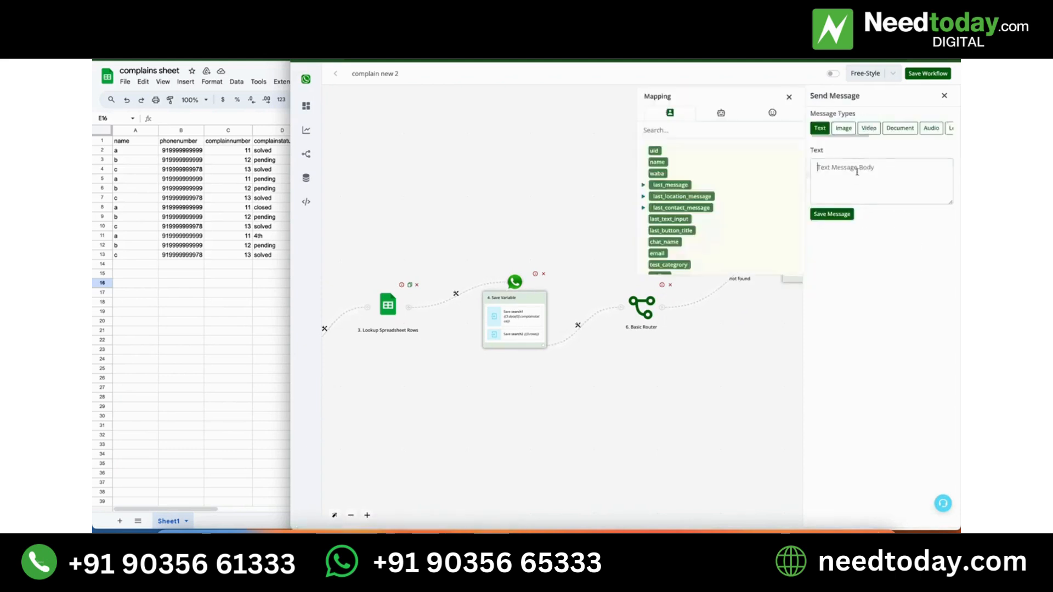
{"action": "type", "text": "Kindly"}
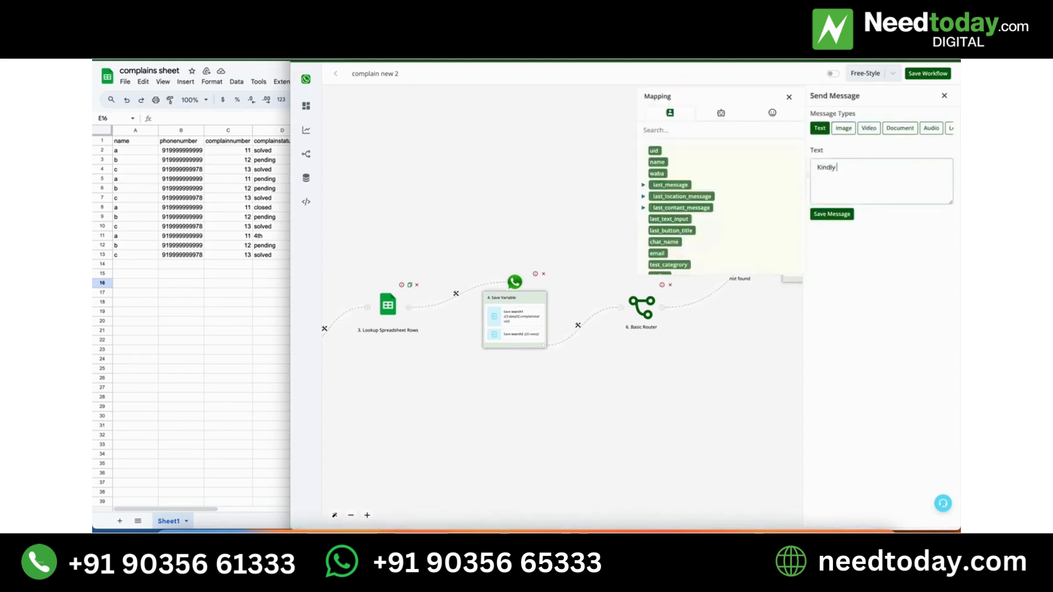
{"action": "type", "text": " enter correct complain number"}
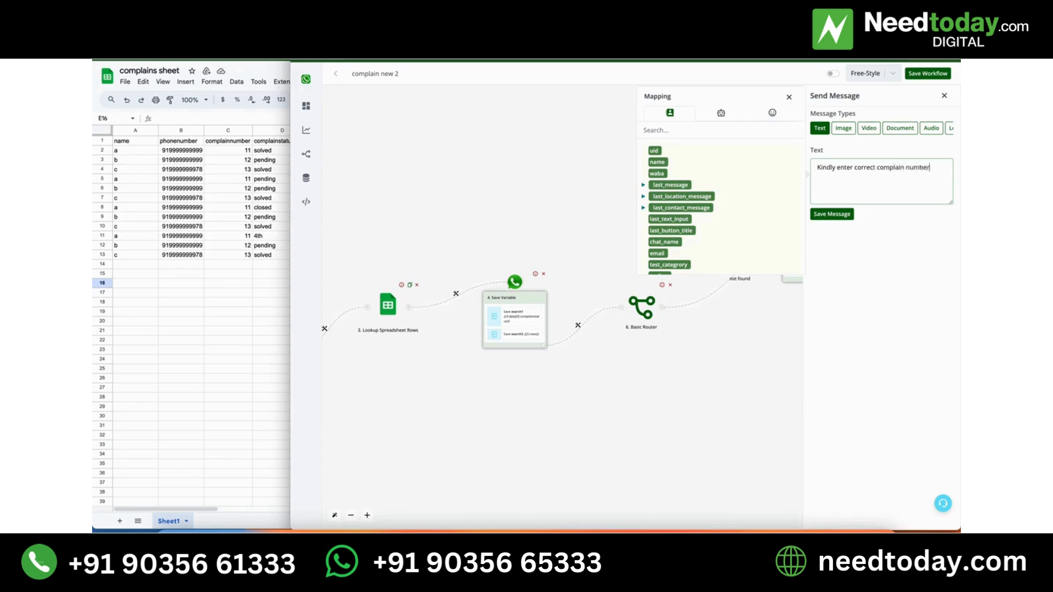
{"action": "left_click", "coordinate": [841, 215]}
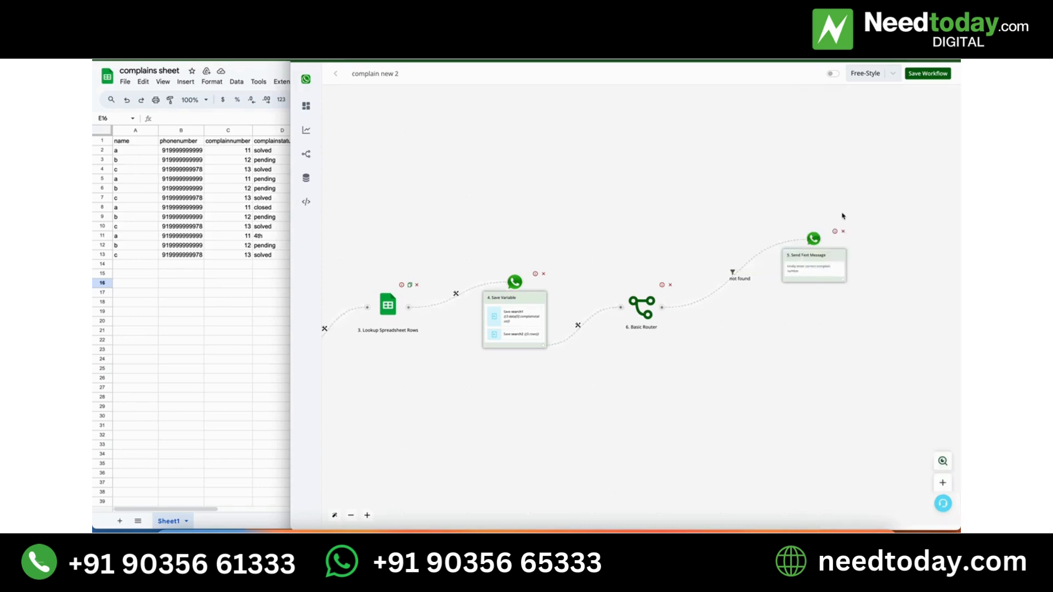
Add a Goto action after the text message that routes back to step 2, Send Question, and save the route.
{"action": "left_click", "coordinate": [844, 281]}
{"action": "scroll", "coordinate": [927, 336], "scroll_direction": "down", "scroll_amount": 1}
{"action": "left_click_drag", "start_coordinate": [927, 335], "coordinate": [900, 358]}
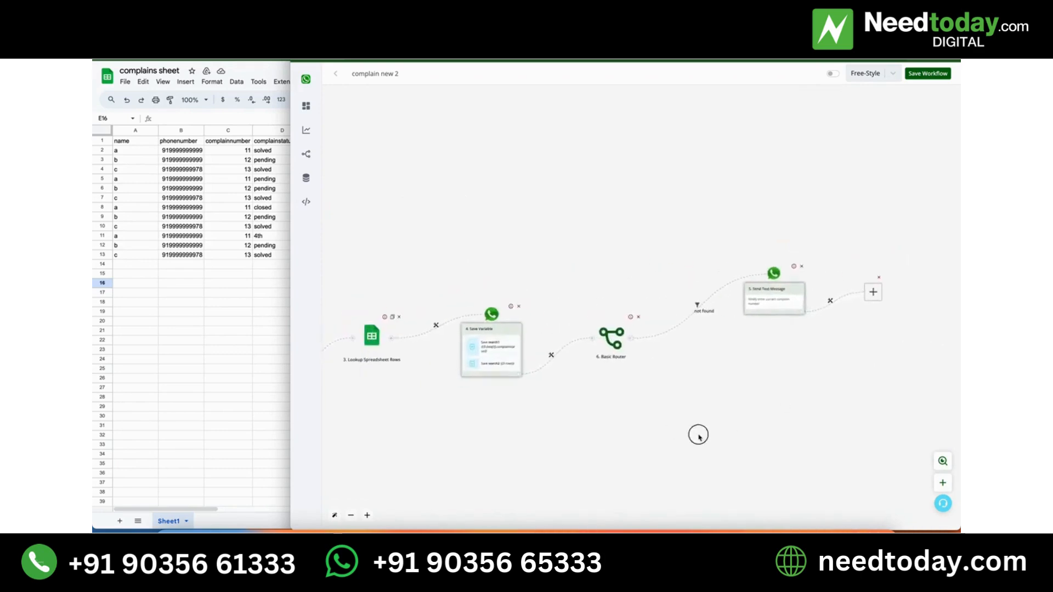
{"action": "left_click_drag", "start_coordinate": [698, 435], "coordinate": [914, 430]}
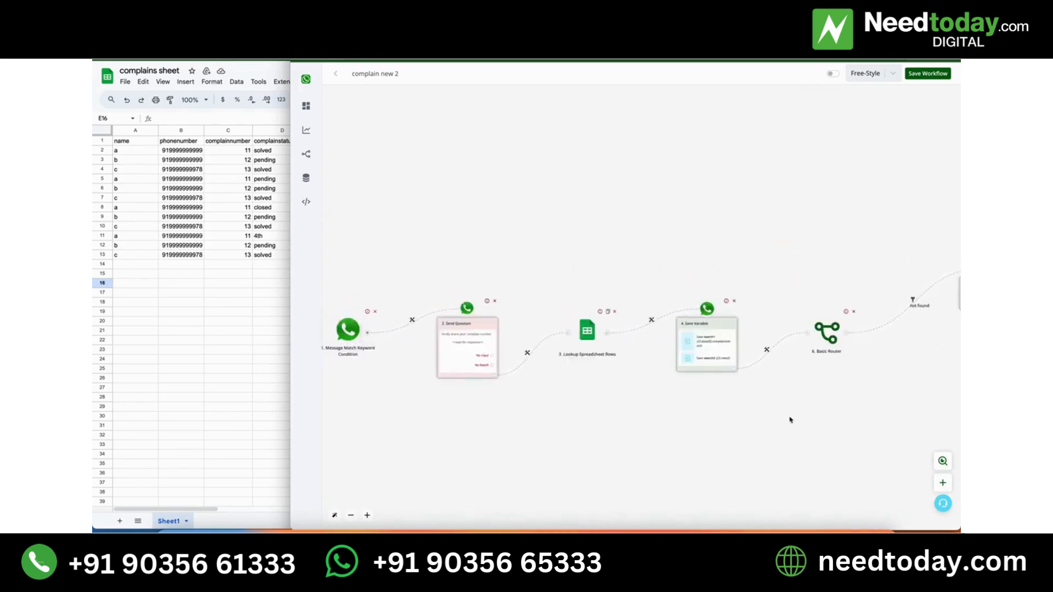
{"action": "left_click_drag", "start_coordinate": [648, 422], "coordinate": [351, 405]}
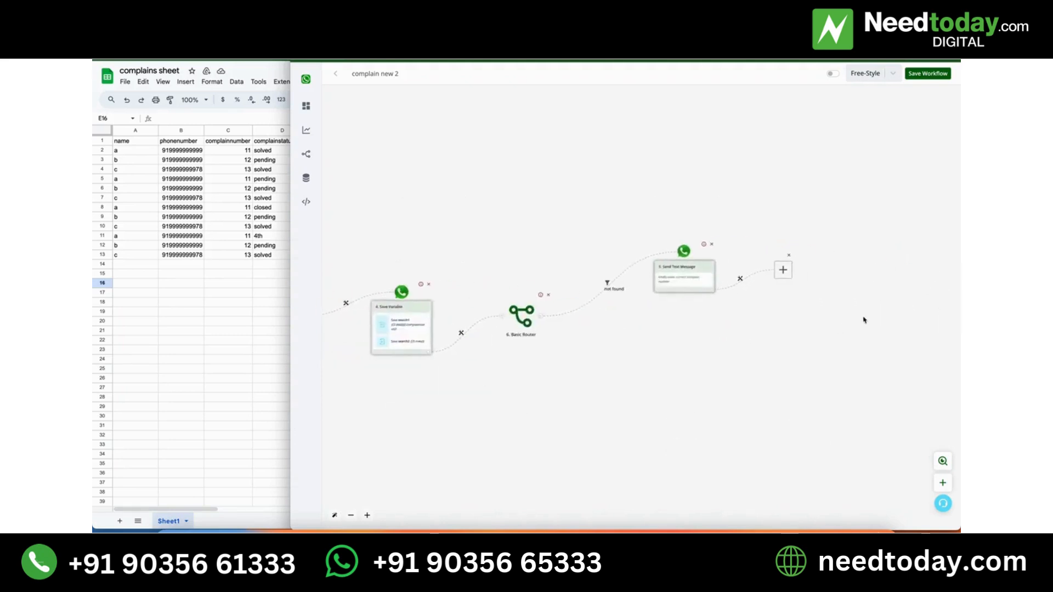
{"action": "left_click", "coordinate": [784, 269]}
{"action": "left_click", "coordinate": [870, 215]}
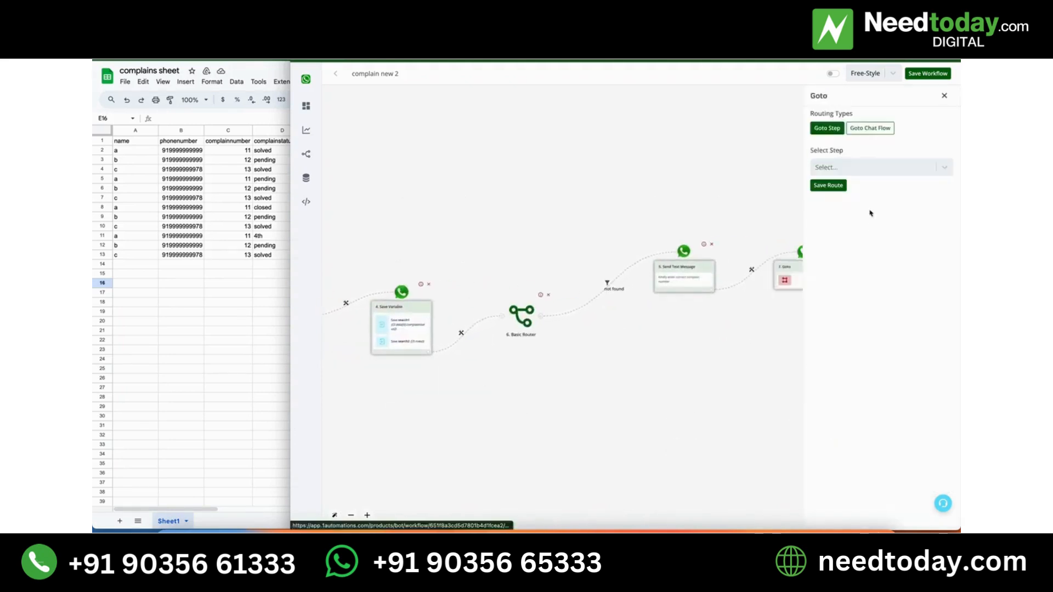
{"action": "left_click", "coordinate": [877, 168]}
{"action": "left_click", "coordinate": [844, 190]}
{"action": "left_click", "coordinate": [824, 183]}
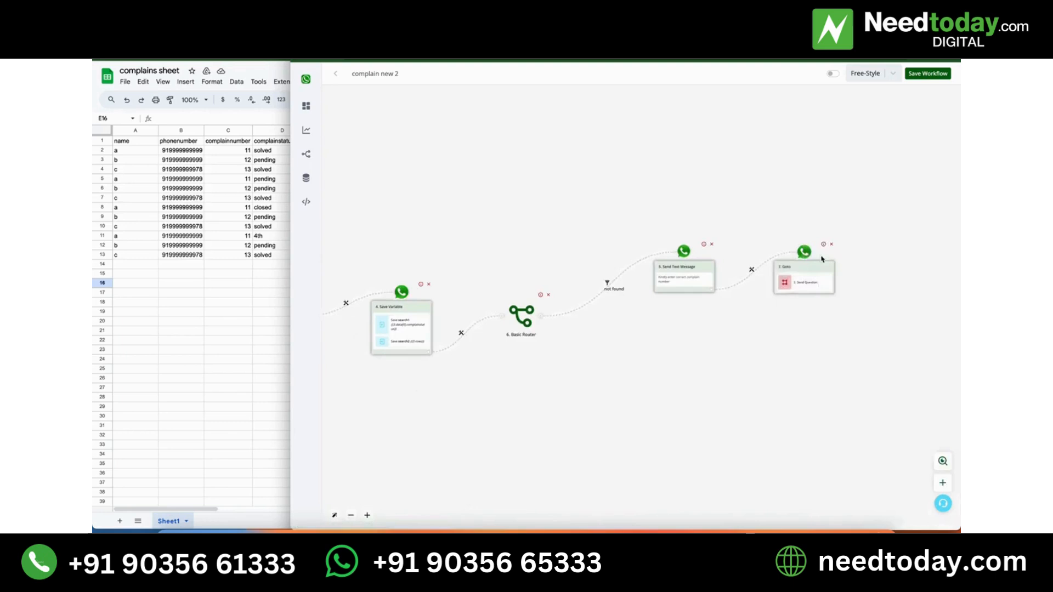
Replace the text of the "not found" branch's message with "Complain number Not Found." and save it.
{"action": "left_click_drag", "start_coordinate": [654, 452], "coordinate": [583, 431]}
{"action": "left_click_drag", "start_coordinate": [811, 404], "coordinate": [604, 410]}
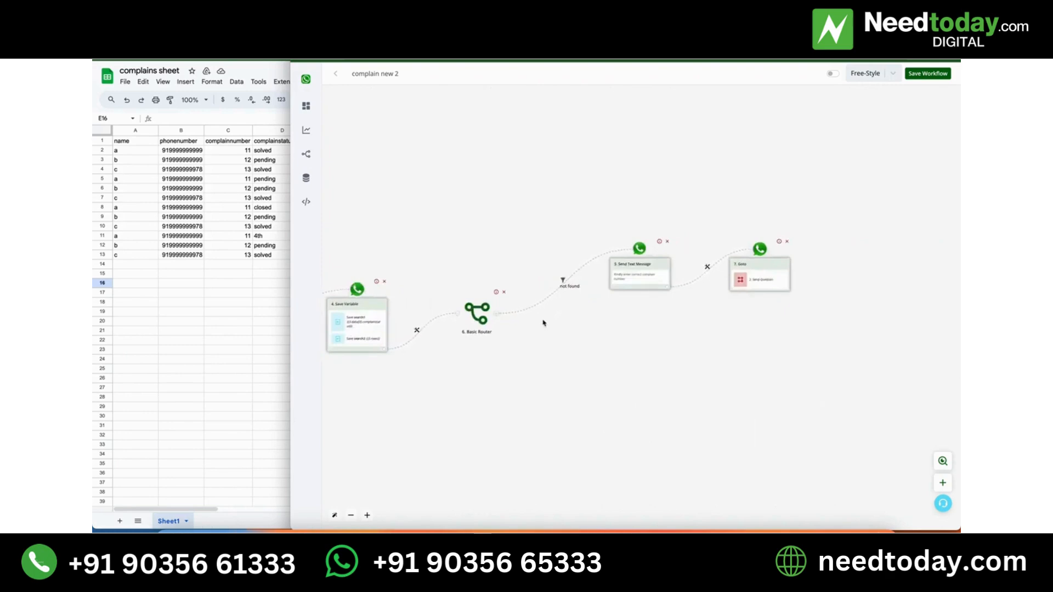
{"action": "left_click", "coordinate": [634, 274]}
{"action": "triple_click", "coordinate": [849, 177]}
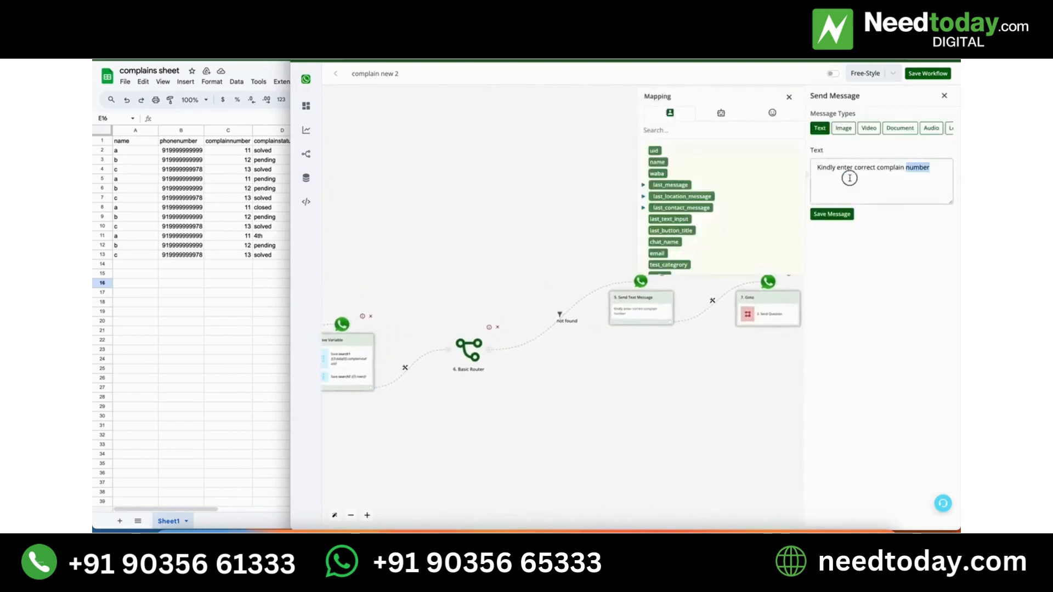
{"action": "key", "text": "BackSpace"}
{"action": "type", "text": "c"}
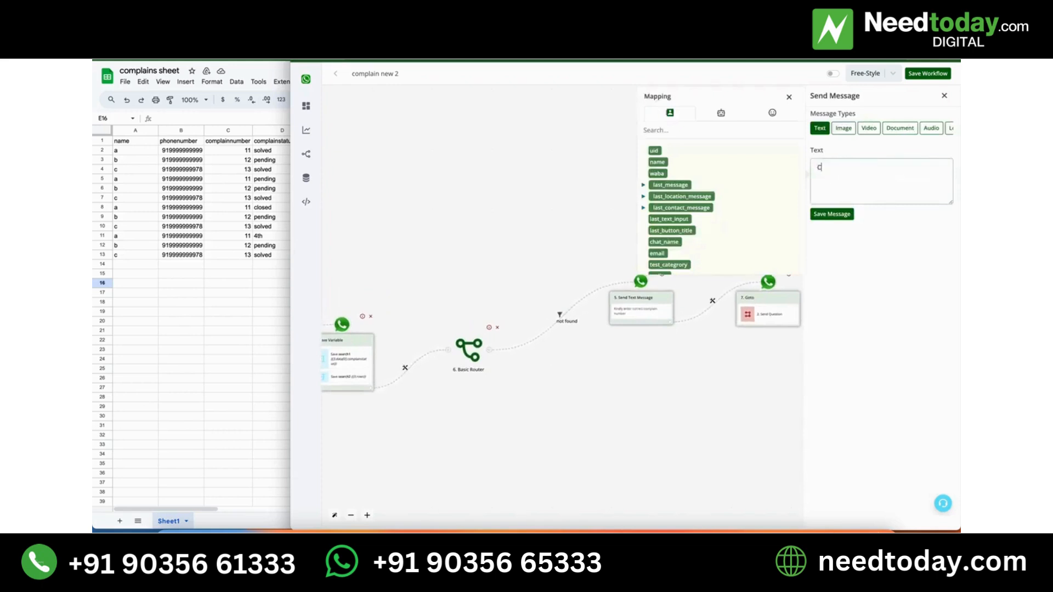
{"action": "type", "text": "omplain number Not Found."}
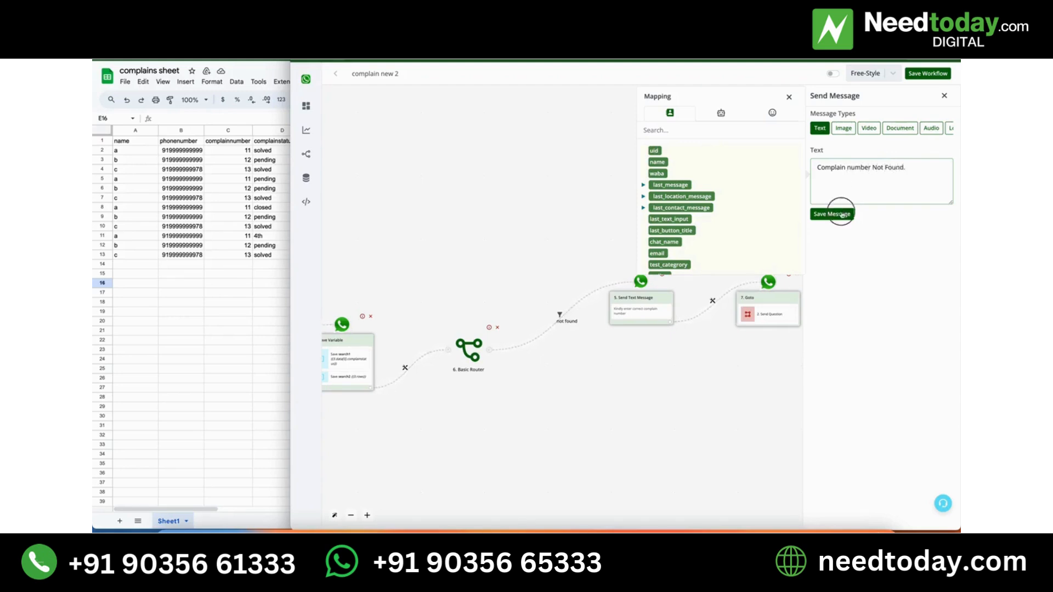
{"action": "left_click", "coordinate": [832, 214]}
Add a second branch below the first on the Basic Router and set up a filter on it labelled "found".
{"action": "scroll", "coordinate": [682, 324], "scroll_direction": "left", "scroll_amount": 10}
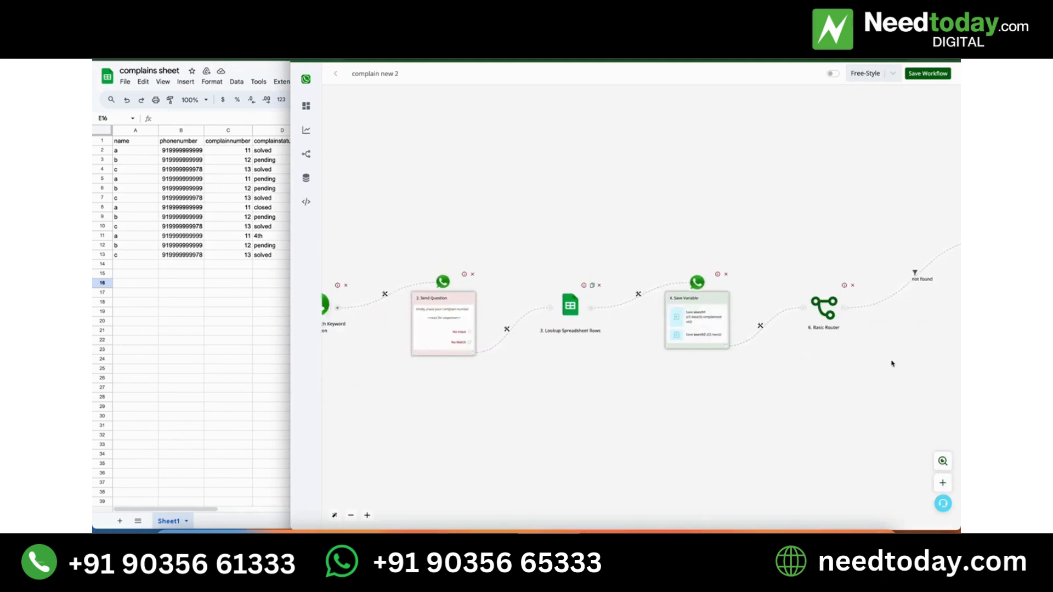
{"action": "left_click_drag", "start_coordinate": [892, 363], "coordinate": [717, 364]}
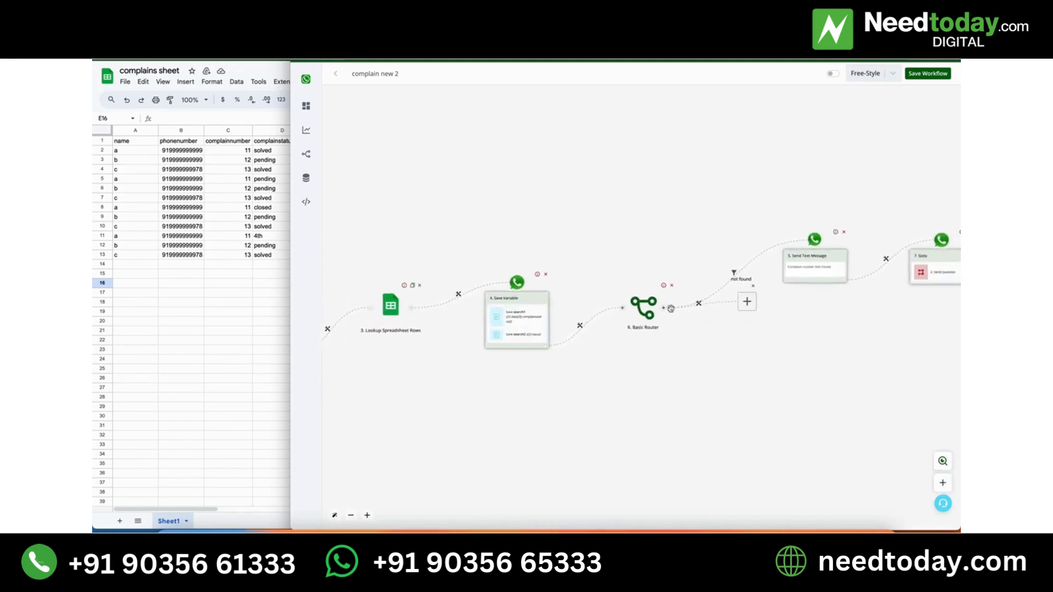
{"action": "left_click_drag", "start_coordinate": [671, 308], "coordinate": [706, 383]}
{"action": "left_click", "coordinate": [610, 346]}
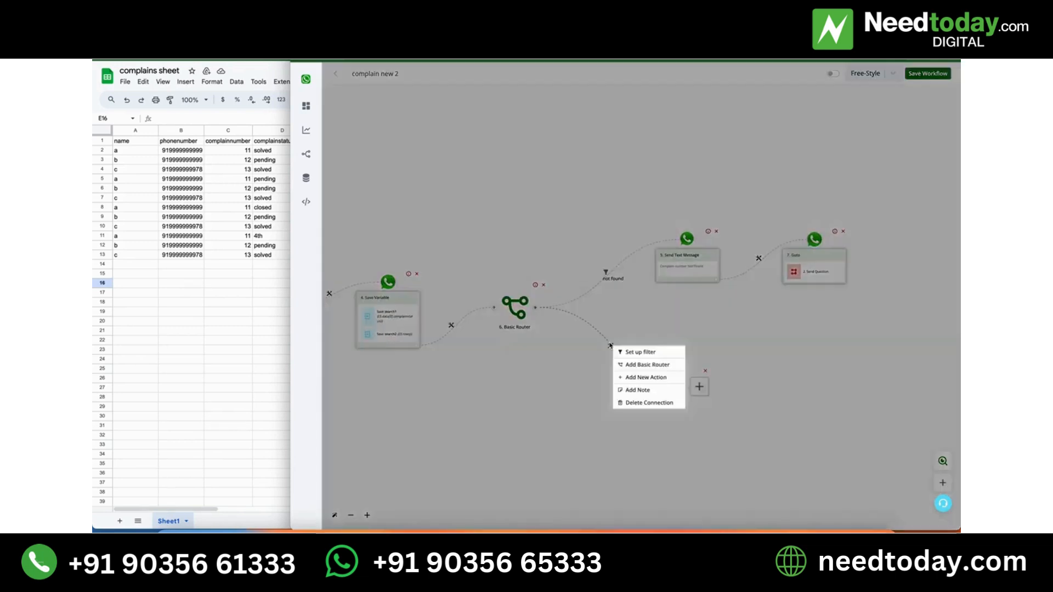
{"action": "left_click", "coordinate": [639, 352]}
{"action": "left_click", "coordinate": [856, 138]}
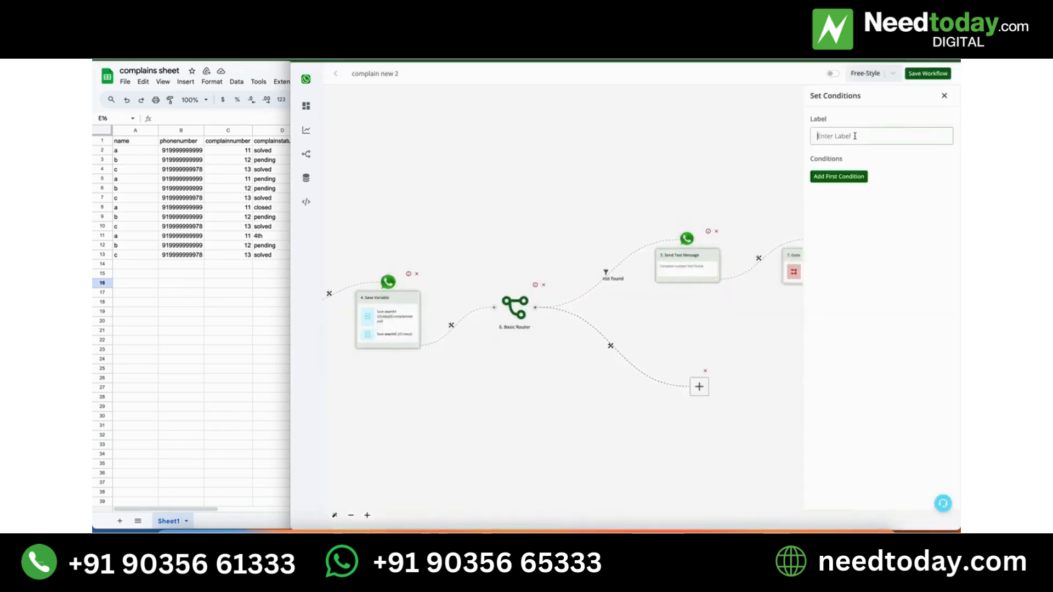
{"action": "type", "text": "found"}
Add a first condition to the "found" filter with the variable {{BTF.search2}} as its input.
{"action": "left_click", "coordinate": [838, 176]}
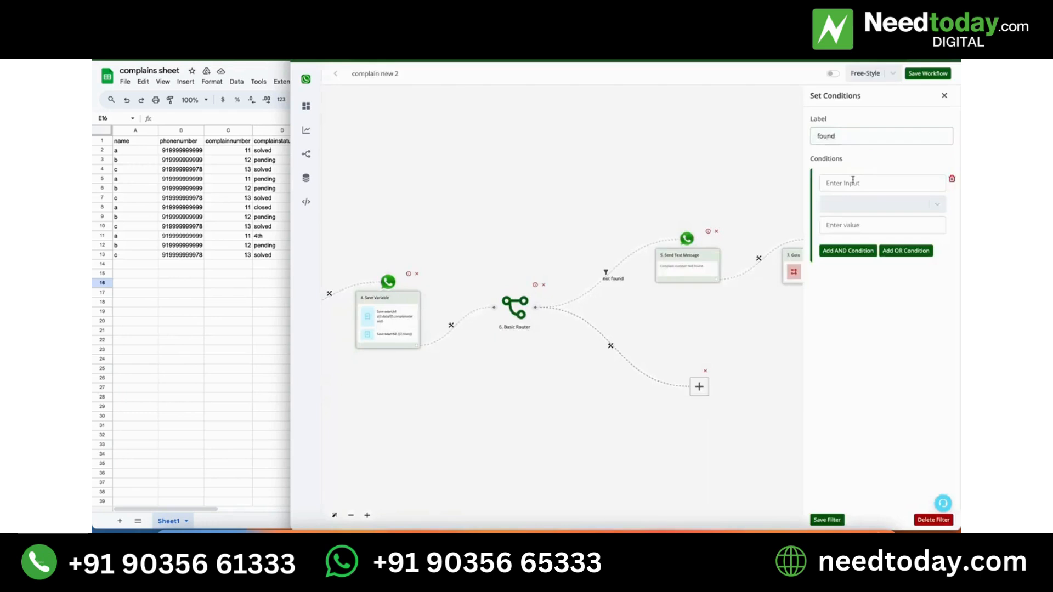
{"action": "left_click", "coordinate": [854, 183]}
{"action": "left_click", "coordinate": [730, 114]}
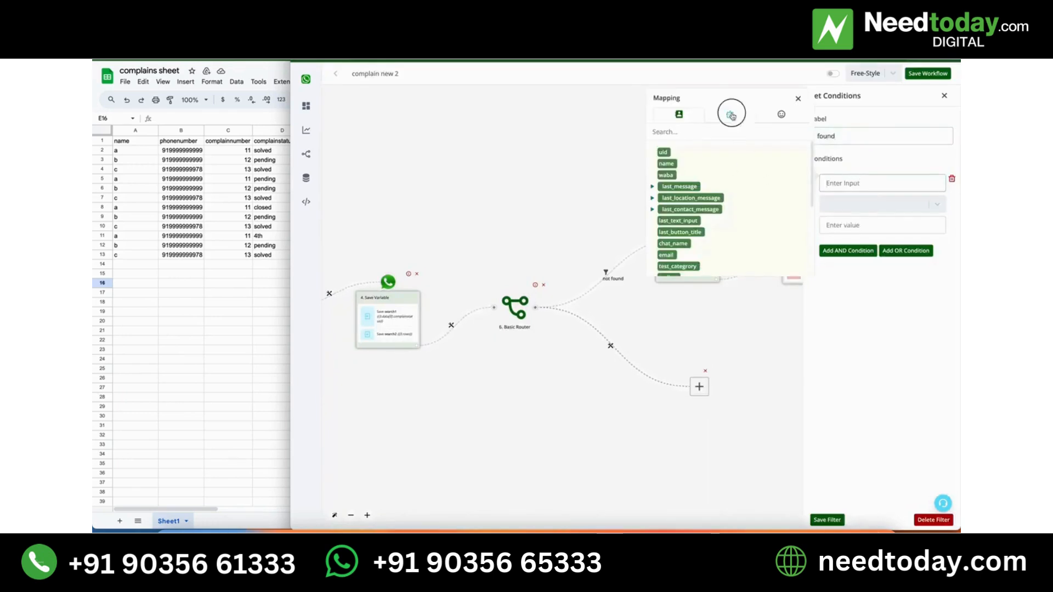
{"action": "left_click", "coordinate": [673, 164]}
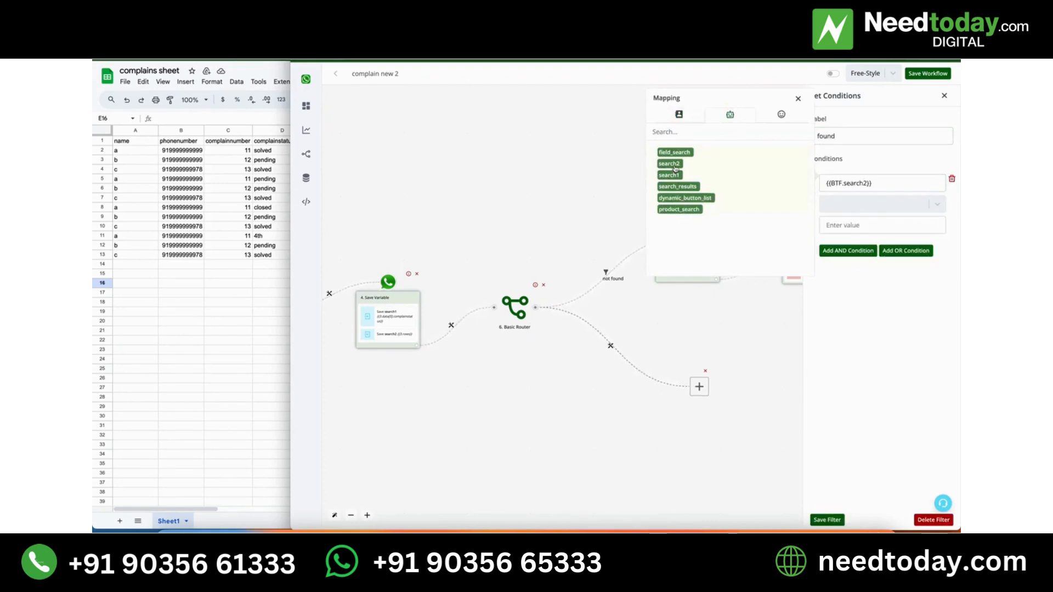
{"action": "left_click", "coordinate": [674, 165]}
{"action": "left_click_drag", "start_coordinate": [917, 183], "coordinate": [869, 183]}
{"action": "key", "text": "BackSpace"}
Set the "found" condition to the number comparison Not Equals to with value 0 and save the filter.
{"action": "left_click", "coordinate": [872, 205]}
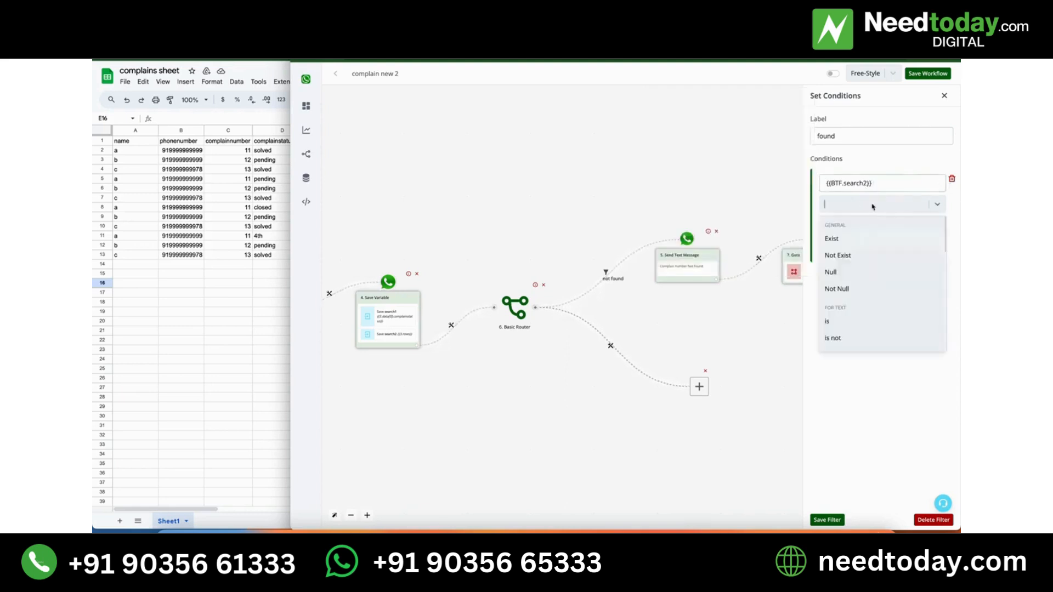
{"action": "scroll", "coordinate": [851, 296], "scroll_direction": "down", "scroll_amount": 5}
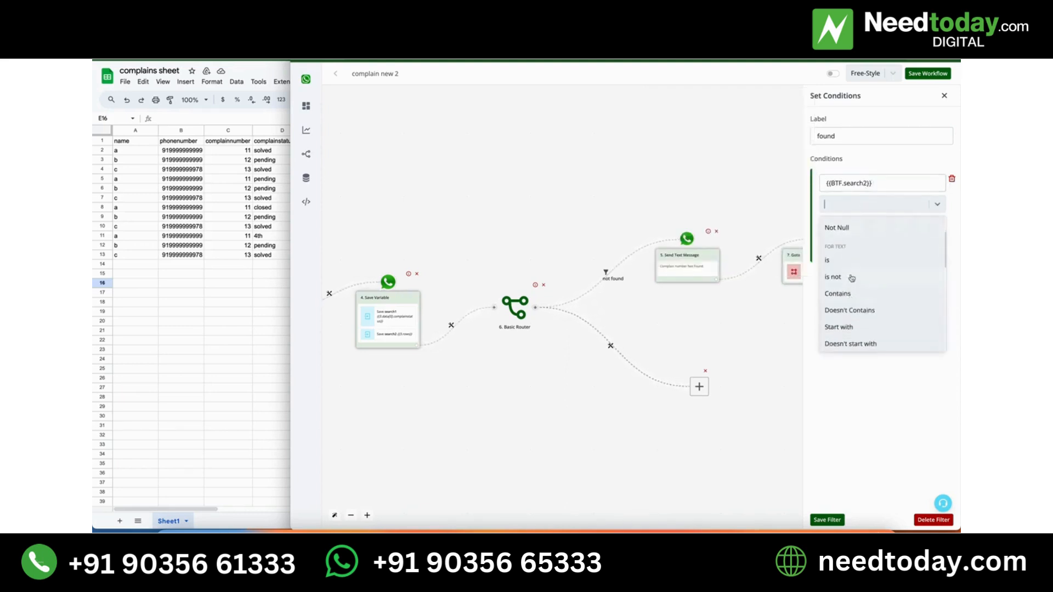
{"action": "scroll", "coordinate": [851, 278], "scroll_direction": "down", "scroll_amount": 6}
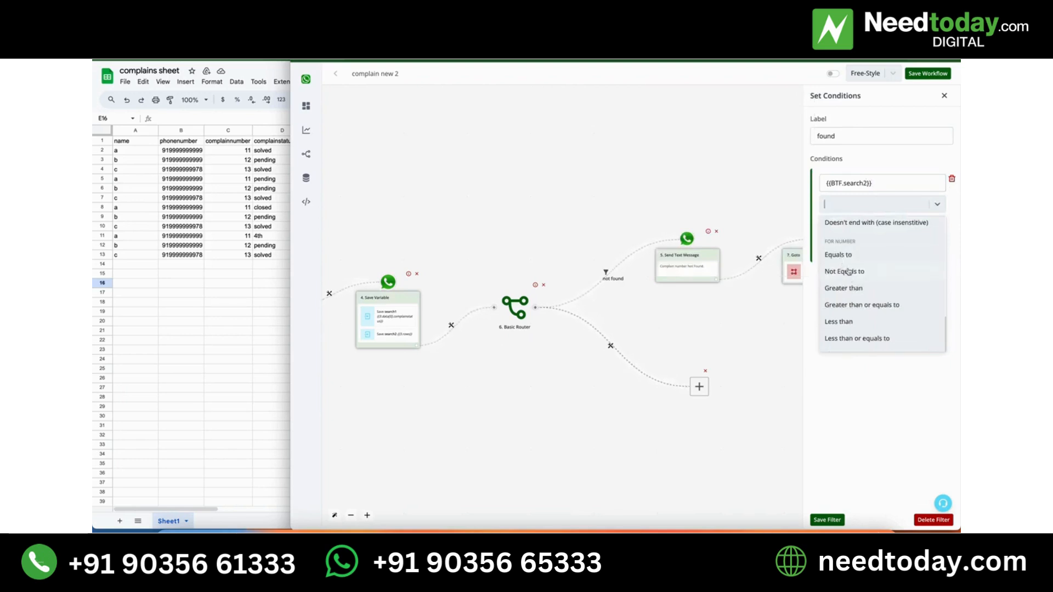
{"action": "left_click", "coordinate": [848, 272]}
{"action": "left_click", "coordinate": [855, 226]}
{"action": "type", "text": "0"}
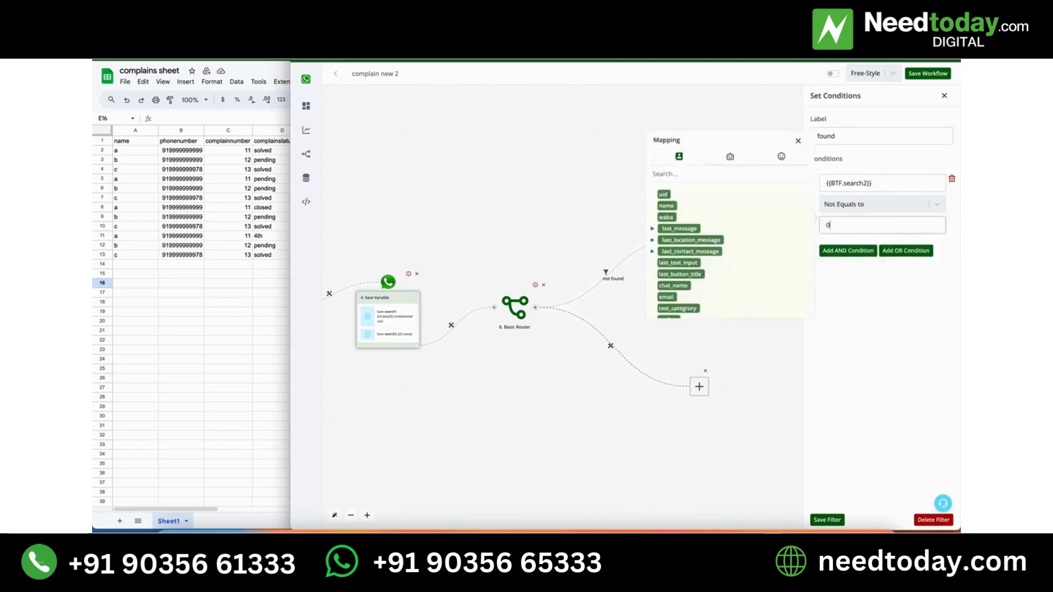
{"action": "left_click", "coordinate": [825, 522]}
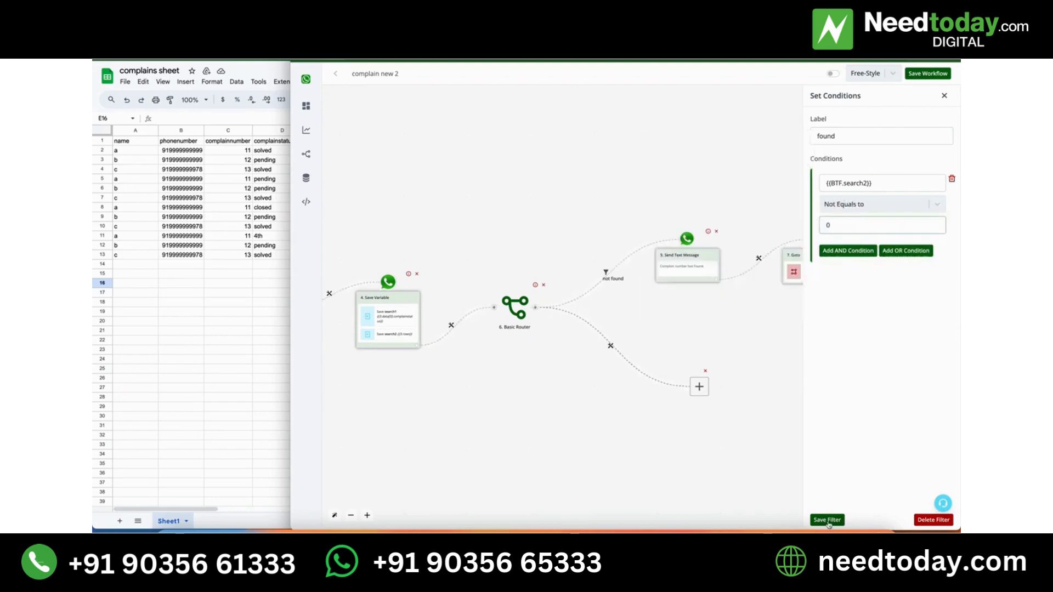
{"action": "left_click", "coordinate": [608, 271]}
{"action": "left_click", "coordinate": [625, 291]}
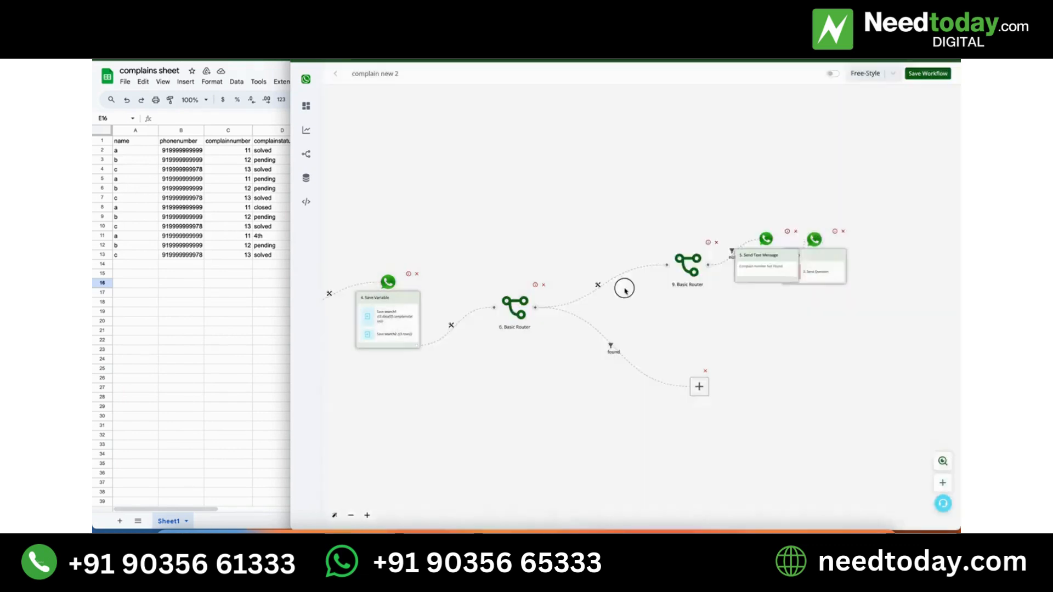
{"action": "scroll", "coordinate": [624, 289], "scroll_direction": "up", "scroll_amount": 5}
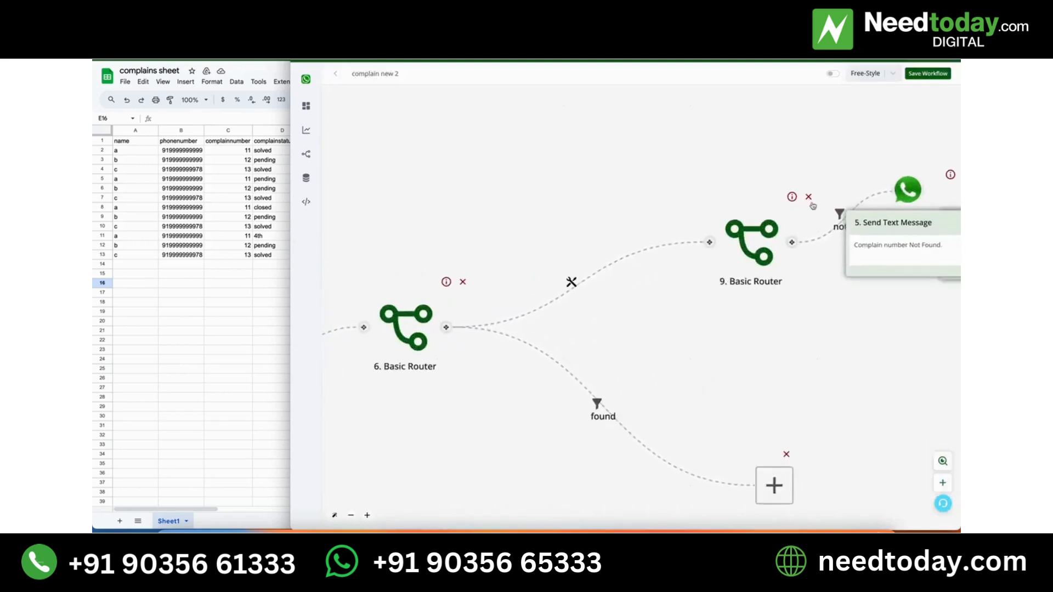
{"action": "left_click", "coordinate": [809, 198]}
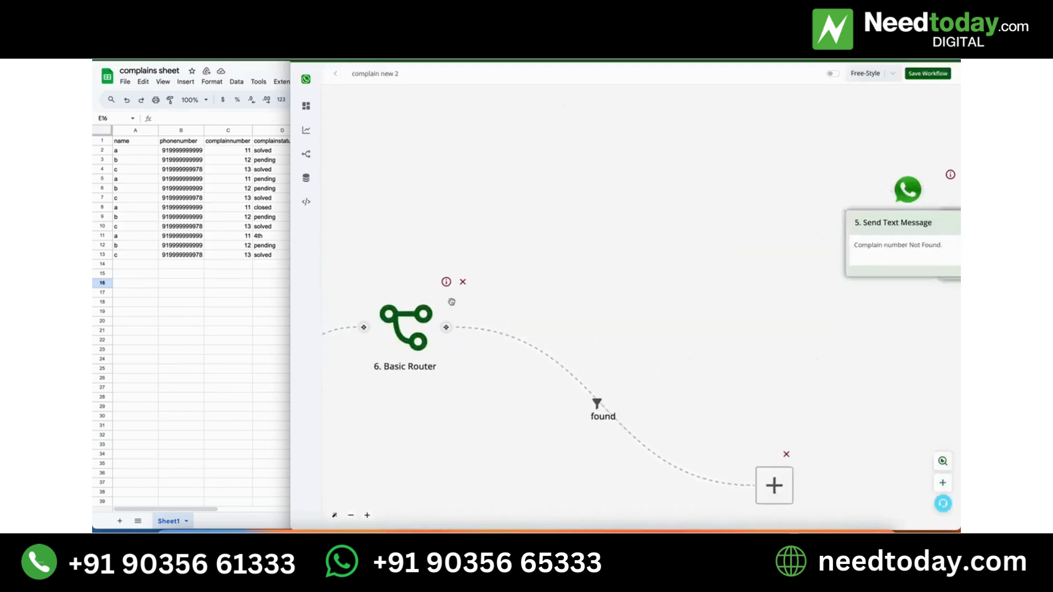
{"action": "left_click_drag", "start_coordinate": [447, 327], "coordinate": [907, 189]}
Edit the "not found" filter and change its condition's operator to the number comparison Equals to.
{"action": "left_click", "coordinate": [667, 257]}
{"action": "left_click", "coordinate": [675, 266]}
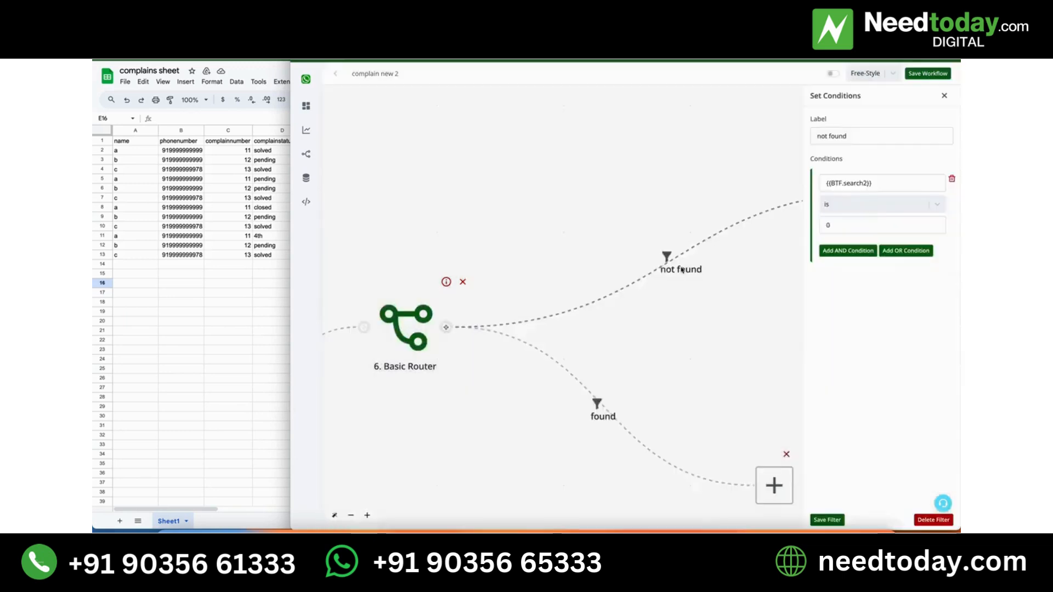
{"action": "left_click", "coordinate": [862, 200]}
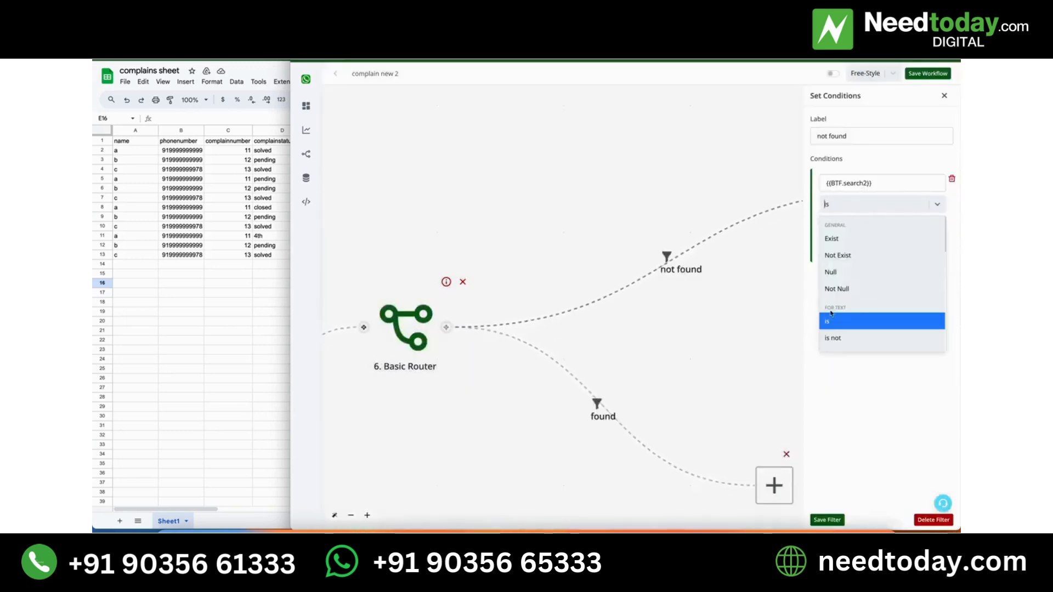
{"action": "scroll", "coordinate": [837, 313], "scroll_direction": "down", "scroll_amount": 1}
{"action": "scroll", "coordinate": [845, 269], "scroll_direction": "down", "scroll_amount": 4}
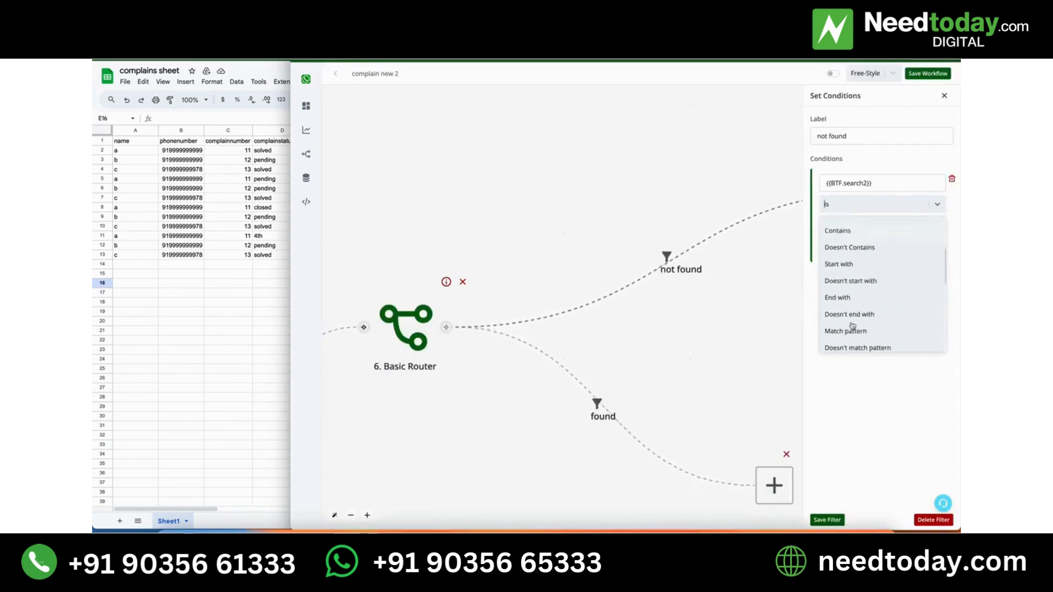
{"action": "scroll", "coordinate": [854, 252], "scroll_direction": "down", "scroll_amount": 4}
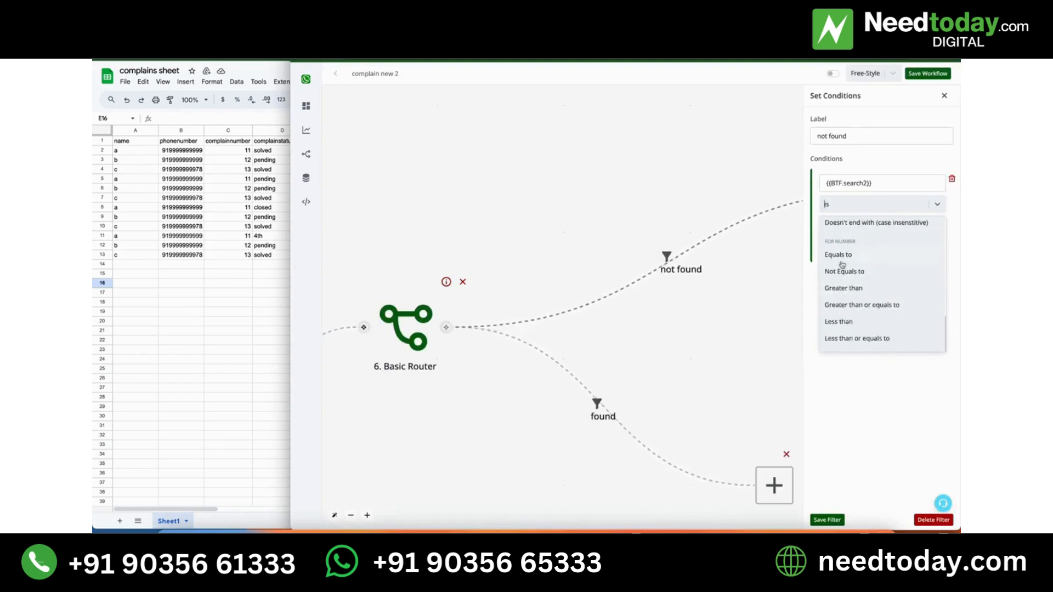
{"action": "left_click", "coordinate": [846, 258]}
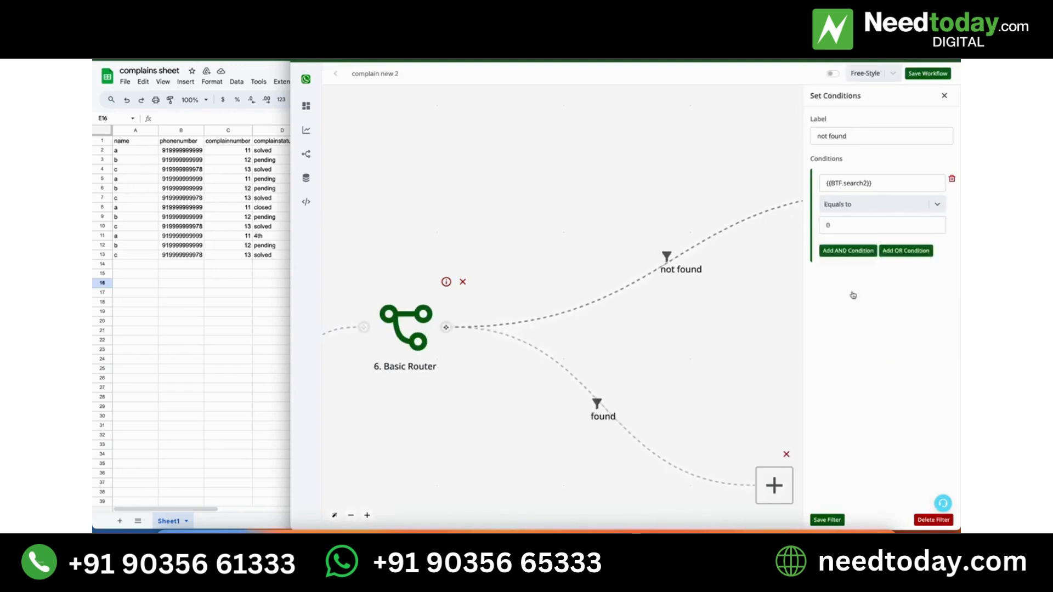
Save the "not found" filter and add a Text Message action at the end of the "found" branch.
{"action": "left_click", "coordinate": [827, 521]}
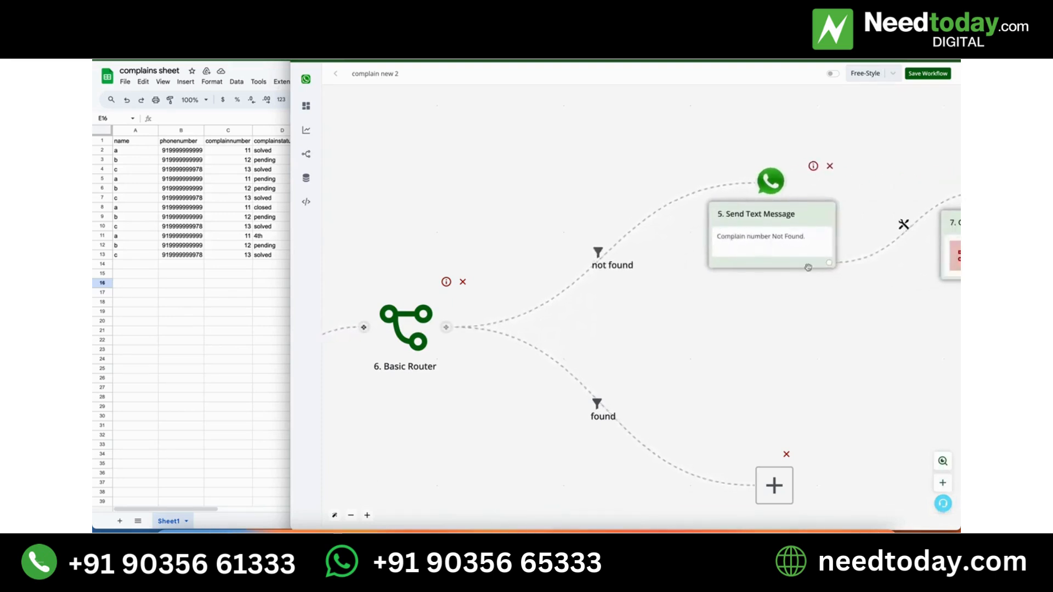
{"action": "left_click_drag", "start_coordinate": [842, 308], "coordinate": [844, 284]}
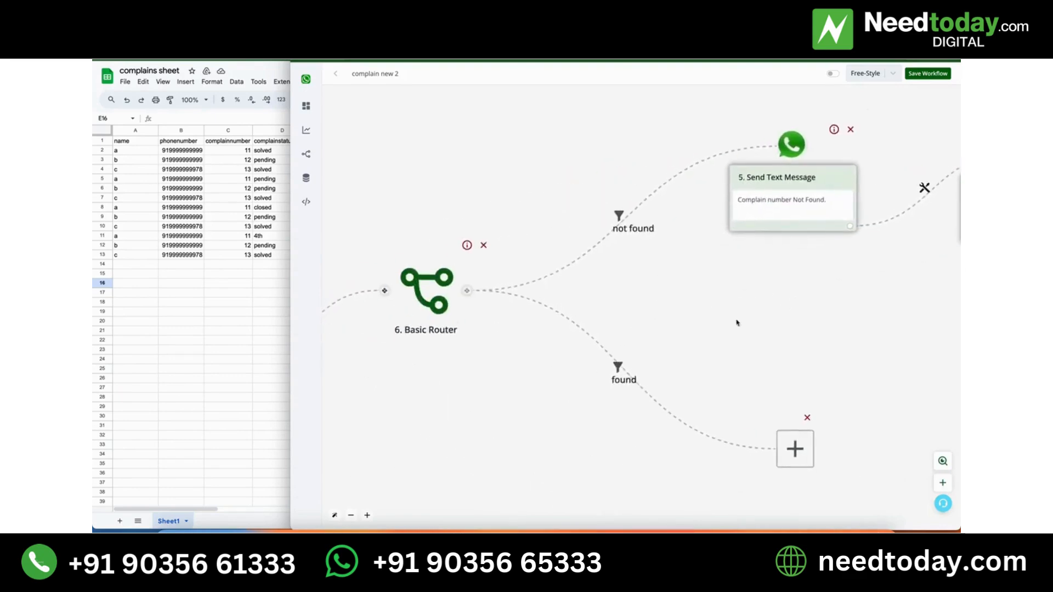
{"action": "left_click_drag", "start_coordinate": [754, 324], "coordinate": [632, 312]}
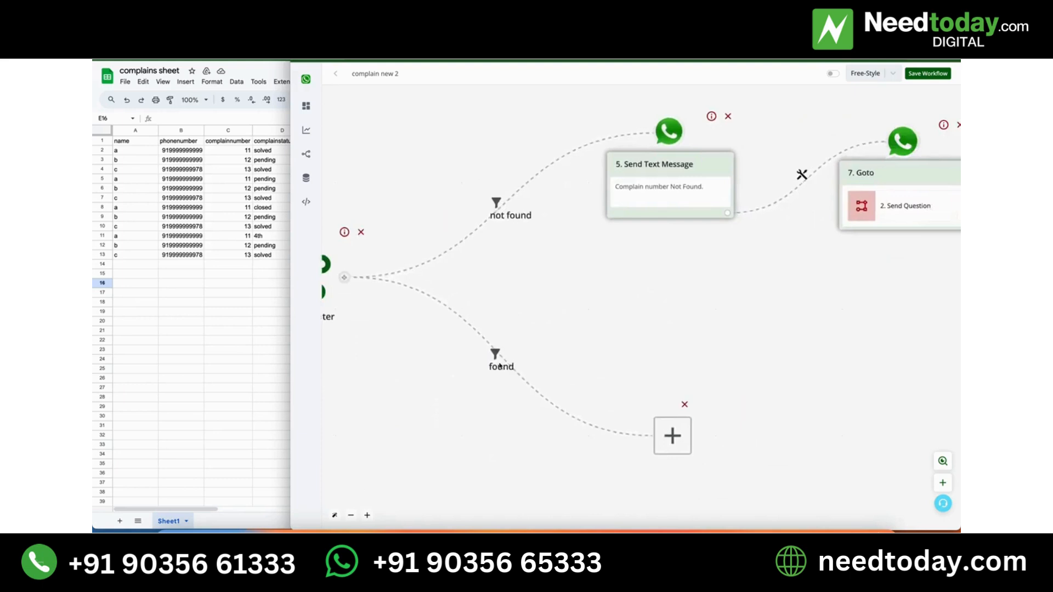
{"action": "left_click", "coordinate": [661, 433]}
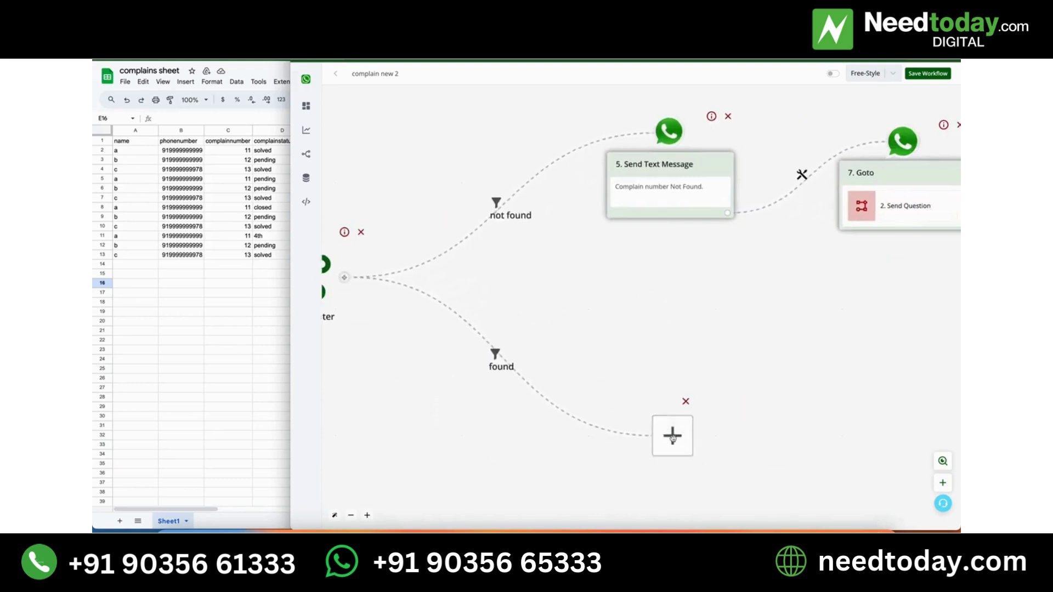
{"action": "left_click", "coordinate": [864, 156]}
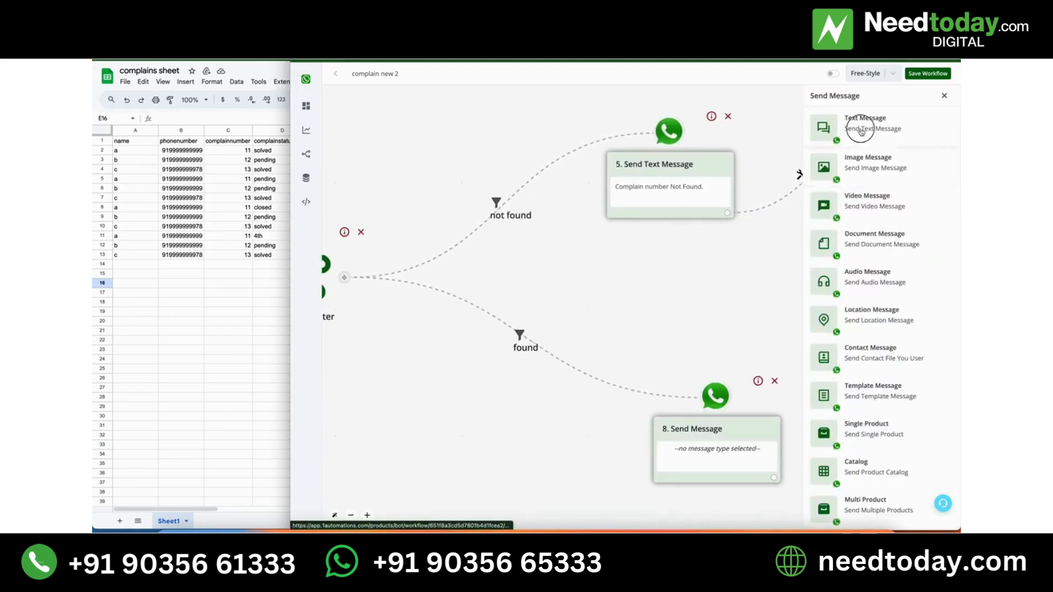
{"action": "left_click", "coordinate": [853, 126]}
Write the message "Your Complain Status is {{BTF.search1}}" using the search1 bot field and save it.
{"action": "left_click", "coordinate": [851, 168]}
{"action": "type", "text": "Y"}
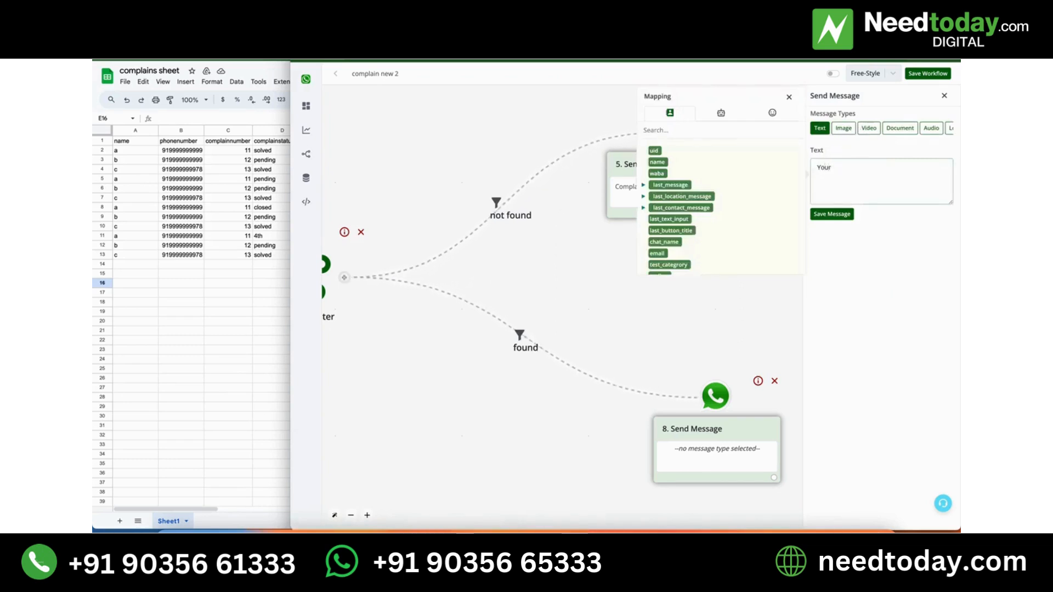
{"action": "type", "text": "our Complain Status is"}
{"action": "left_click", "coordinate": [721, 113]}
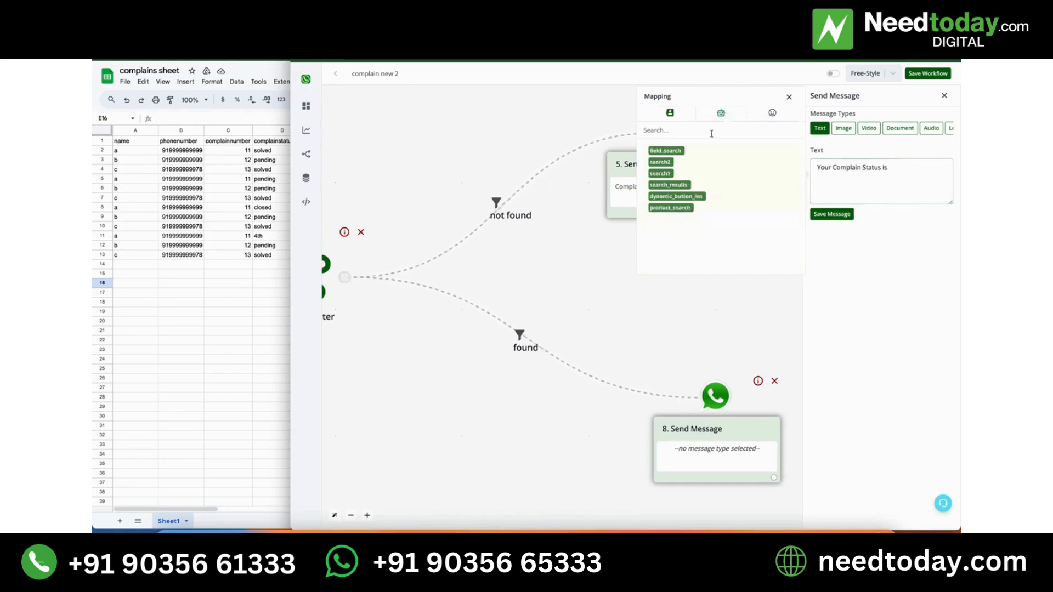
{"action": "left_click", "coordinate": [674, 174]}
{"action": "left_click_drag", "start_coordinate": [891, 167], "coordinate": [939, 168]}
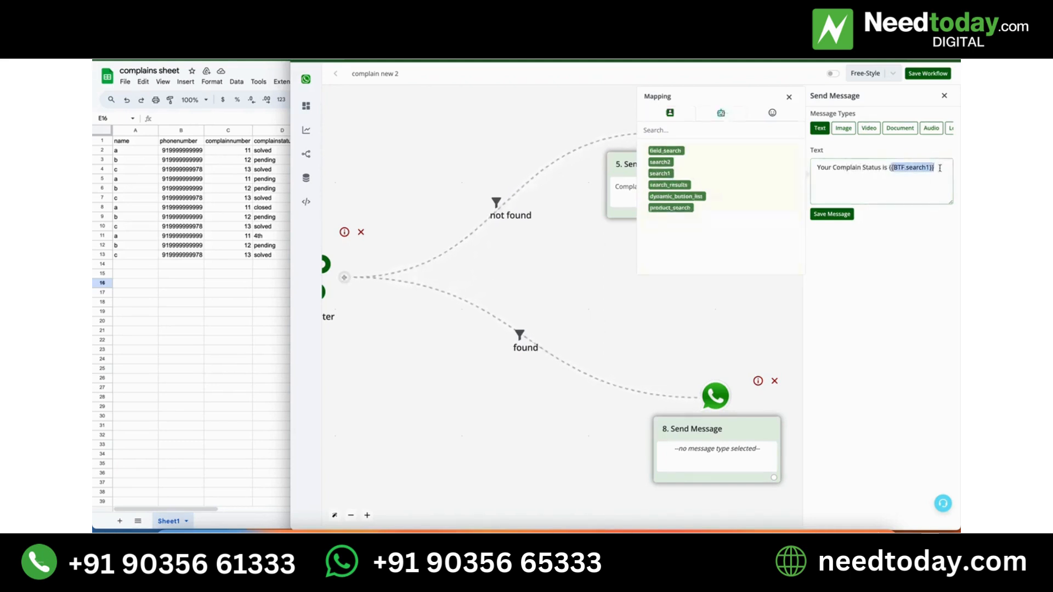
{"action": "left_click_drag", "start_coordinate": [394, 422], "coordinate": [694, 423]}
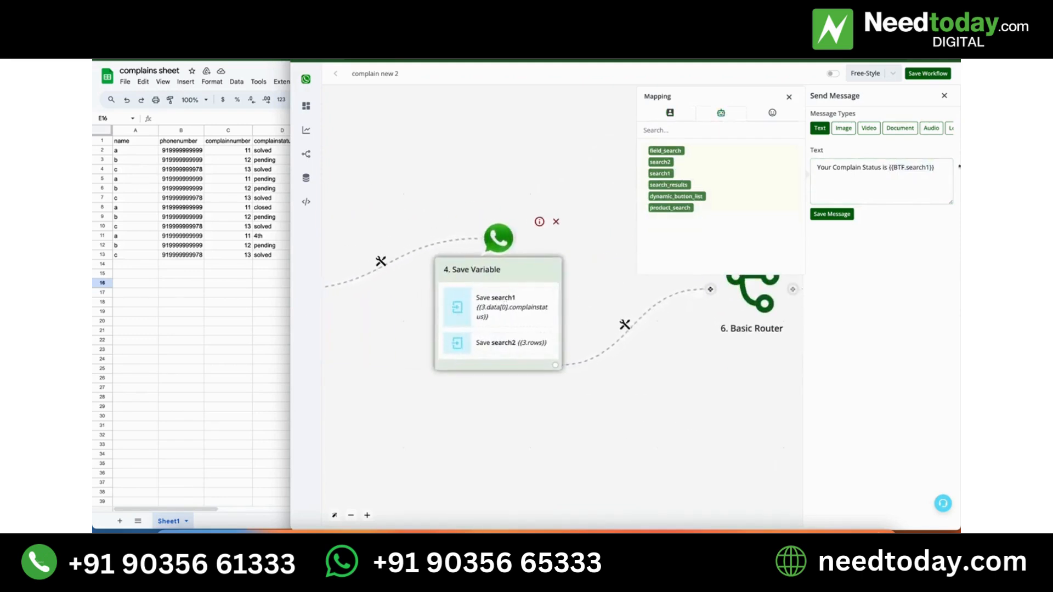
{"action": "left_click", "coordinate": [839, 215]}
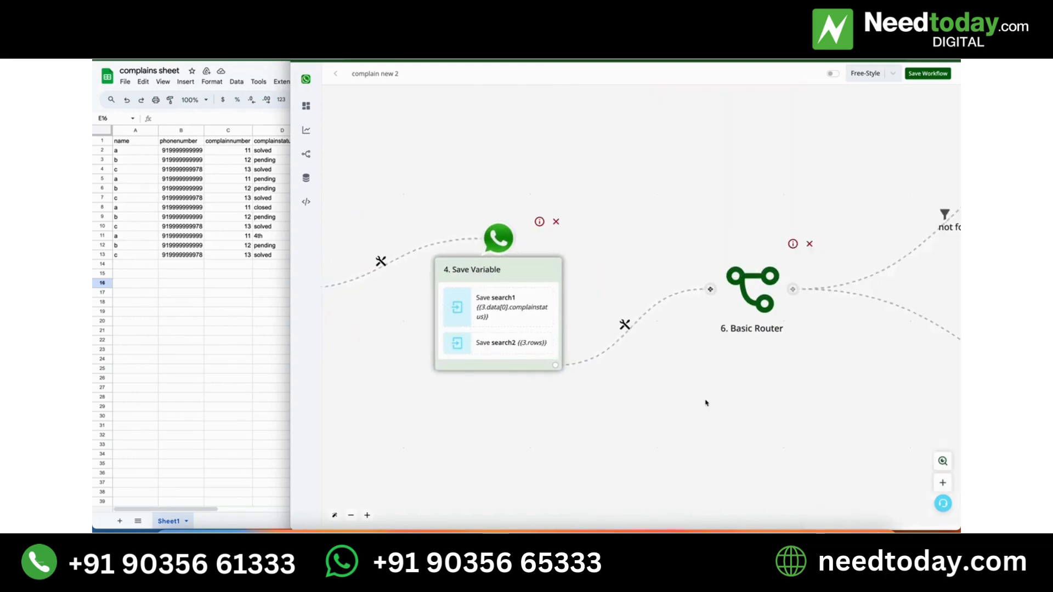
{"action": "scroll", "coordinate": [705, 403], "scroll_direction": "down", "scroll_amount": 5}
{"action": "left_click_drag", "start_coordinate": [675, 428], "coordinate": [720, 367]}
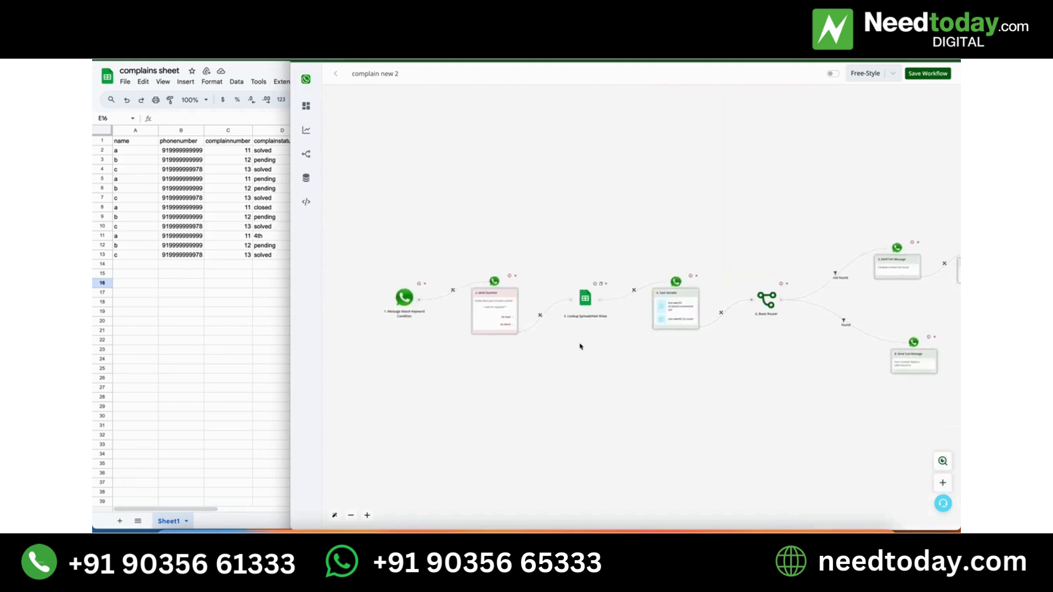
{"action": "left_click", "coordinate": [671, 310]}
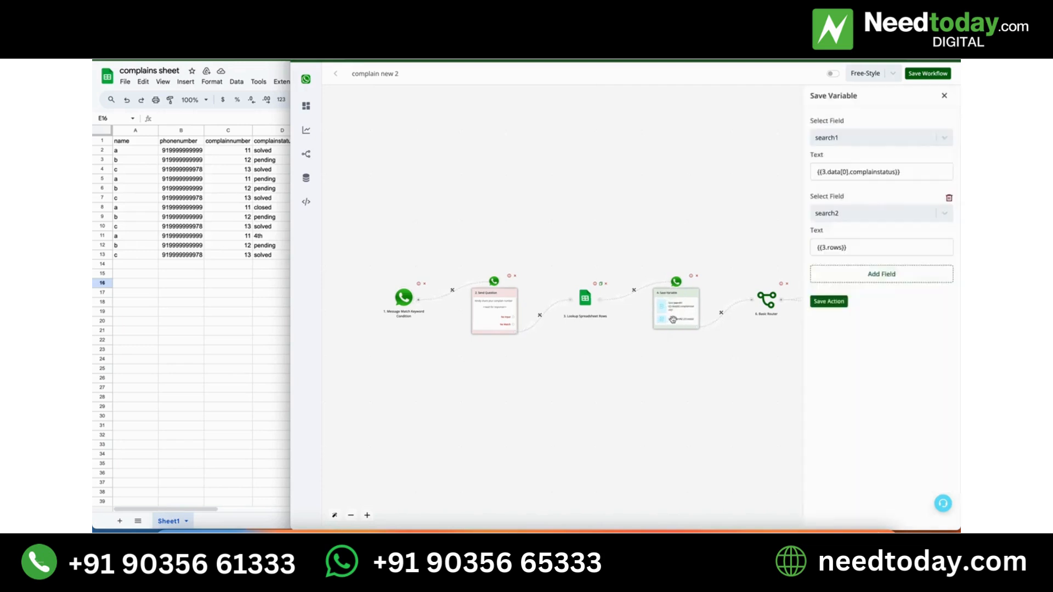
{"action": "left_click", "coordinate": [892, 280]}
{"action": "left_click", "coordinate": [886, 289]}
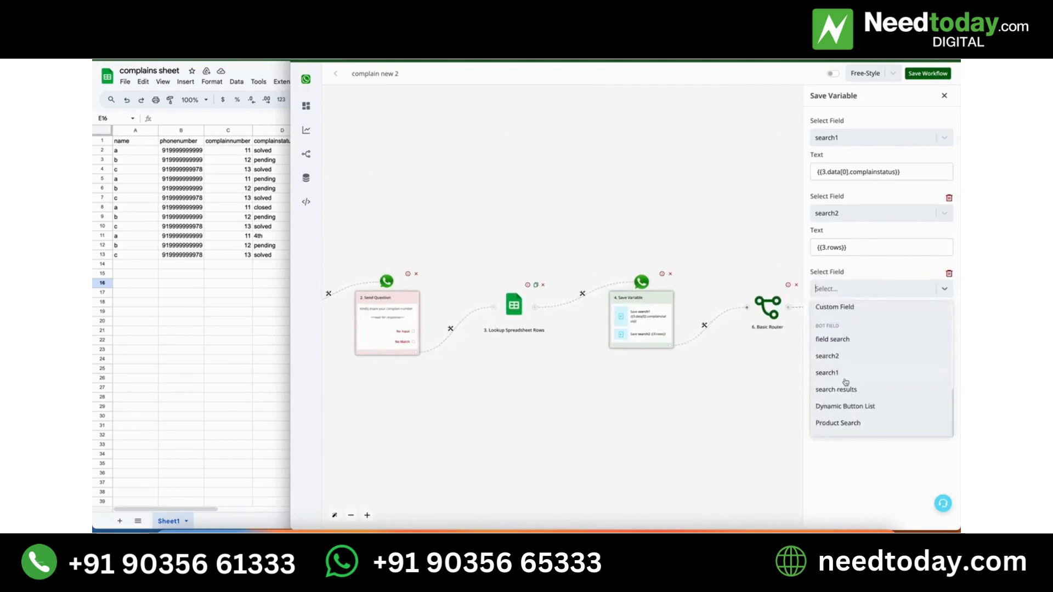
{"action": "left_click", "coordinate": [845, 373]}
{"action": "left_click", "coordinate": [866, 322]}
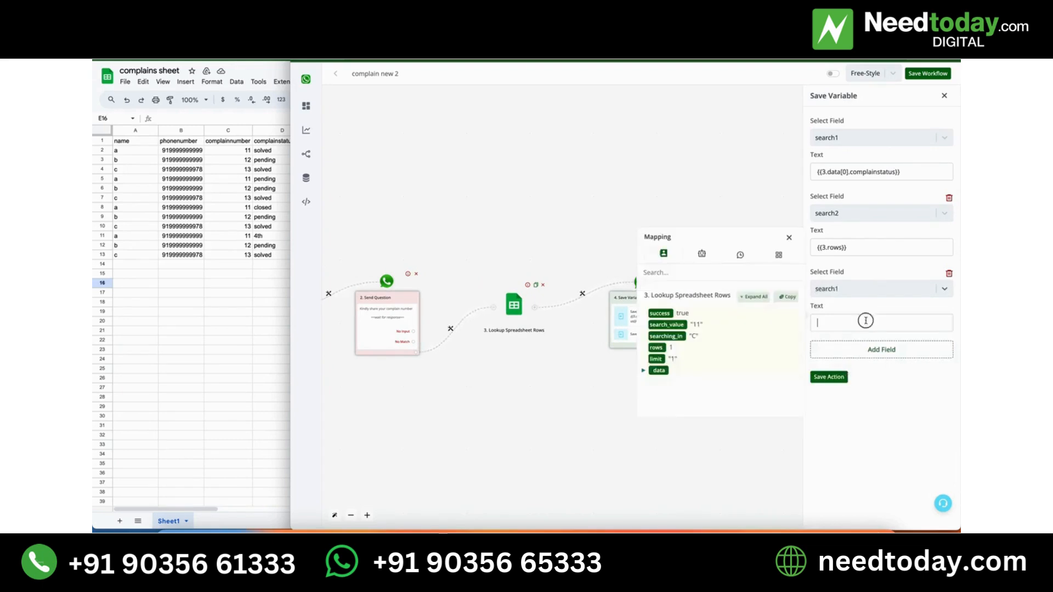
{"action": "left_click", "coordinate": [949, 274]}
Try to add another field with the value {{last_text_input}} to the Save Variable action.
{"action": "left_click", "coordinate": [903, 275]}
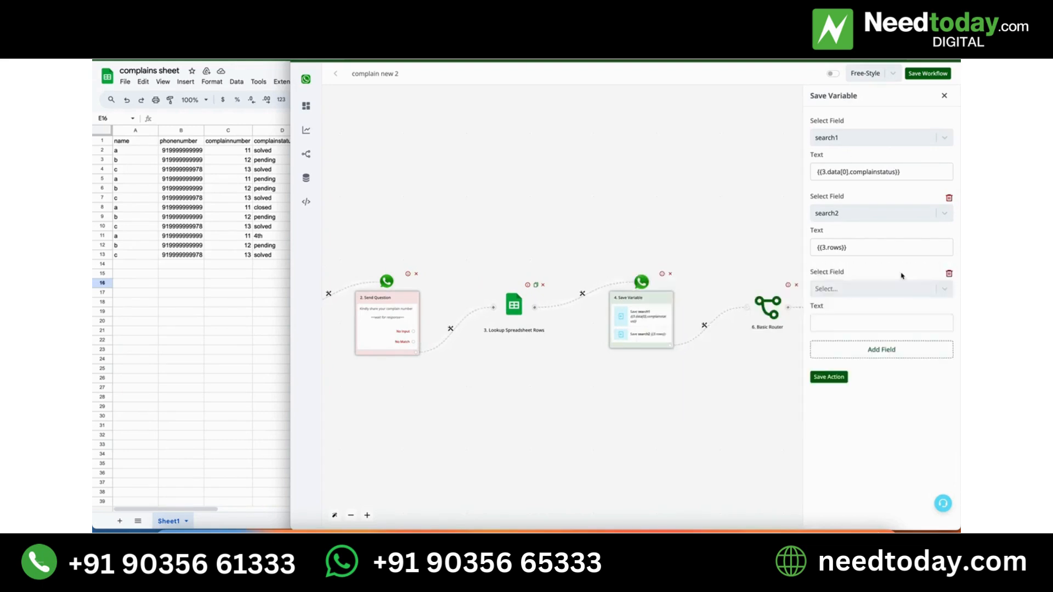
{"action": "left_click", "coordinate": [858, 330]}
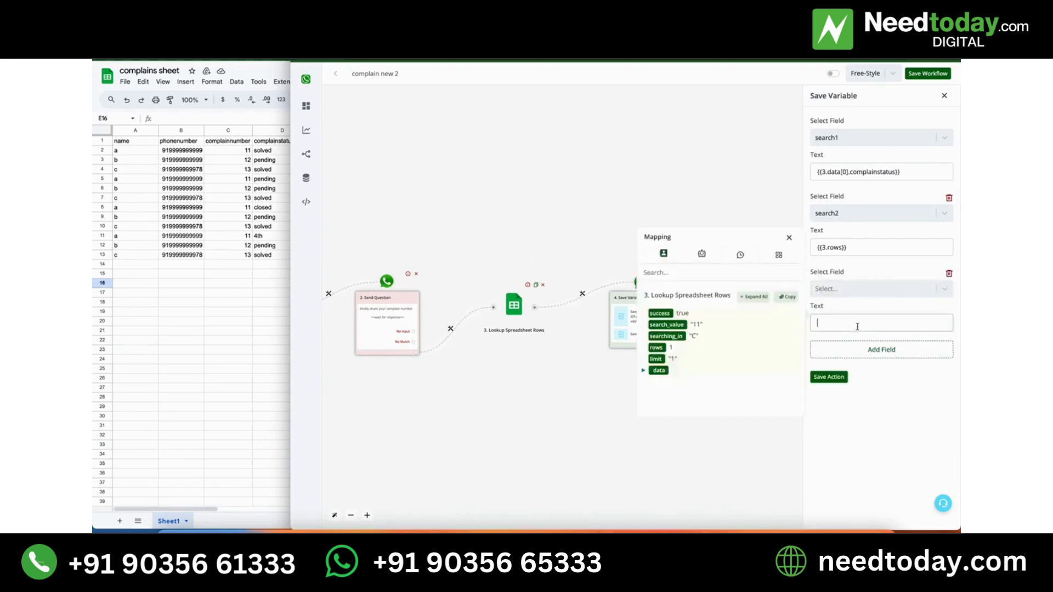
{"action": "left_click", "coordinate": [665, 253]}
{"action": "left_click", "coordinate": [668, 361]}
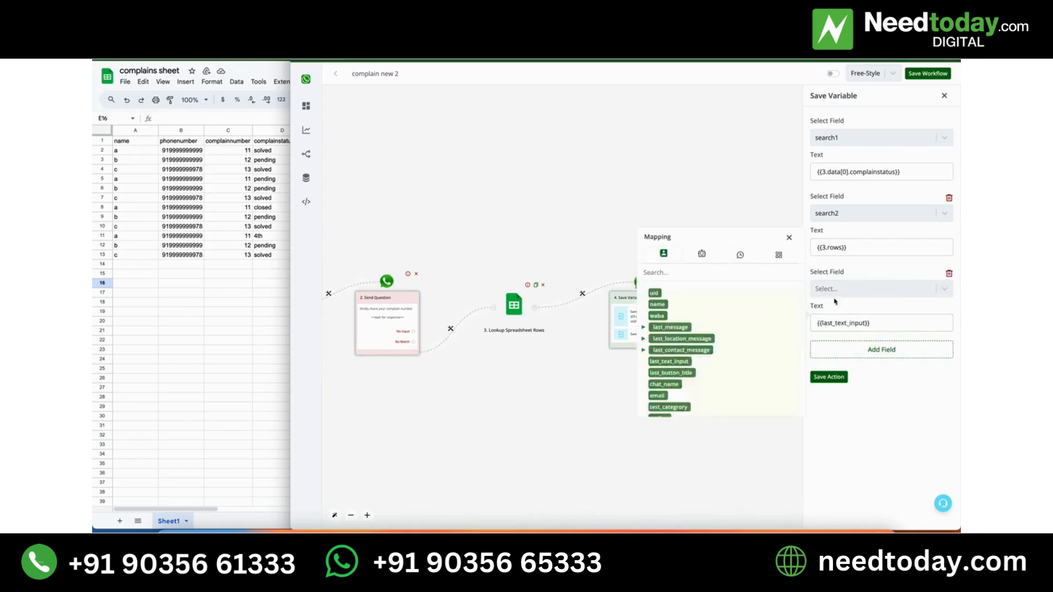
{"action": "left_click", "coordinate": [790, 238]}
{"action": "triple_click", "coordinate": [885, 321]}
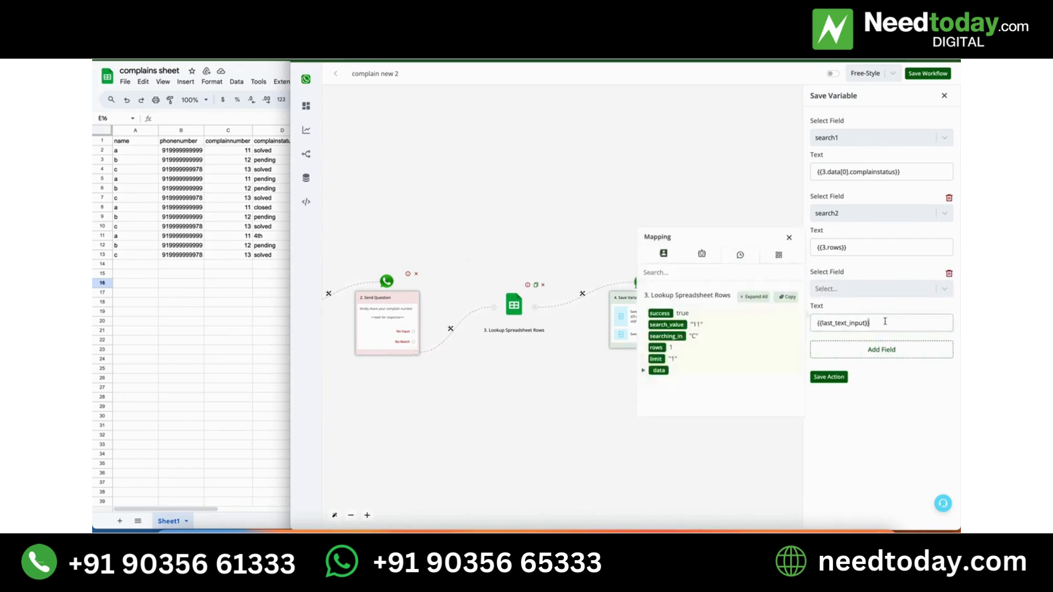
{"action": "left_click", "coordinate": [790, 237]}
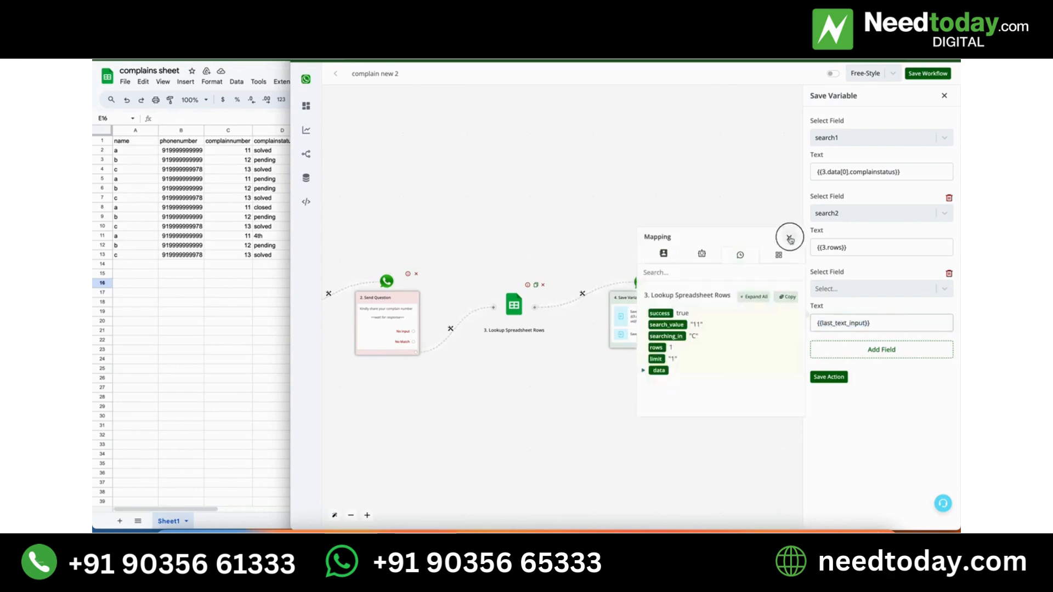
{"action": "left_click", "coordinate": [944, 96]}
Open the "not found" branch's text message and examine the contact and bot fields available for mapping.
{"action": "left_click_drag", "start_coordinate": [818, 364], "coordinate": [616, 378]}
{"action": "left_click", "coordinate": [764, 276]}
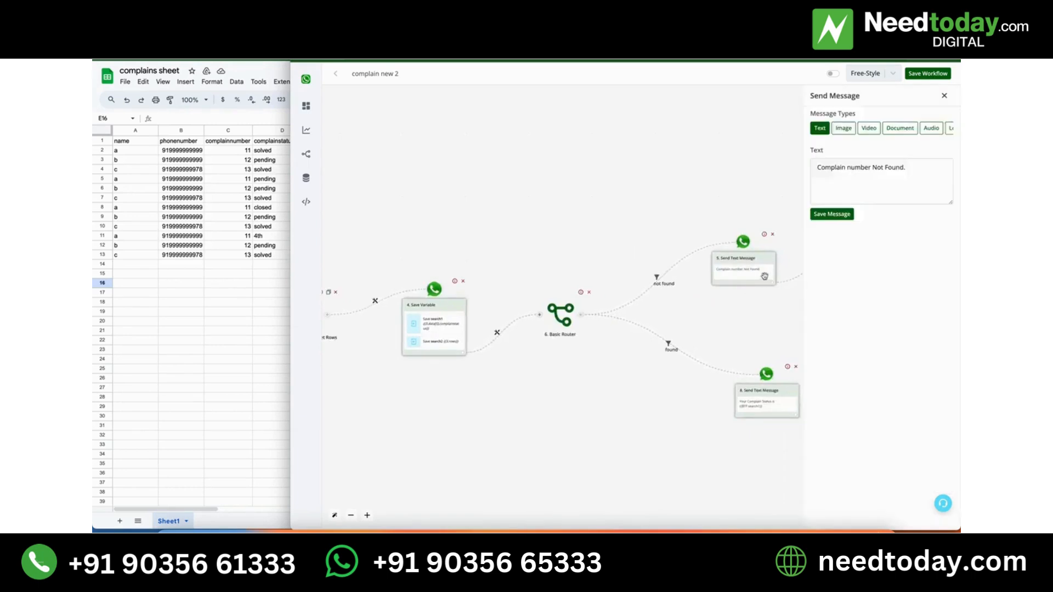
{"action": "left_click", "coordinate": [872, 168]}
{"action": "left_click", "coordinate": [721, 112]}
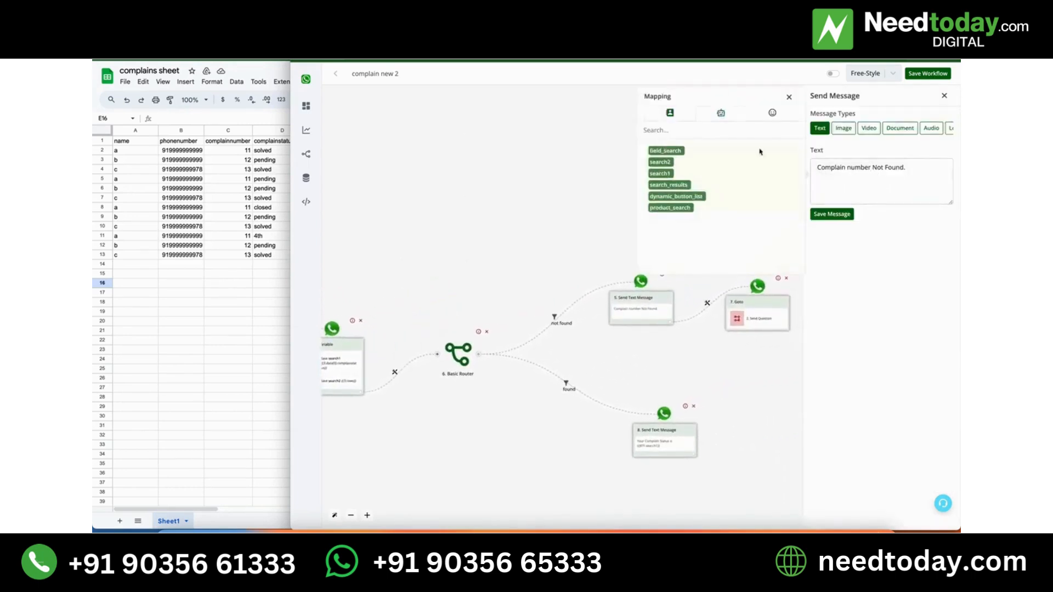
{"action": "left_click", "coordinate": [789, 97]}
{"action": "left_click", "coordinate": [873, 168]}
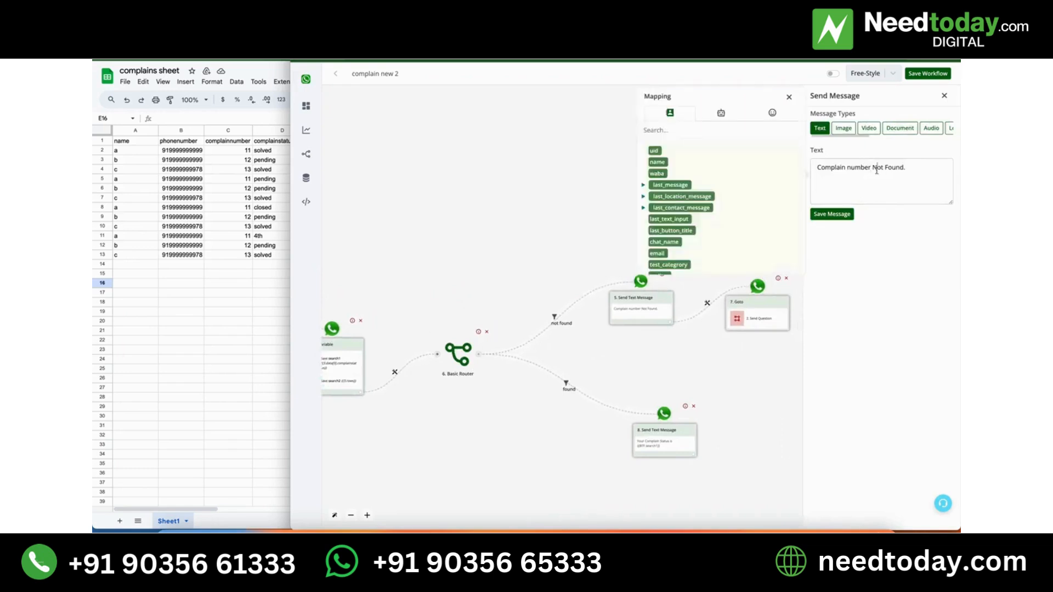
{"action": "left_click", "coordinate": [789, 97]}
Open the "found" branch's text message and check its wording and the status variable it uses.
{"action": "left_click", "coordinate": [663, 444]}
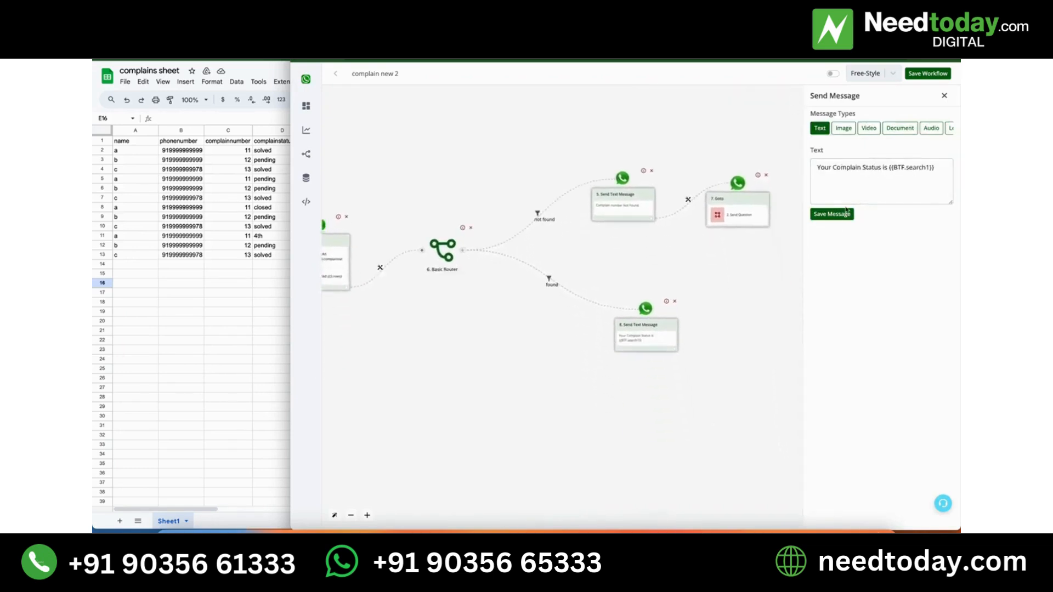
{"action": "left_click", "coordinate": [902, 170]}
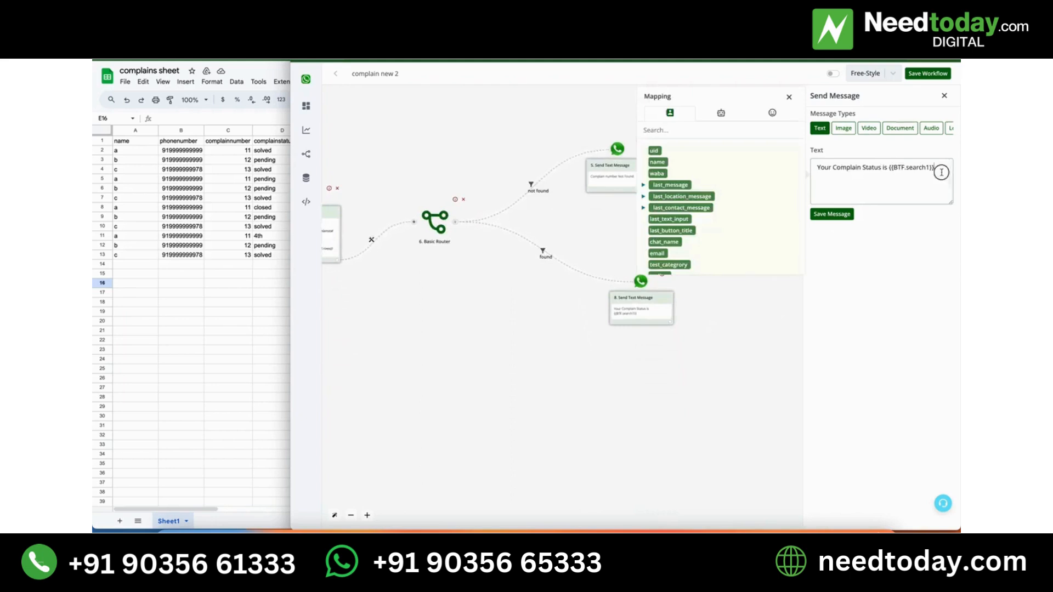
{"action": "left_click_drag", "start_coordinate": [939, 168], "coordinate": [874, 168]}
{"action": "left_click", "coordinate": [789, 96]}
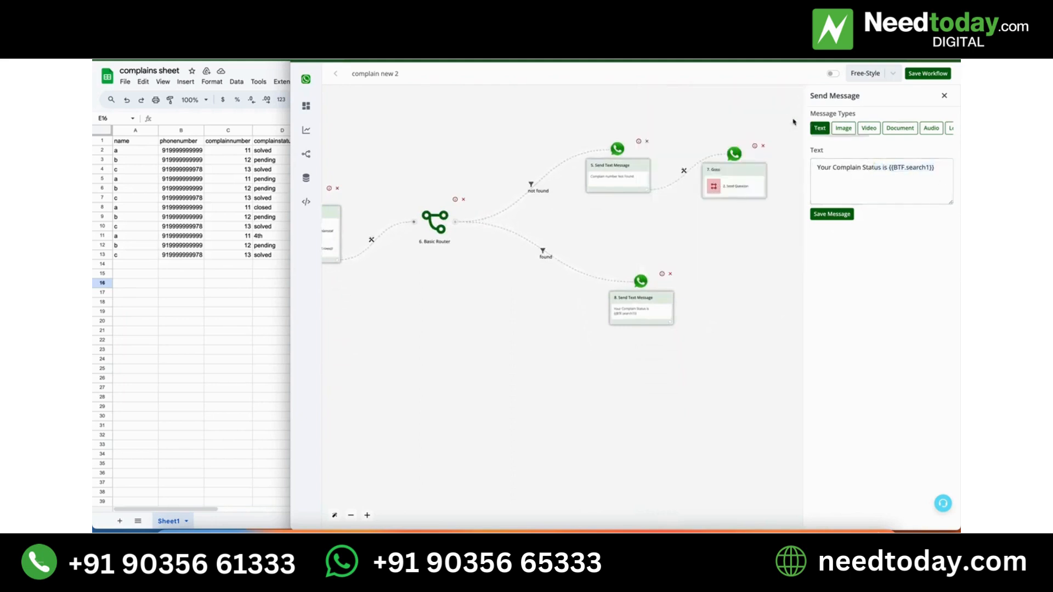
Review the workflow from its start to the router, comparing it with the complainnumber column in the complains sheet.
{"action": "left_click", "coordinate": [557, 376]}
{"action": "left_click_drag", "start_coordinate": [557, 377], "coordinate": [846, 455]}
{"action": "left_click_drag", "start_coordinate": [595, 425], "coordinate": [780, 424]}
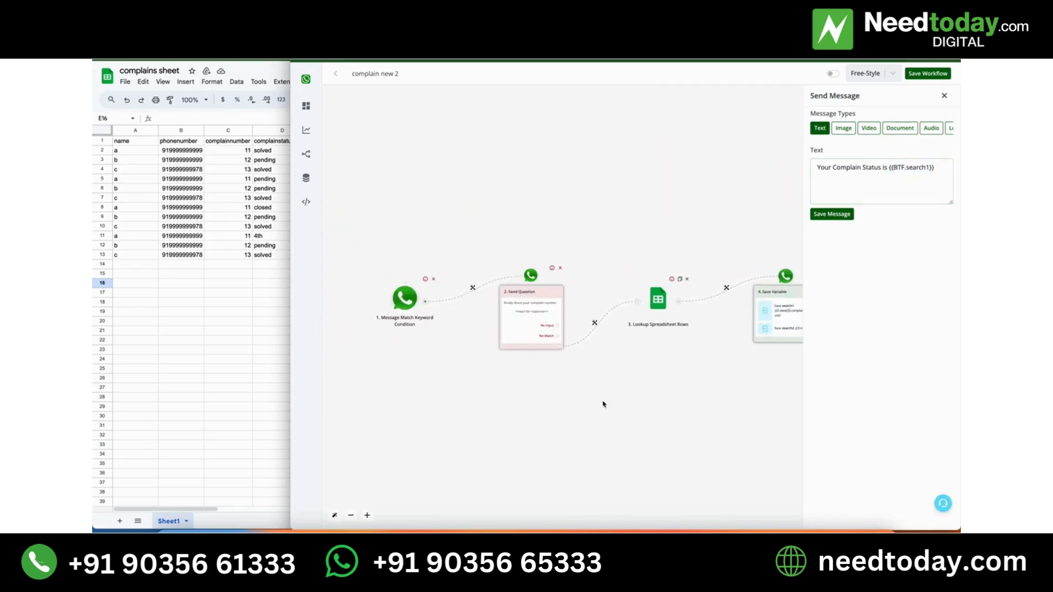
{"action": "left_click", "coordinate": [237, 151]}
{"action": "left_click_drag", "start_coordinate": [237, 151], "coordinate": [245, 207]}
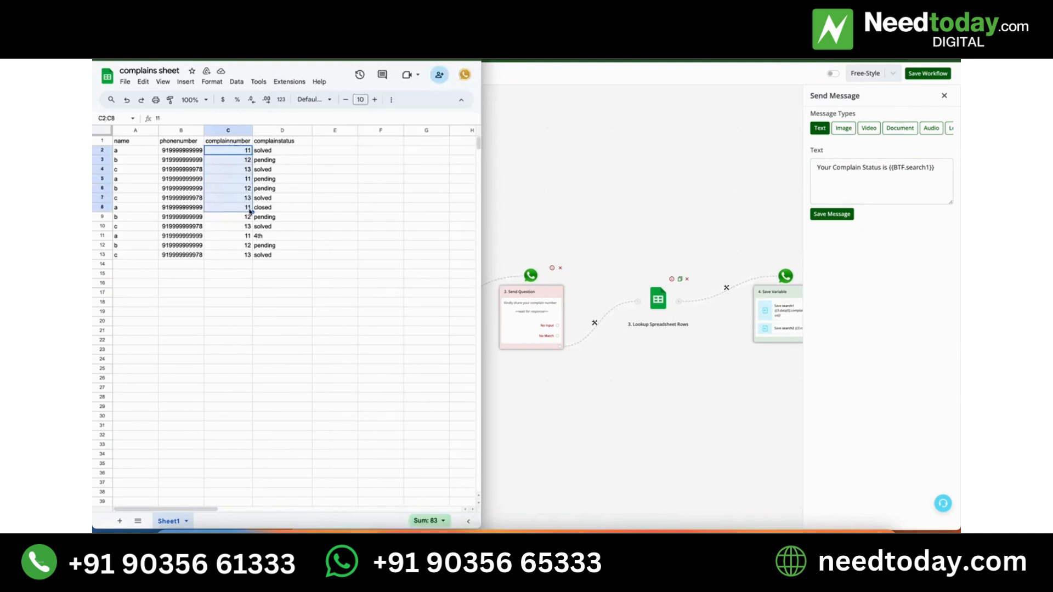
{"action": "left_click", "coordinate": [561, 163]}
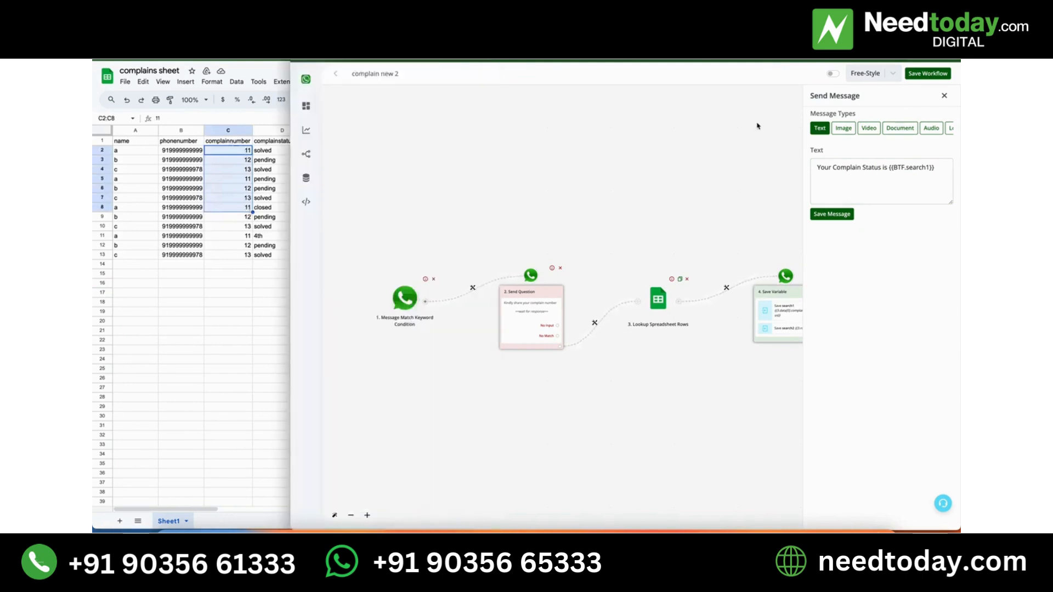
{"action": "left_click_drag", "start_coordinate": [748, 167], "coordinate": [561, 164]}
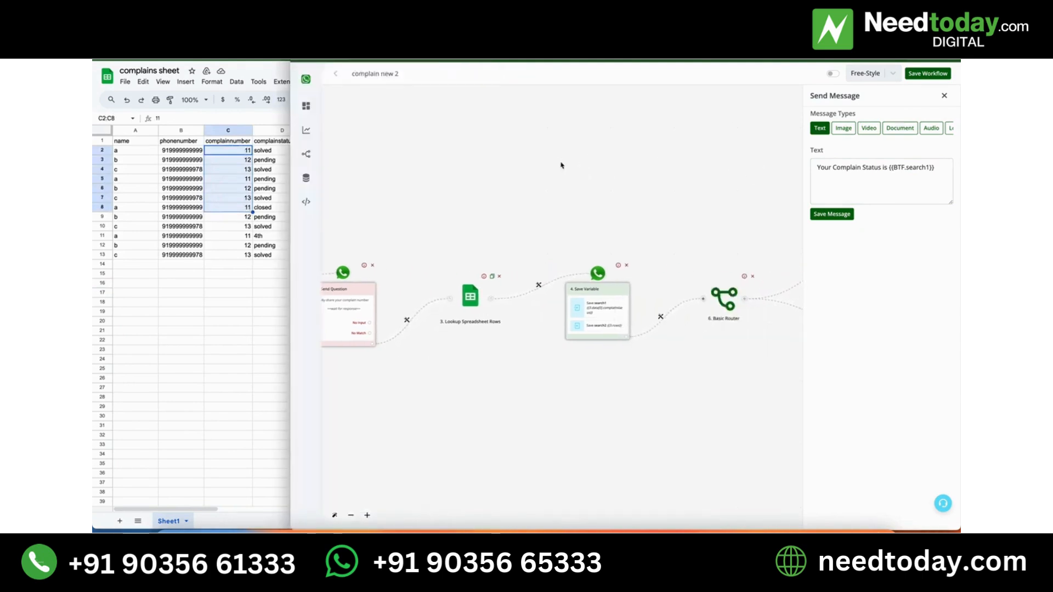